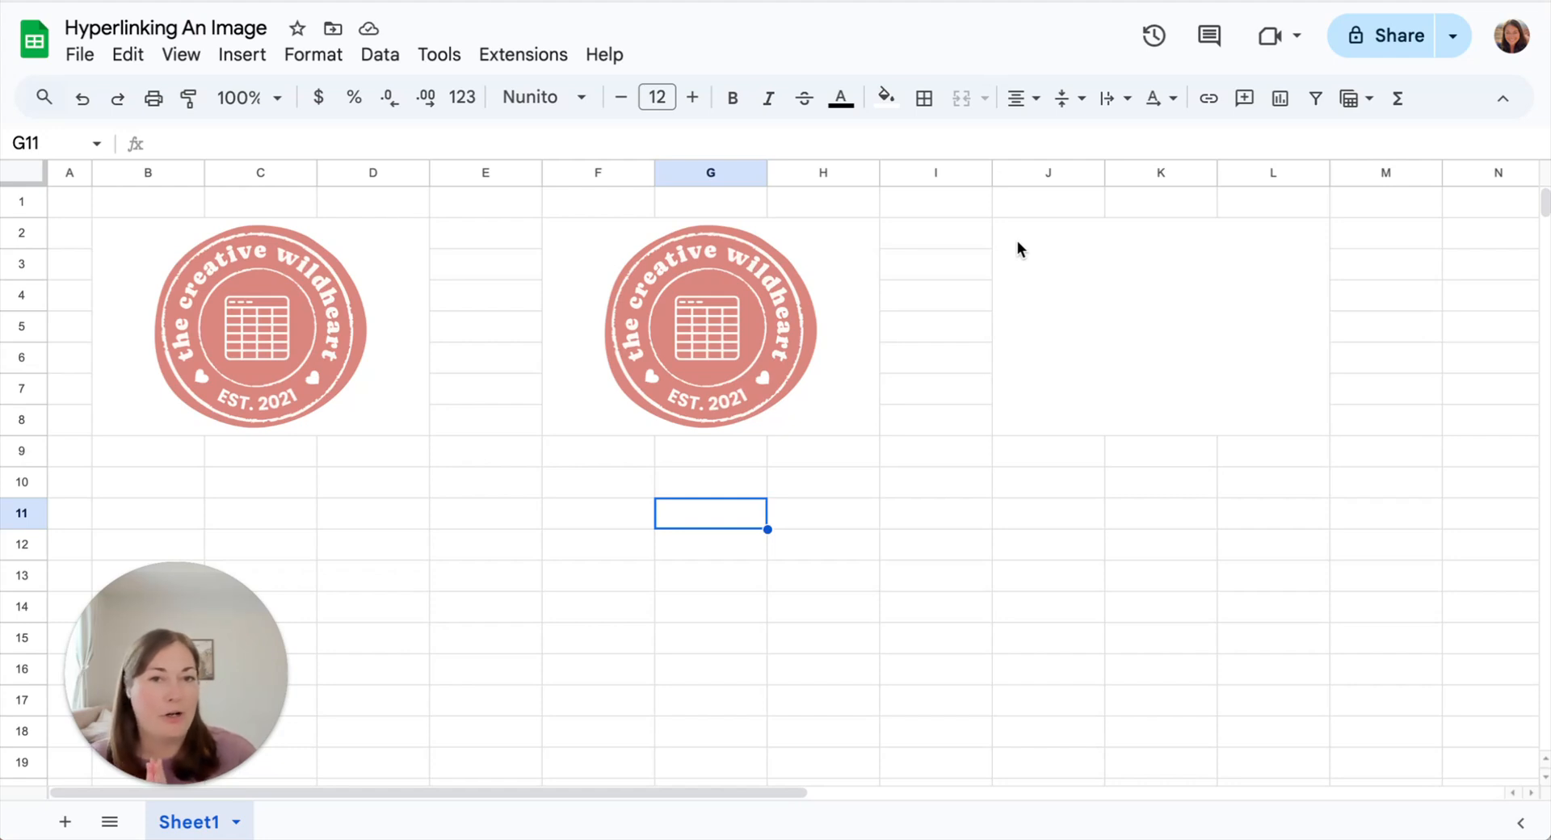
# Step: Compare the plain logo image in B2:D8 with the hyperlinked one in F2:H8 and open the latter's web link
pyautogui.click(469, 348)
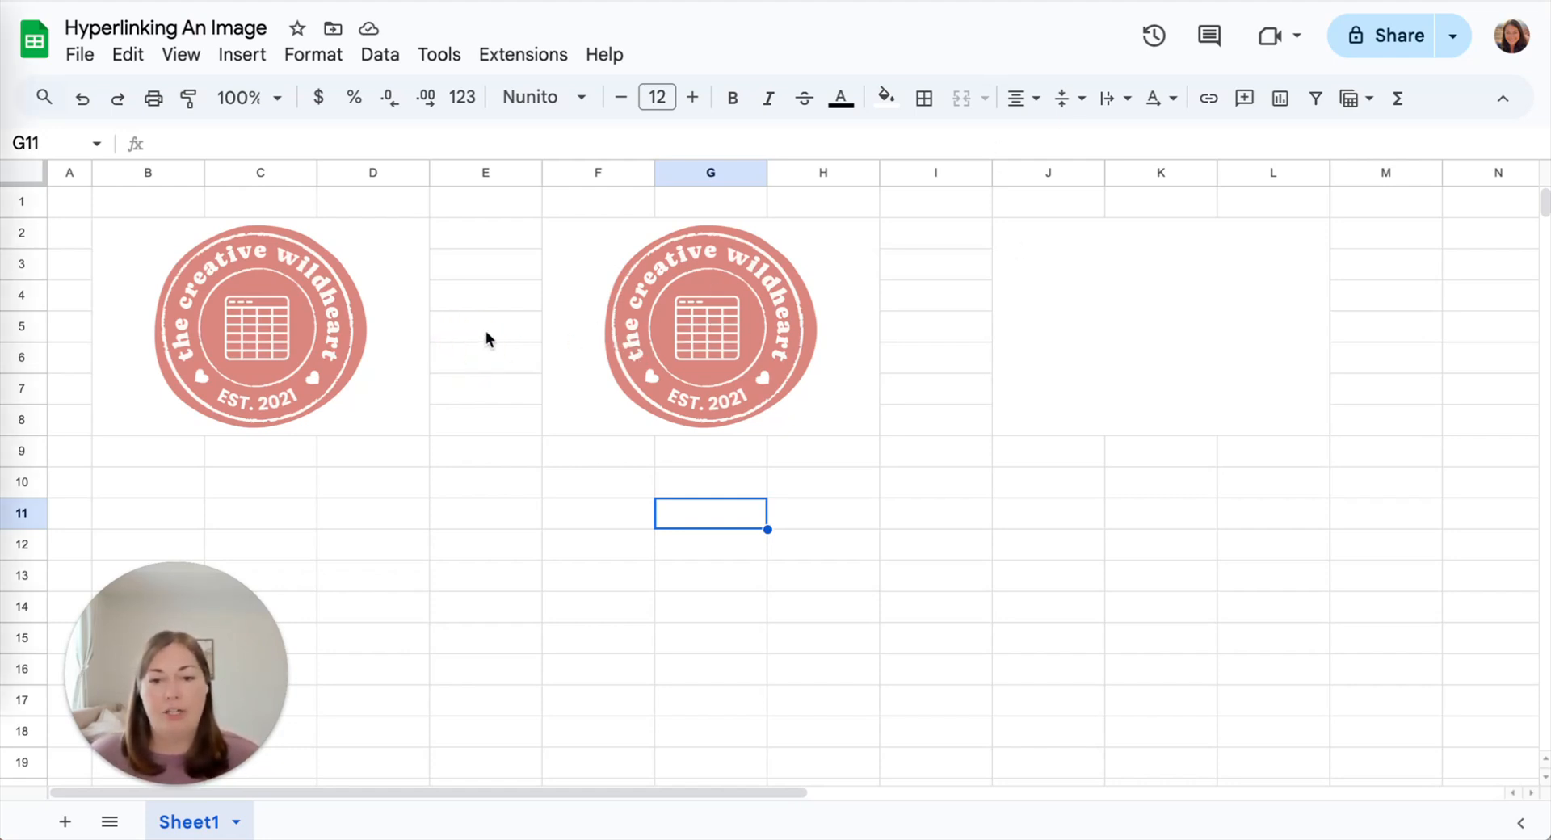
pyautogui.click(246, 301)
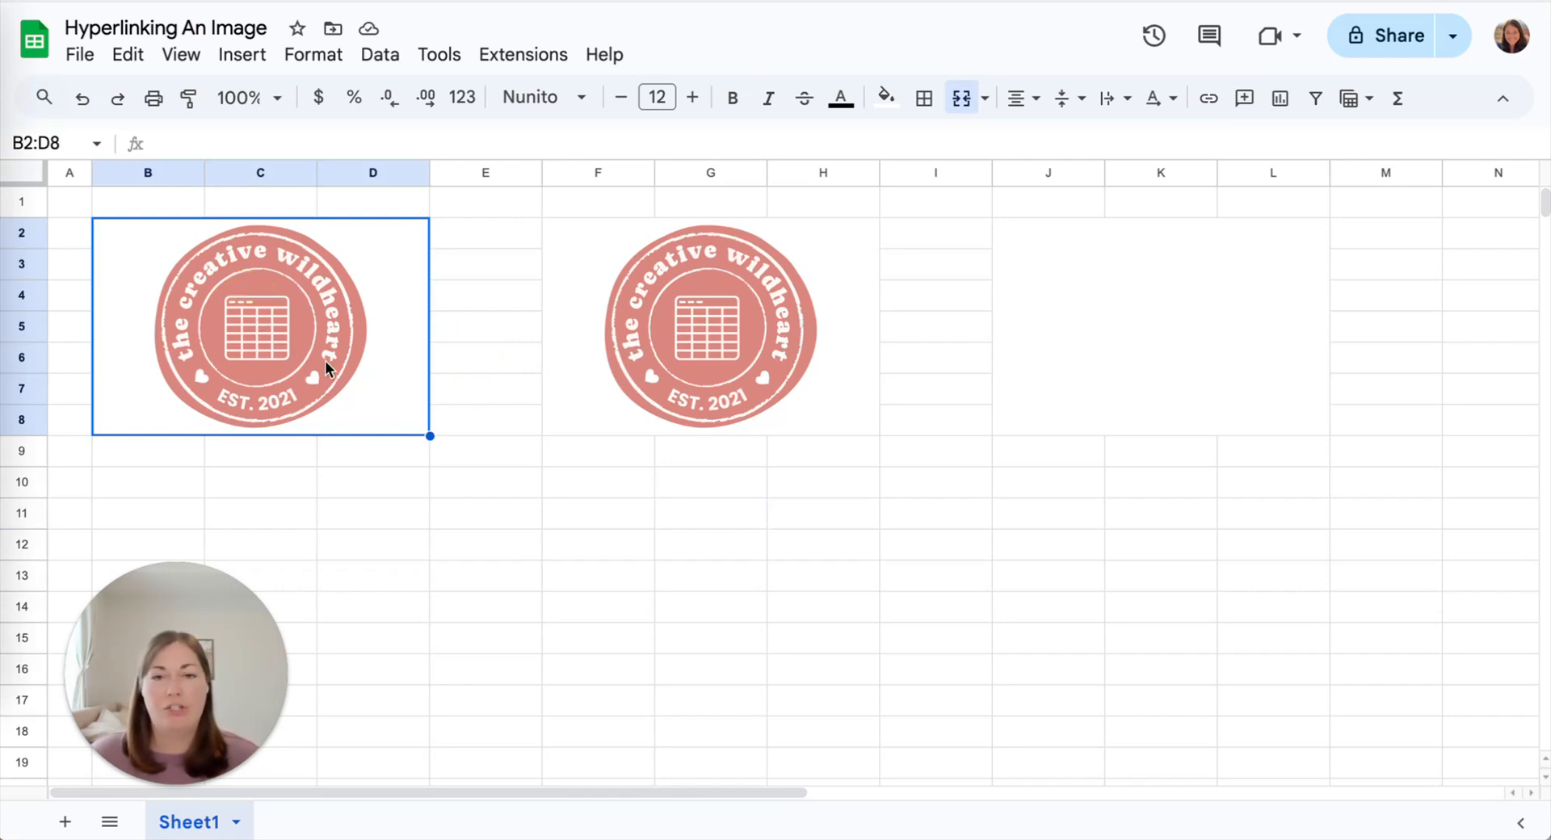
pyautogui.click(701, 328)
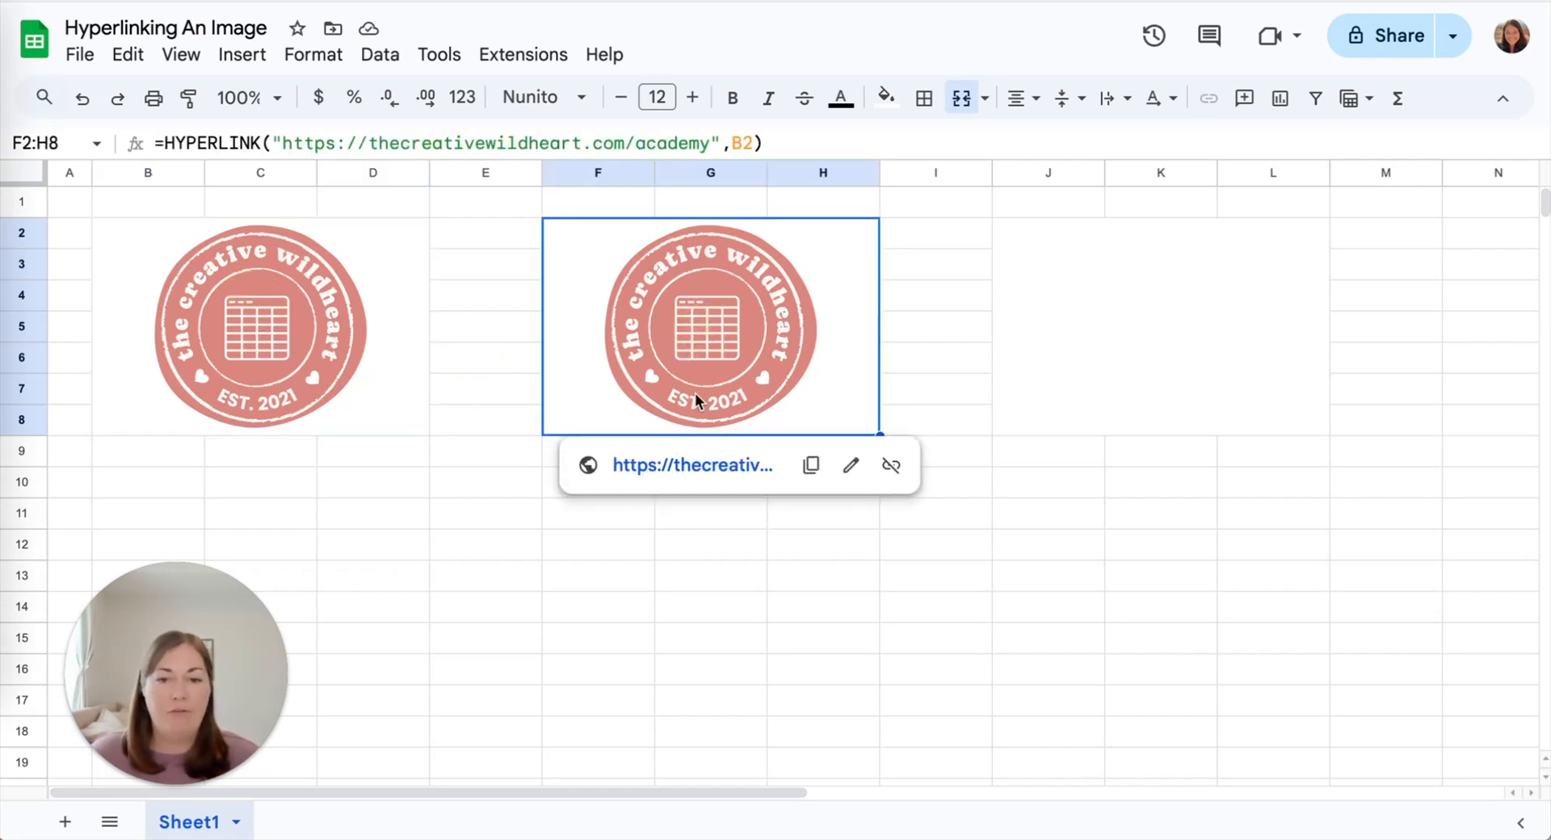
pyautogui.click(696, 467)
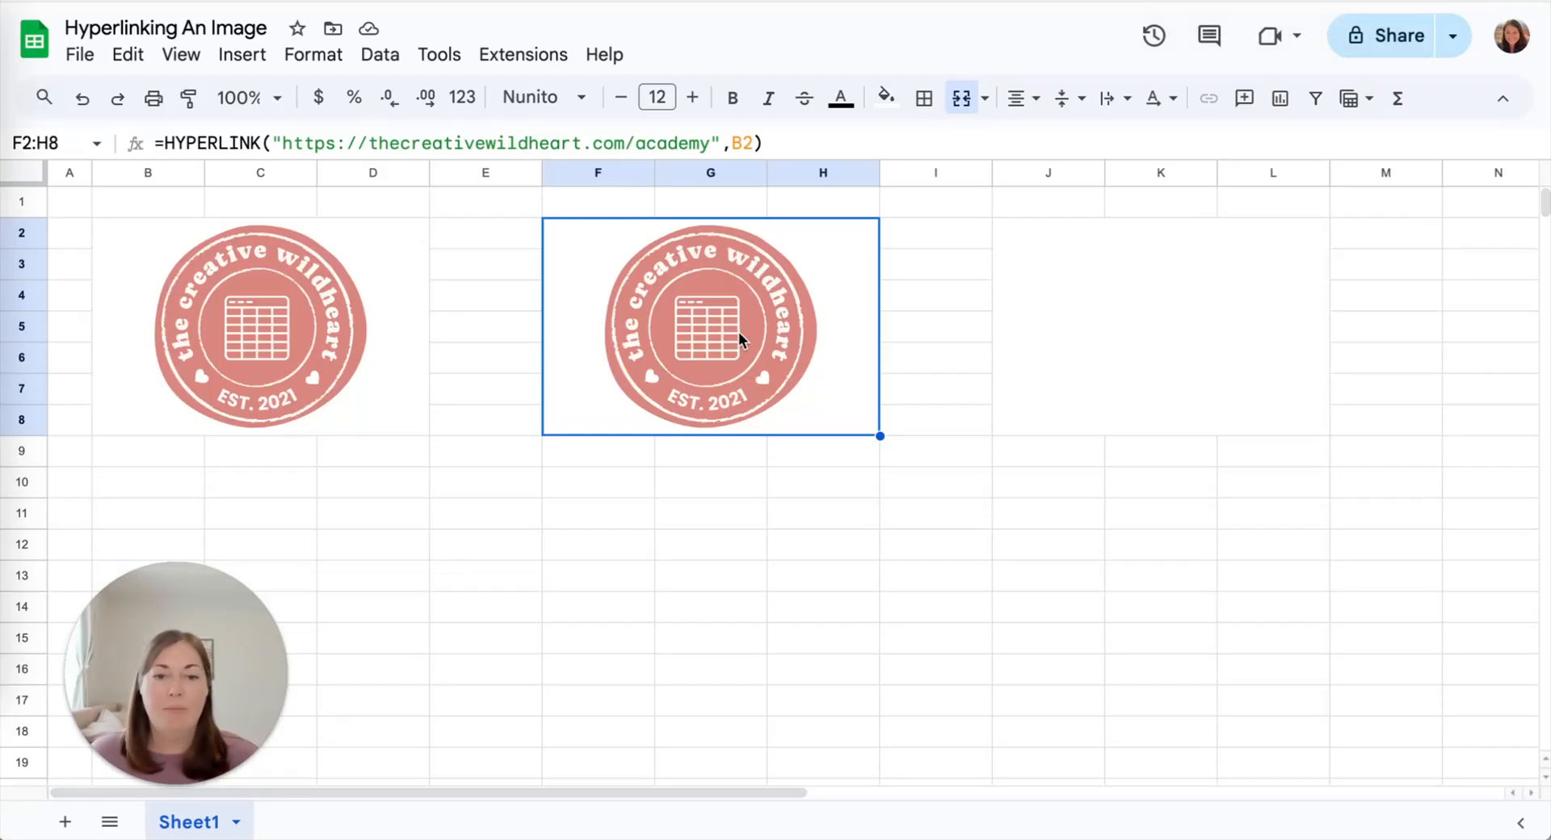
pyautogui.click(591, 485)
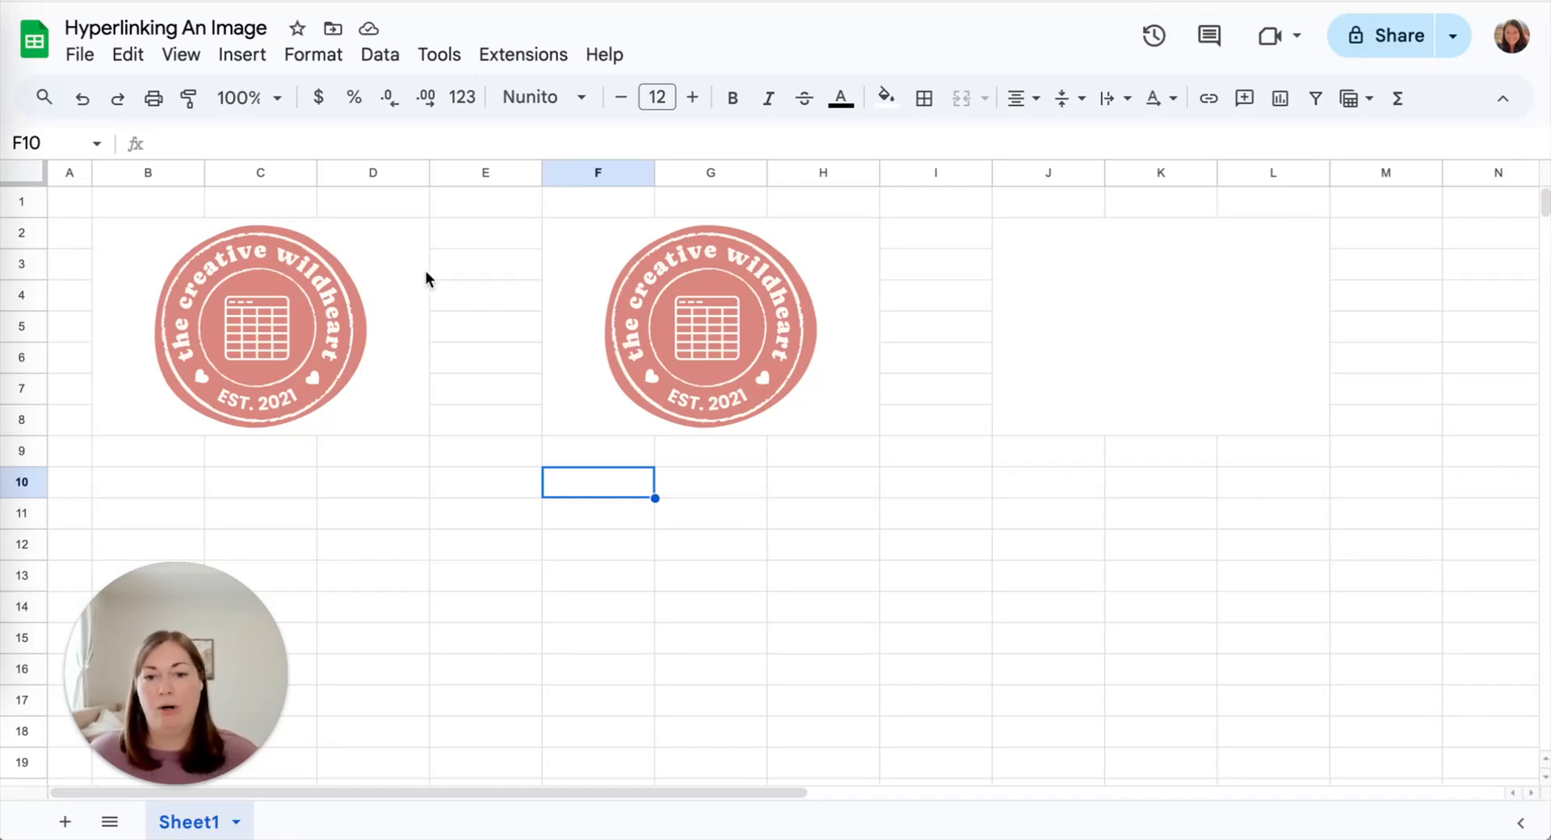
pyautogui.click(298, 301)
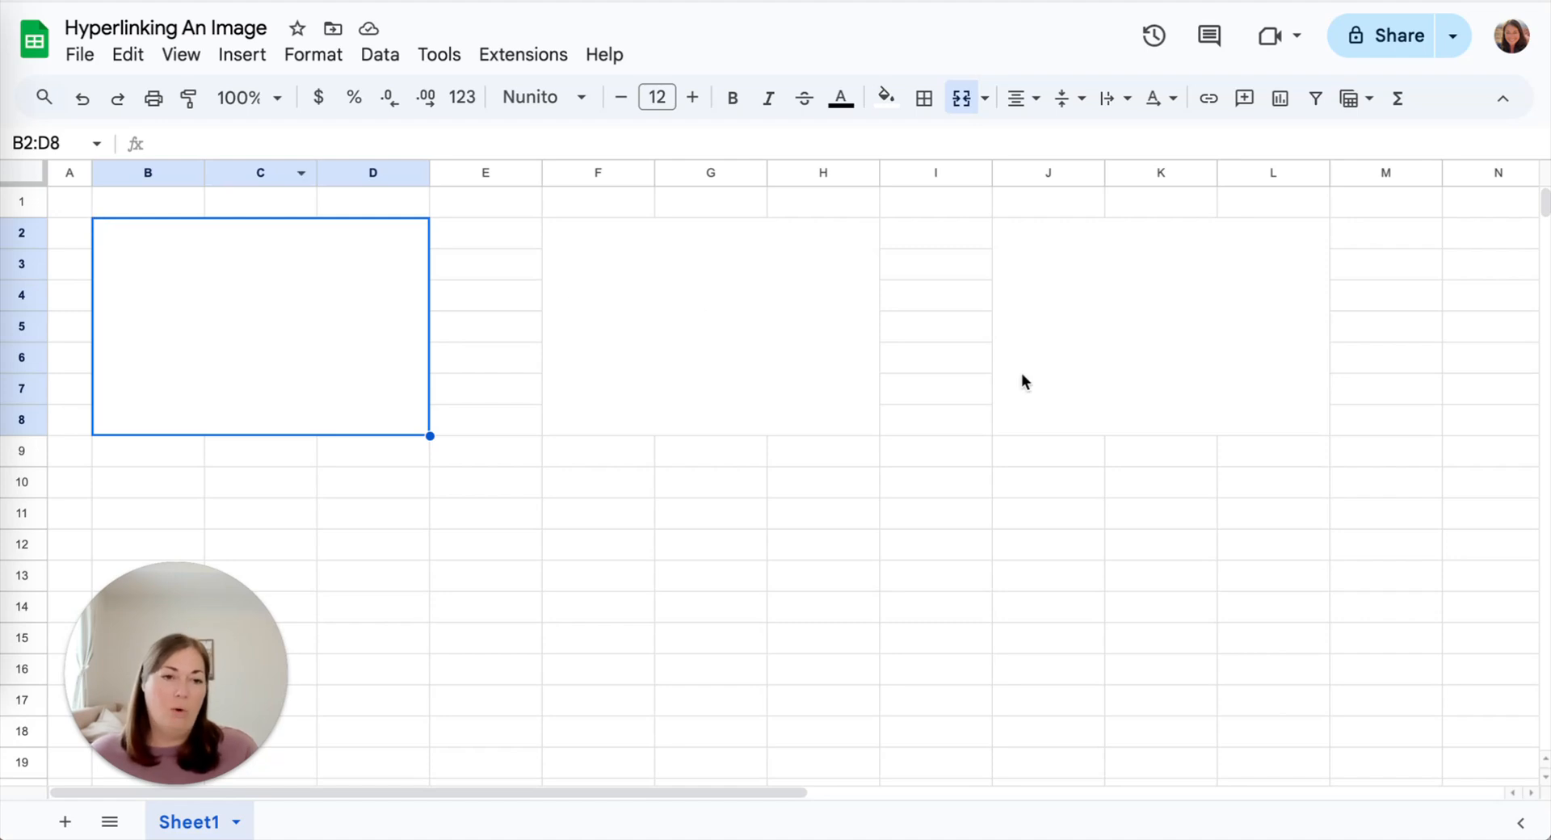
# Step: Insert one column to the left of column A
pyautogui.hscroll(10, 1001, 375)
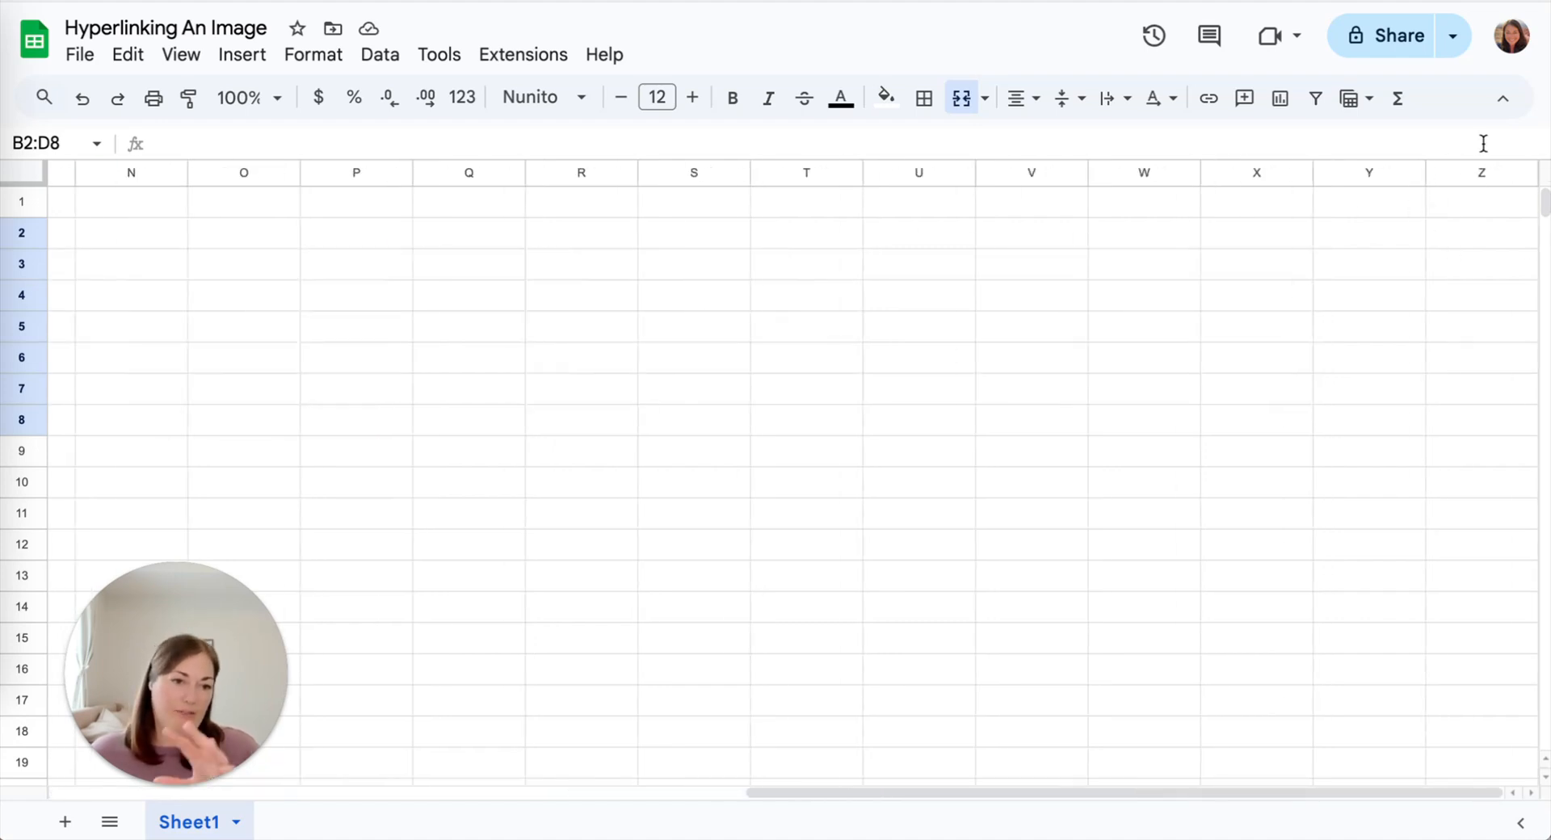
pyautogui.hscroll(-10, 903, 361)
pyautogui.hscroll(-3, 902, 360)
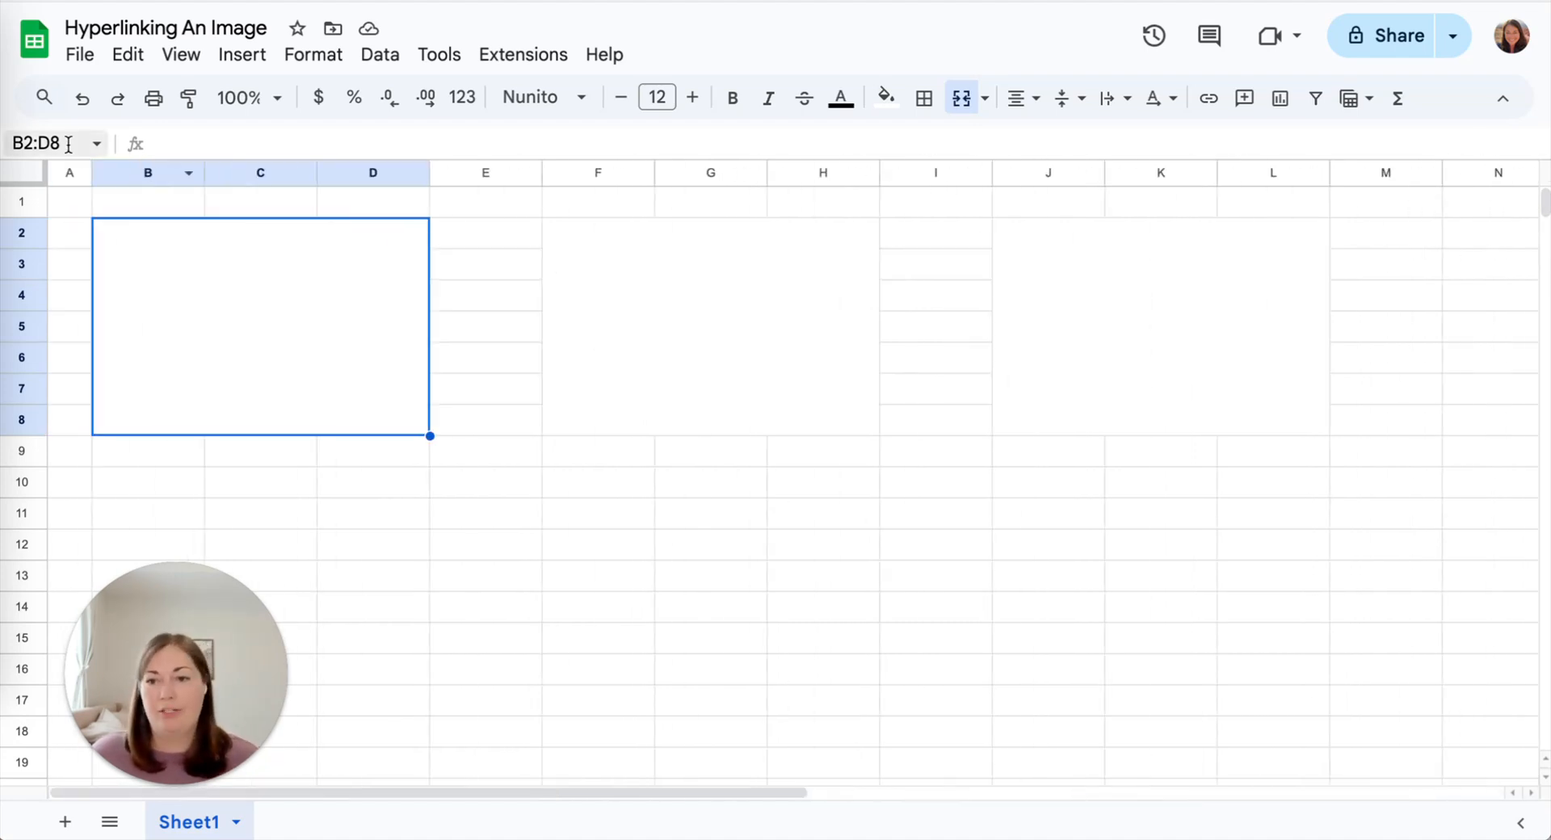
pyautogui.click(64, 176)
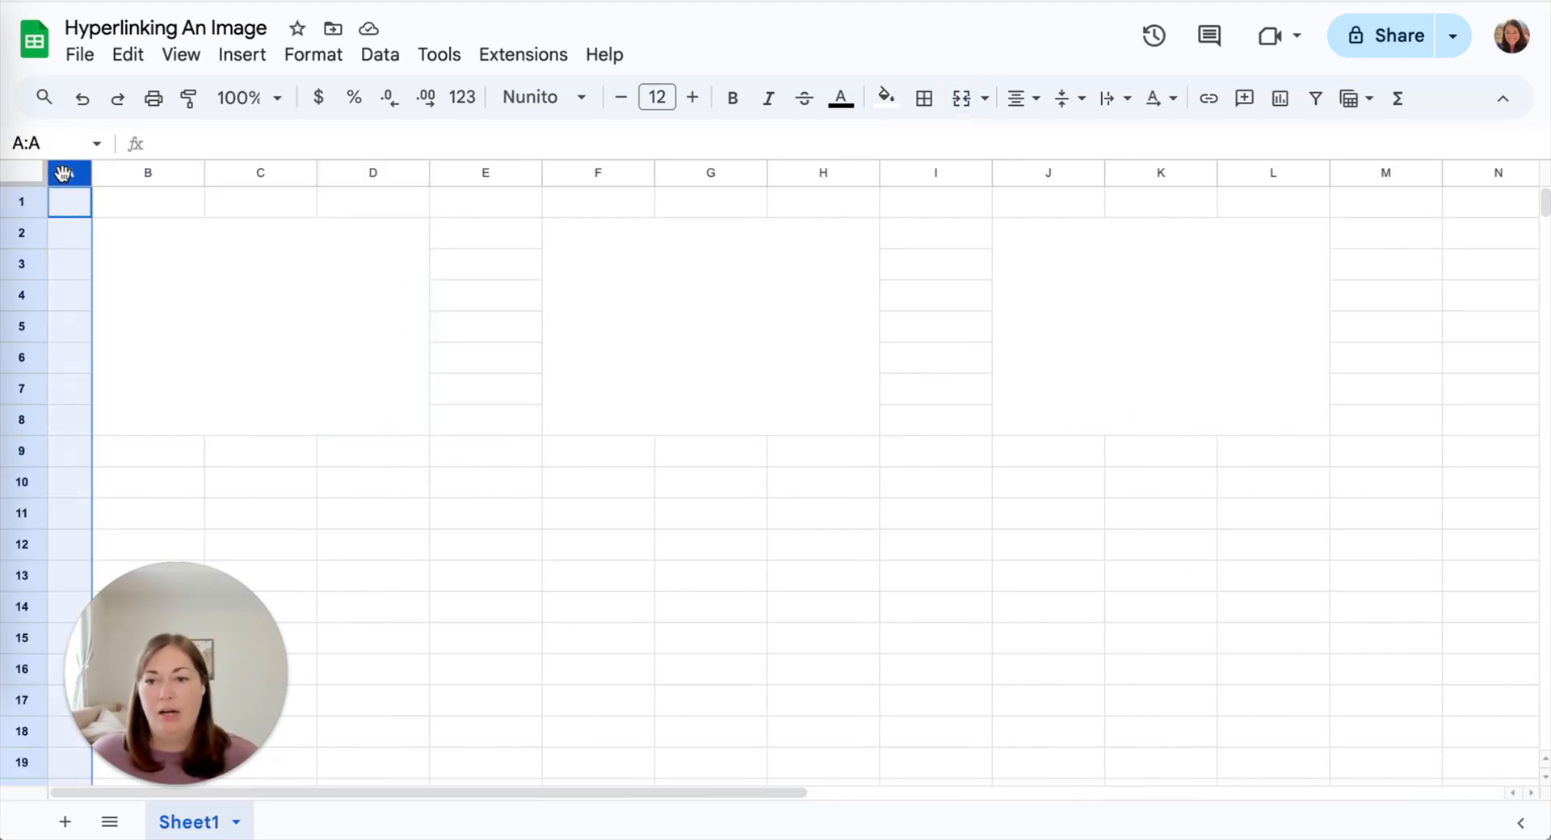
pyautogui.rightClick(64, 177)
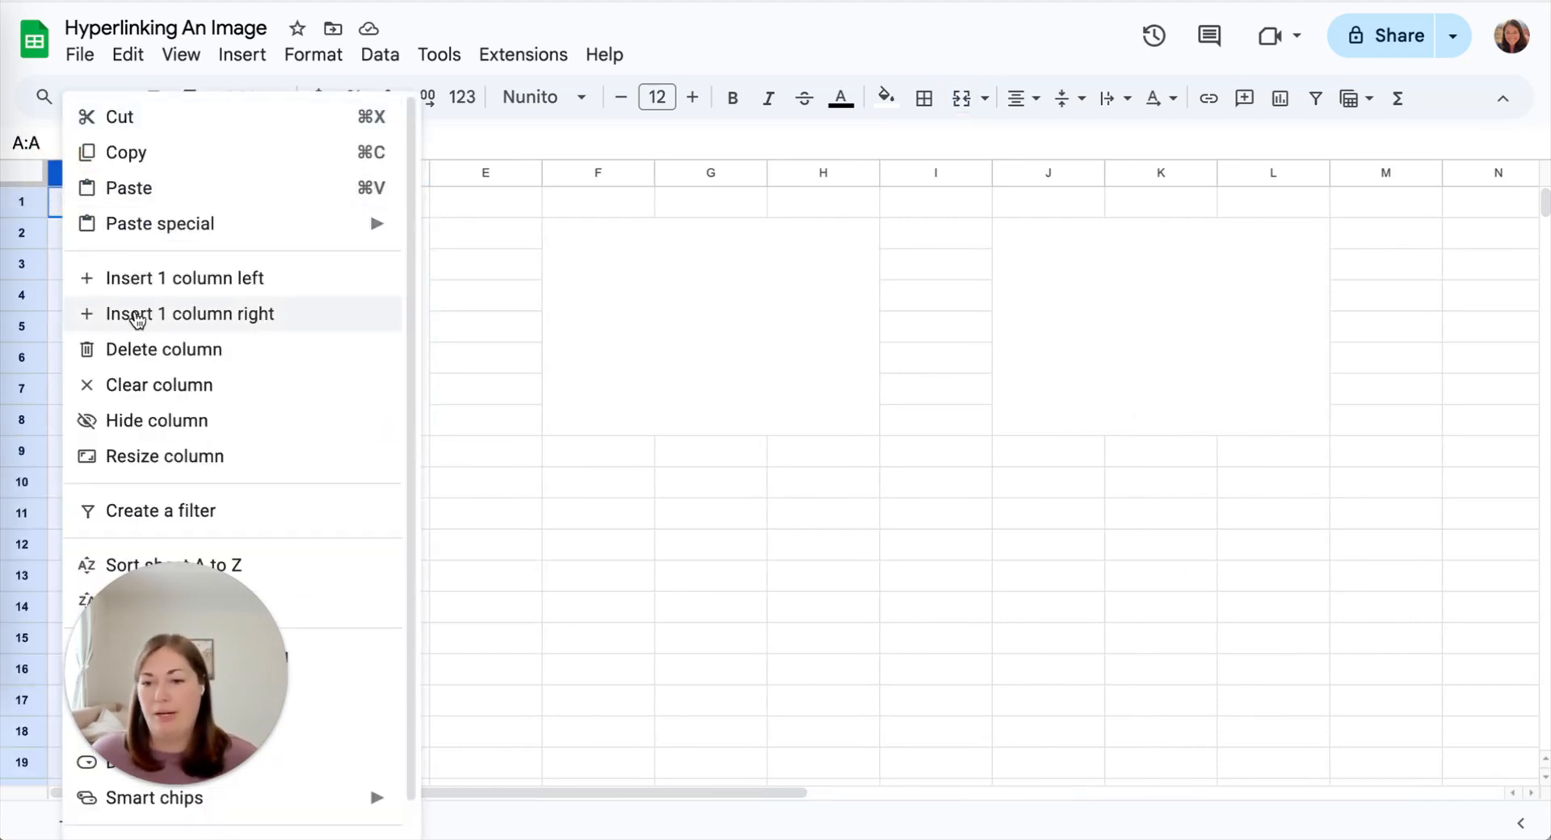
pyautogui.click(128, 280)
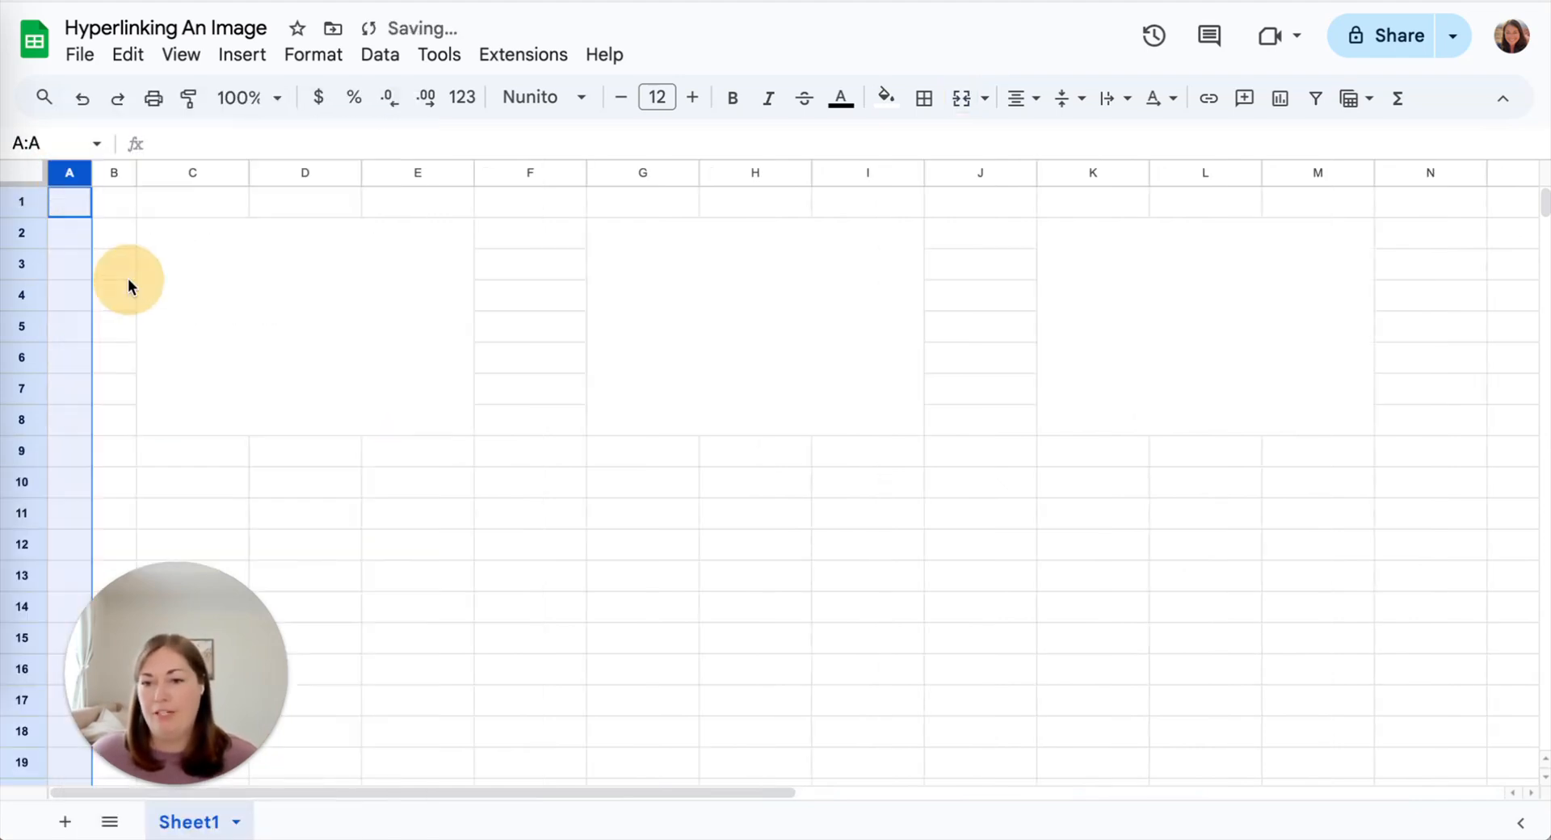
# Step: Insert the image NEW Flavicon.png into cell A1 as an in-cell image, searching the Downloads folder for "flav"
pyautogui.click(66, 212)
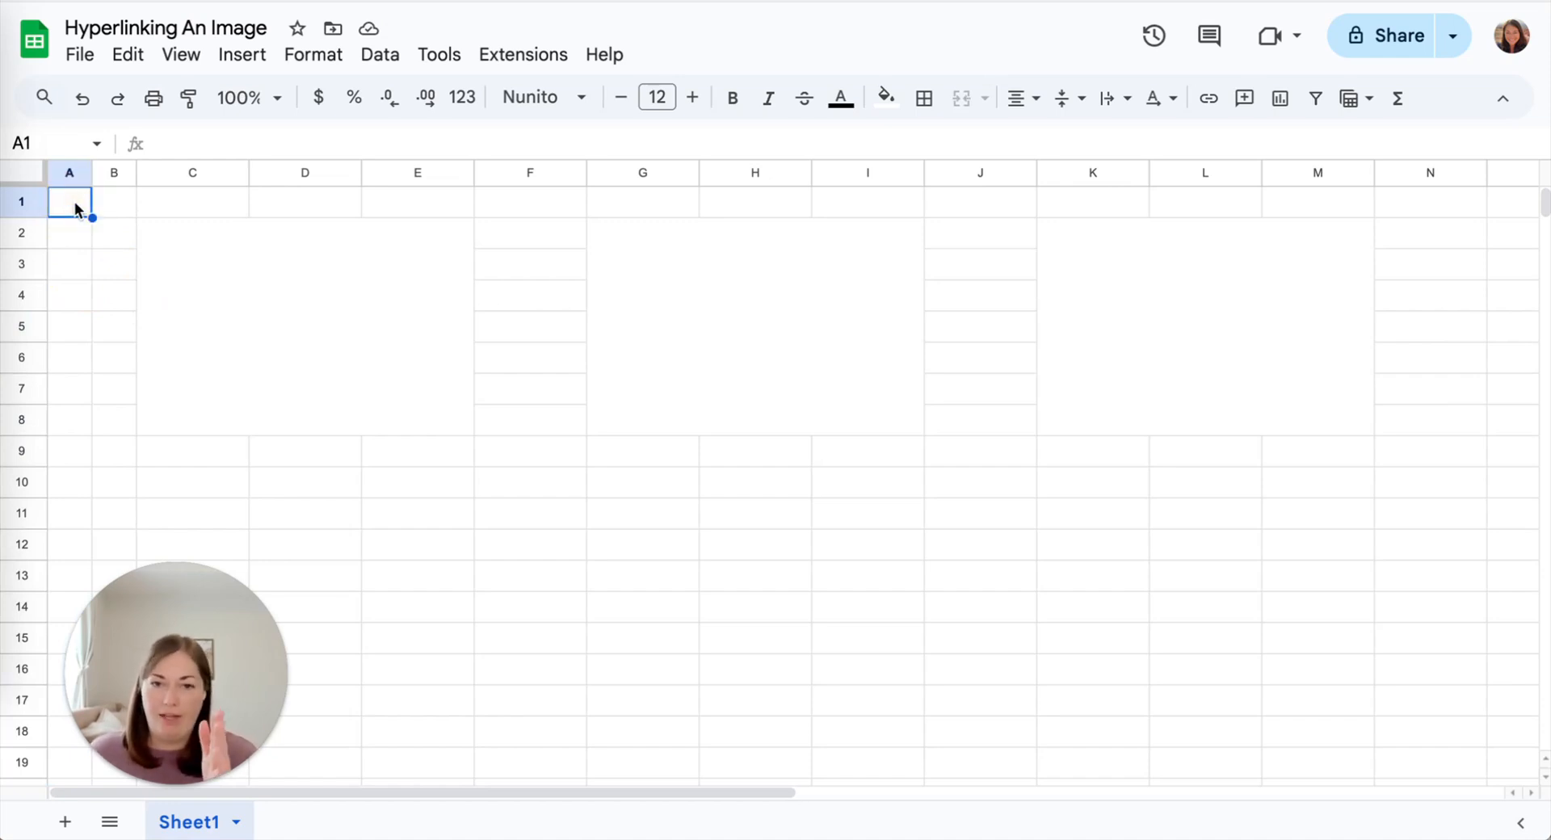
pyautogui.click(257, 56)
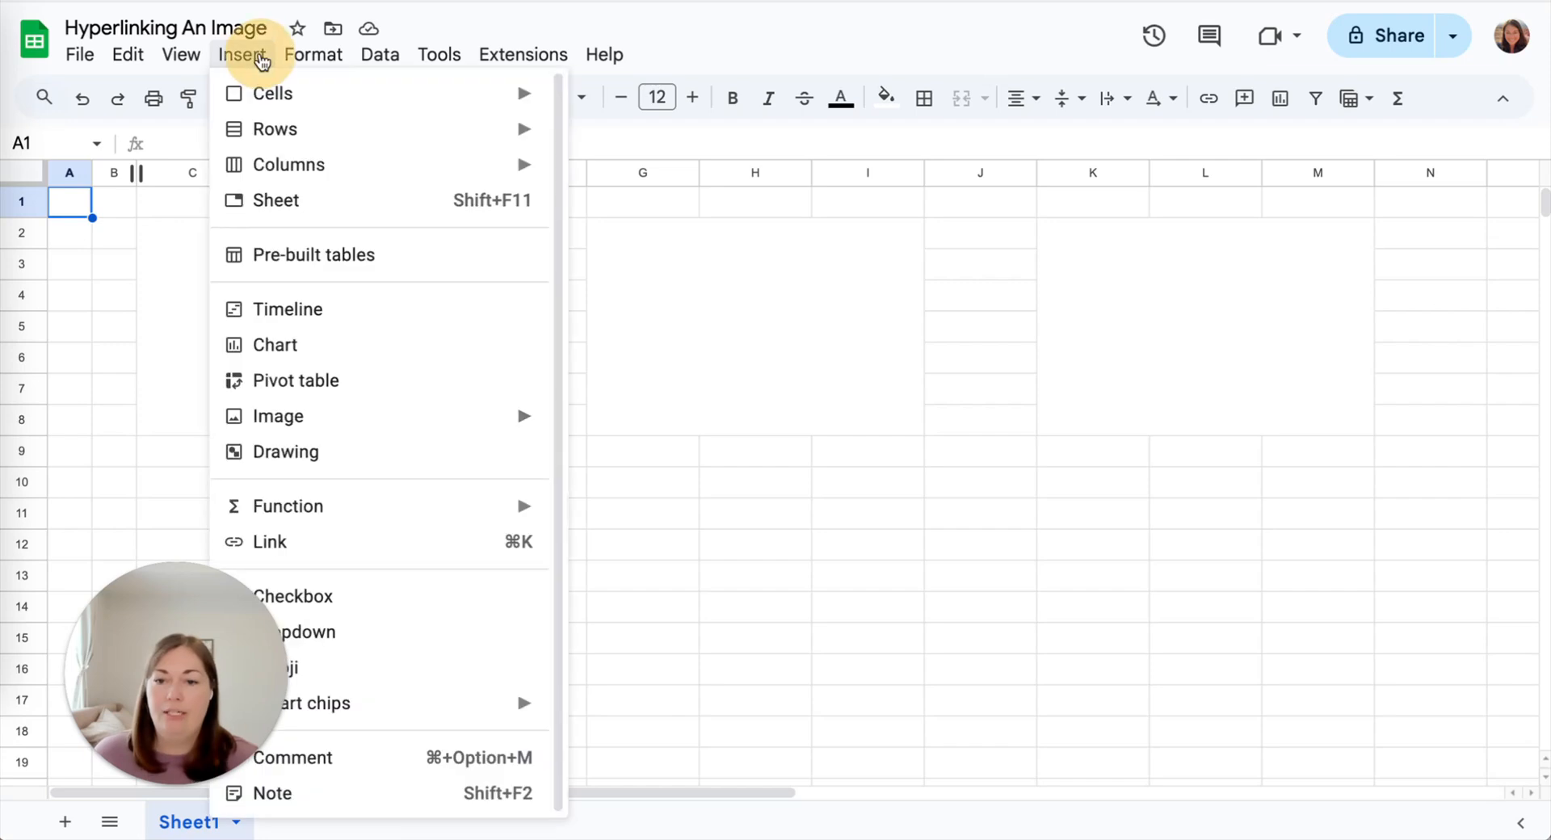
pyautogui.moveTo(267, 417)
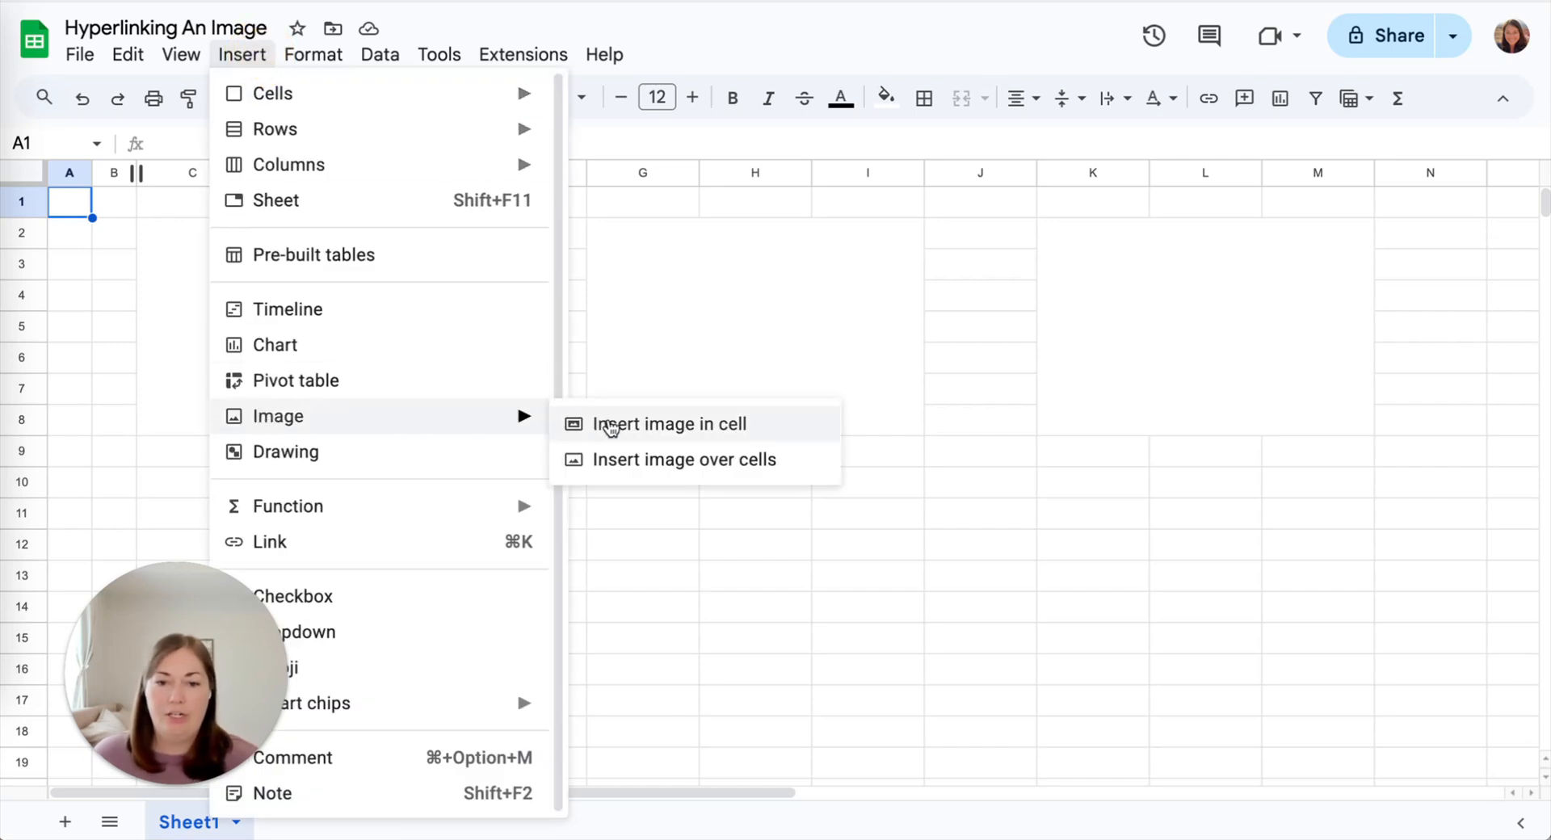
pyautogui.click(699, 426)
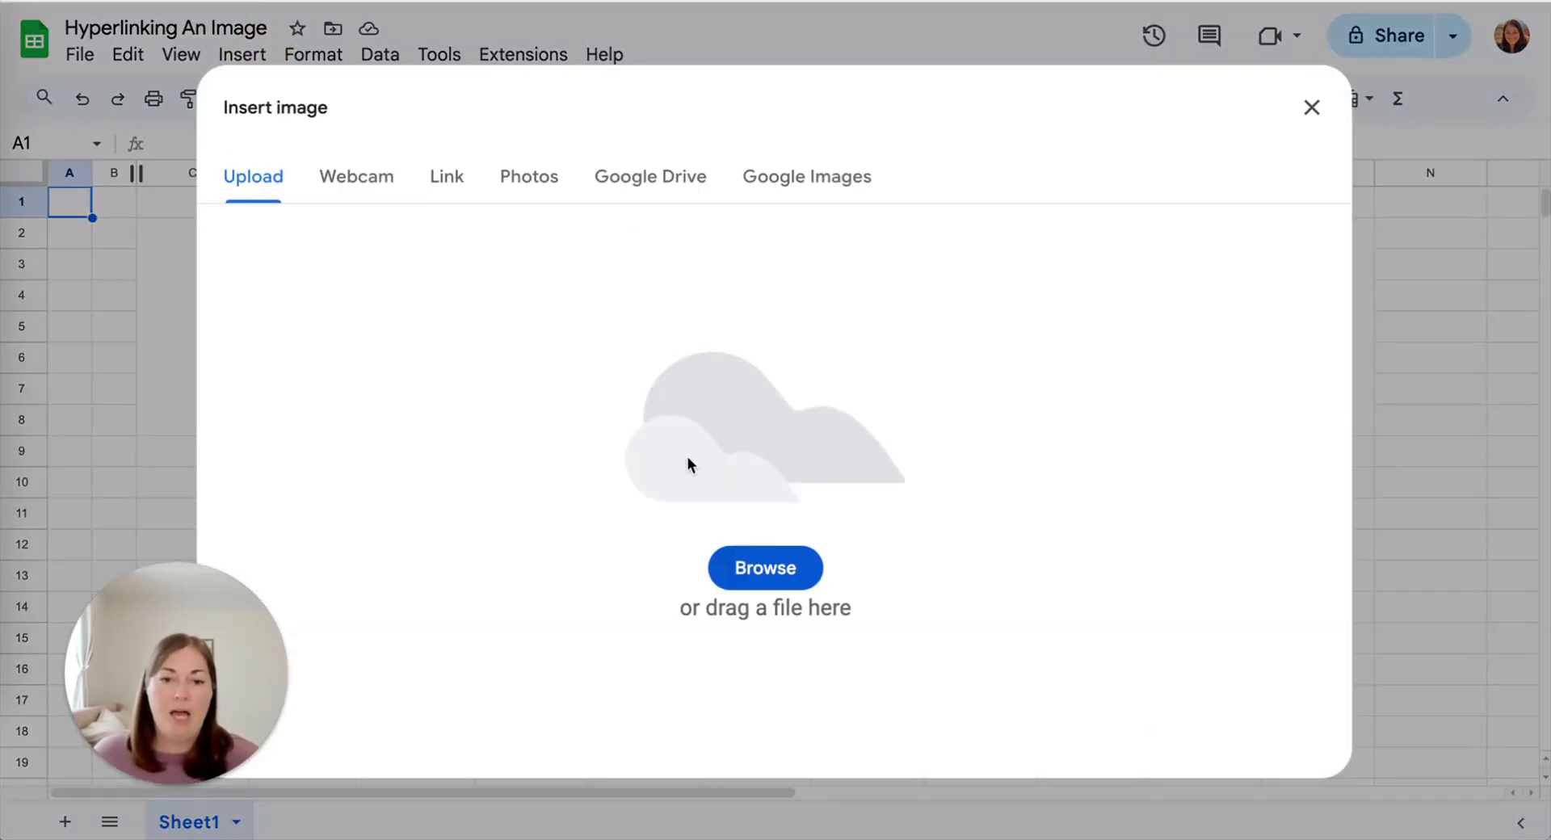
pyautogui.click(766, 583)
pyautogui.click(1019, 119)
pyautogui.write('flav')
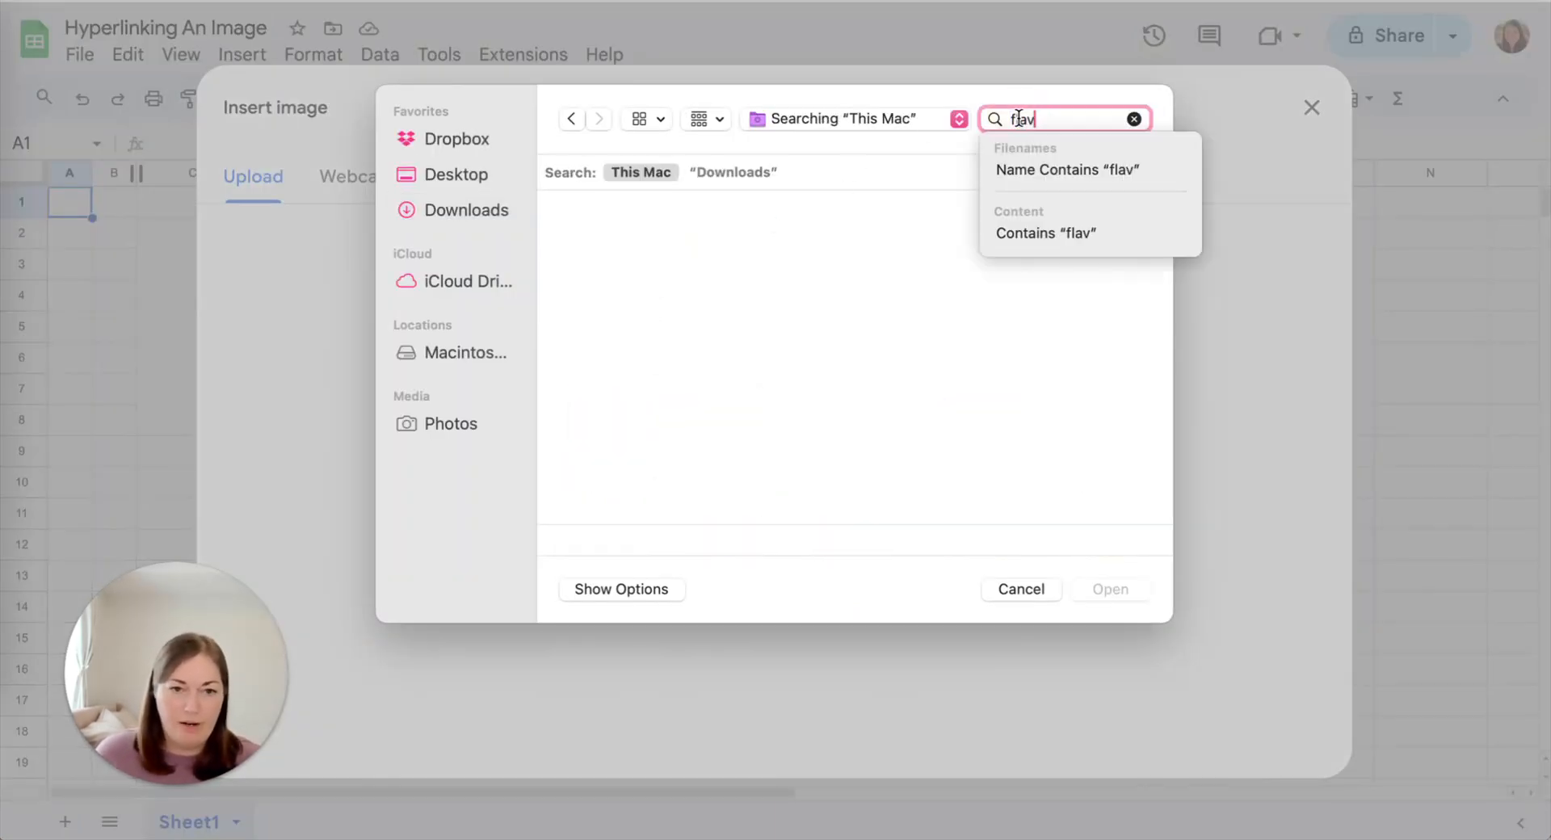
pyautogui.click(740, 179)
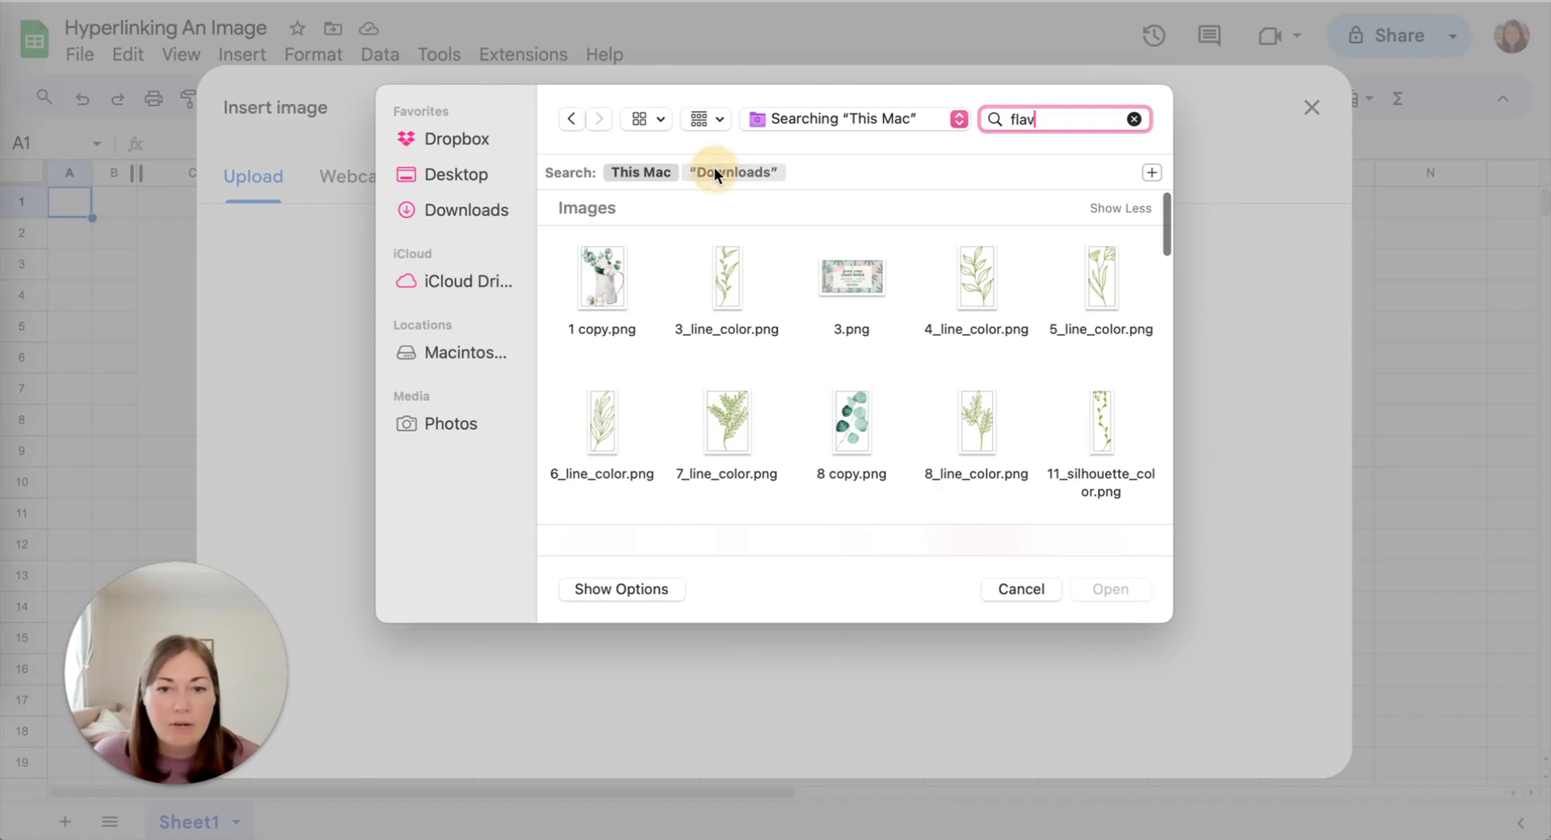
pyautogui.click(716, 171)
pyautogui.scroll(-10, 879, 367)
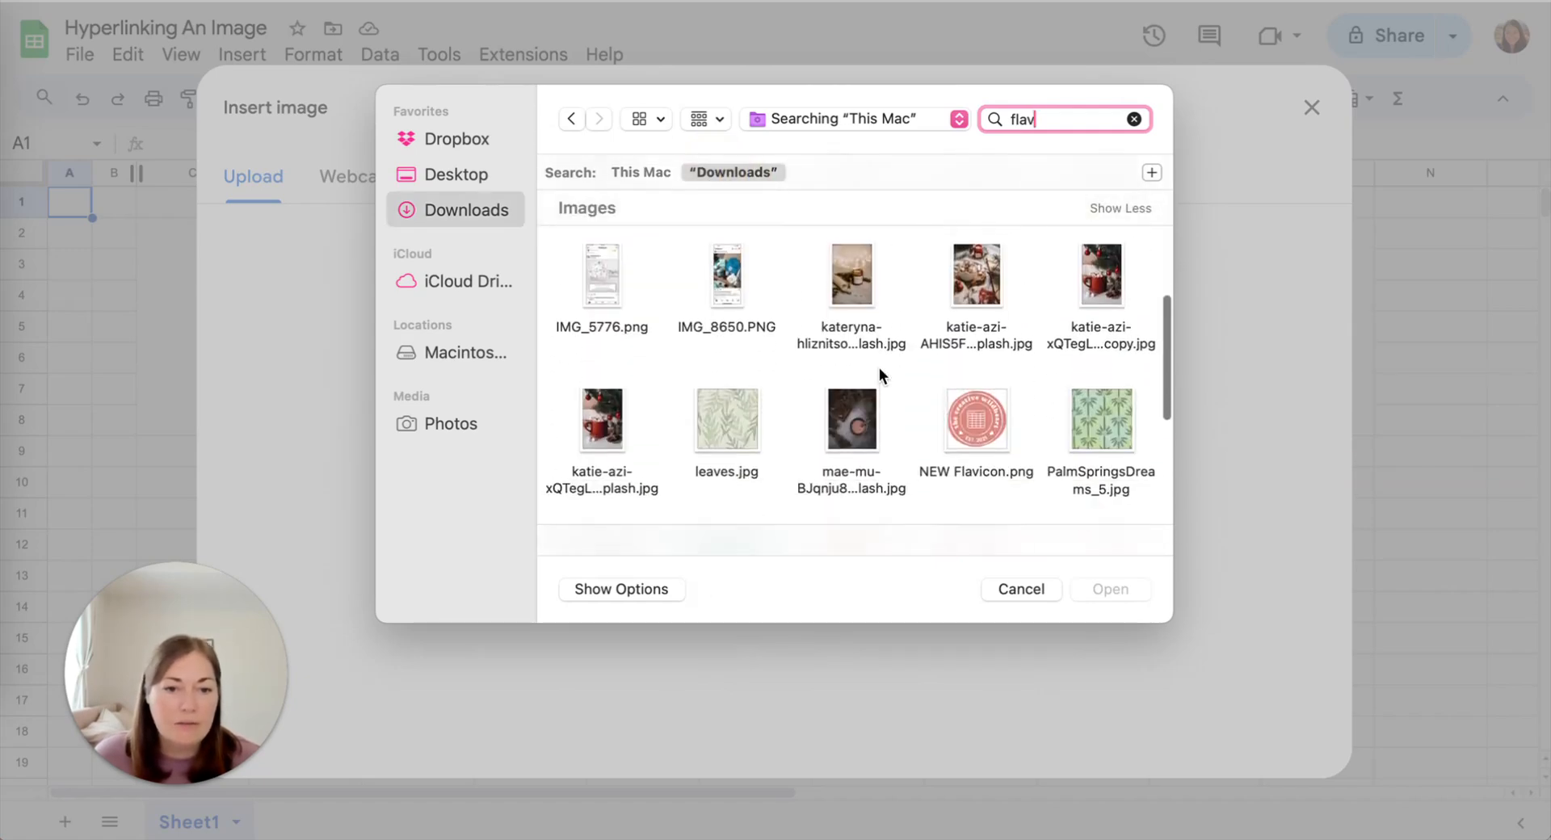
pyautogui.doubleClick(976, 287)
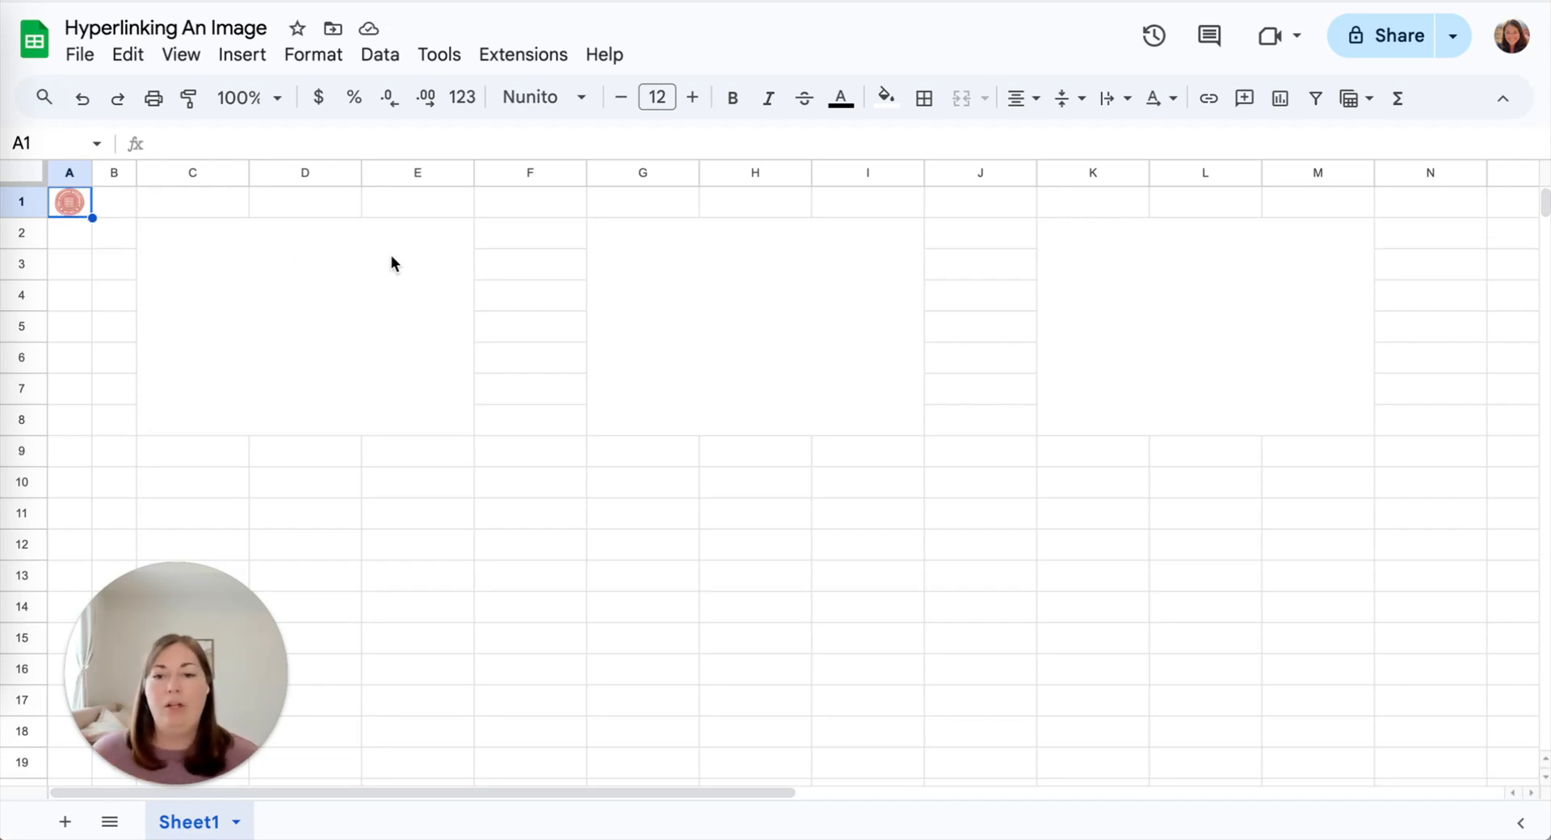
# Step: Start a HYPERLINK formula in the merged cell C2:E8
pyautogui.click(332, 289)
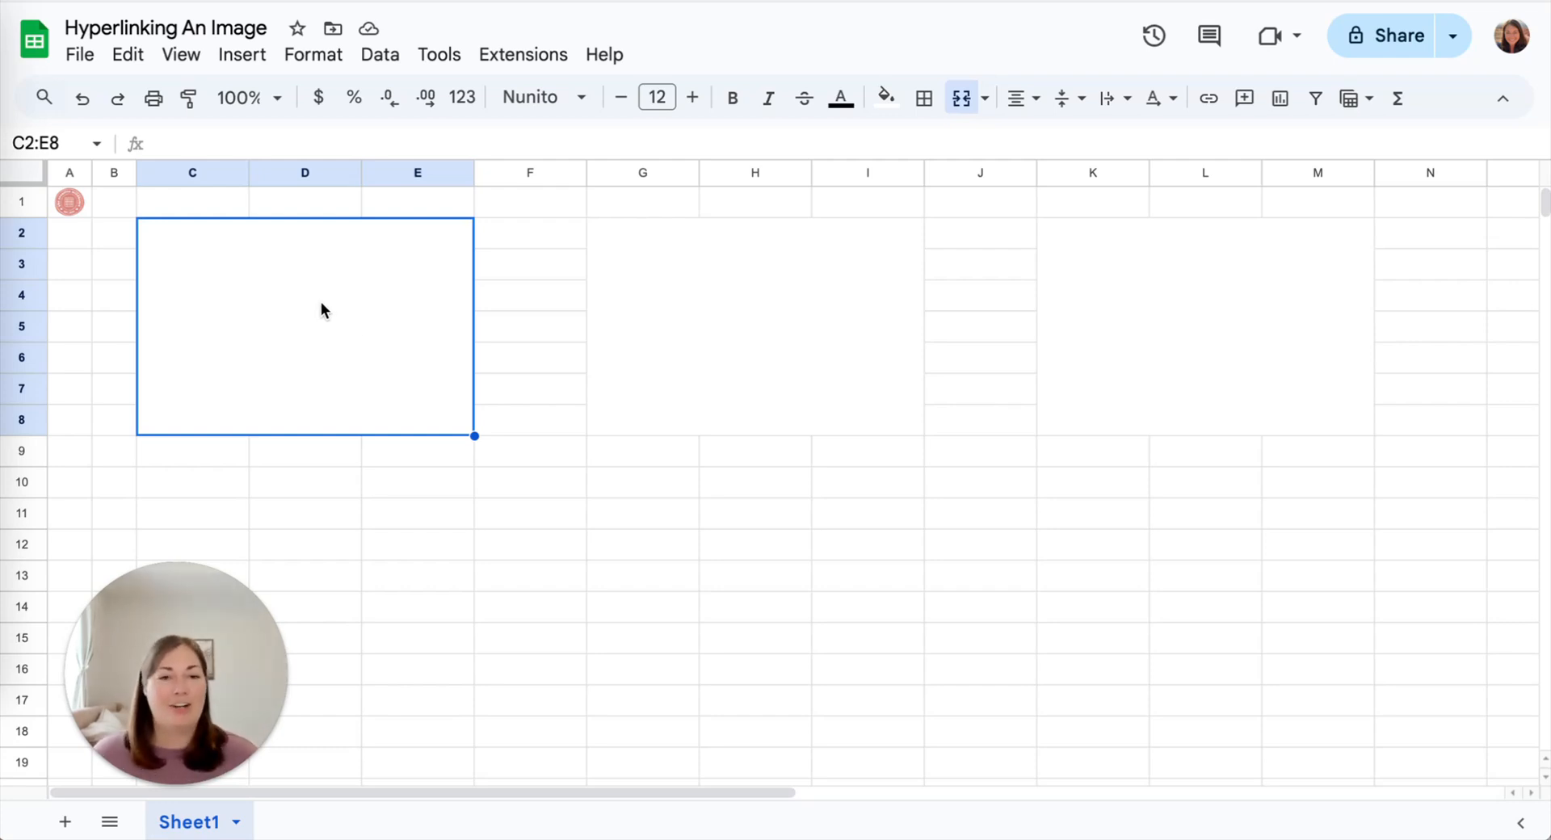
pyautogui.write('=')
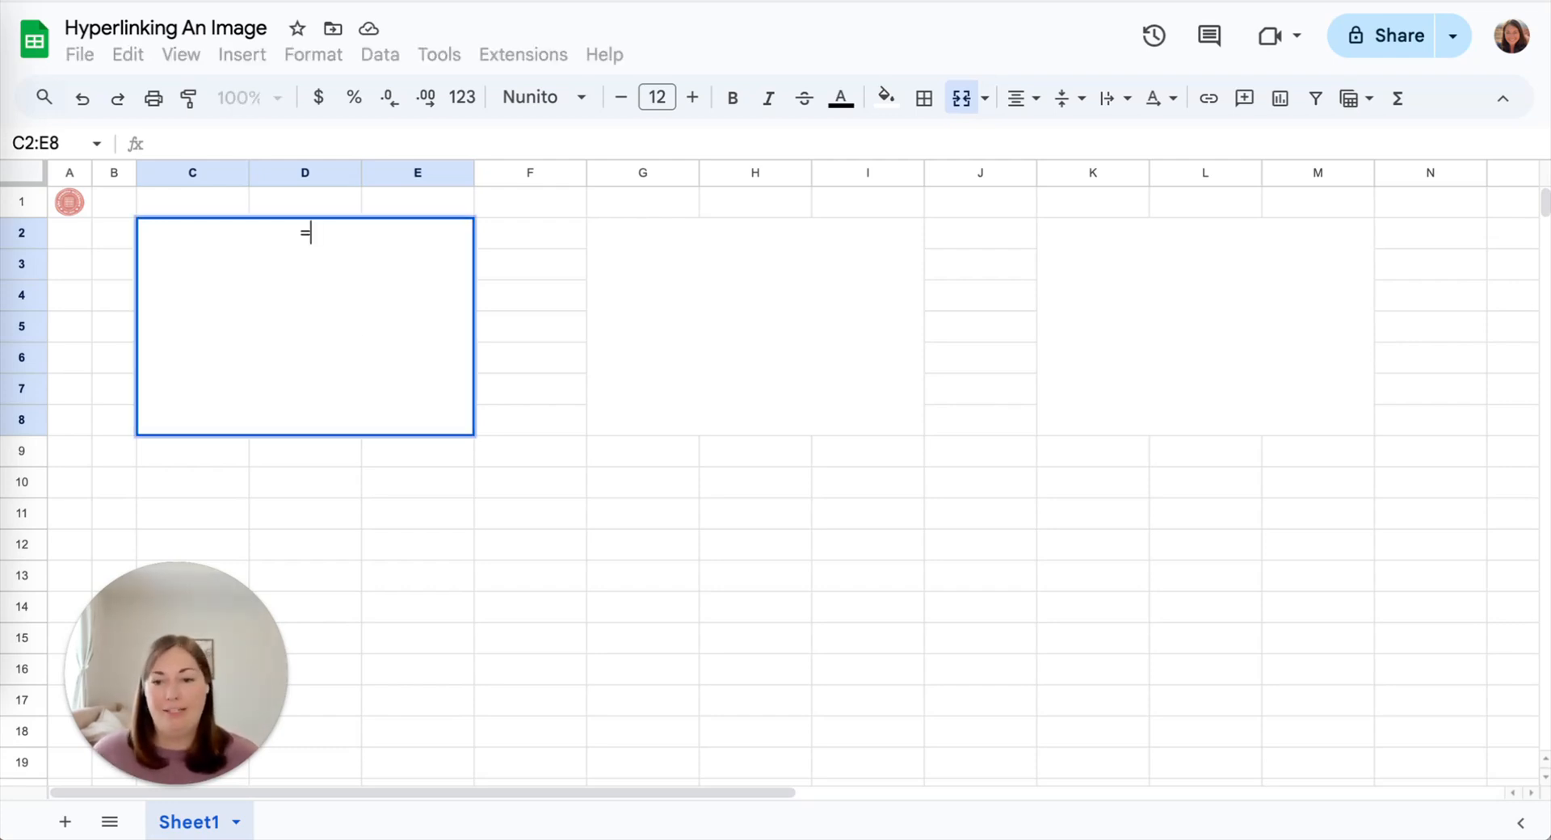
pyautogui.write('hyperlink')
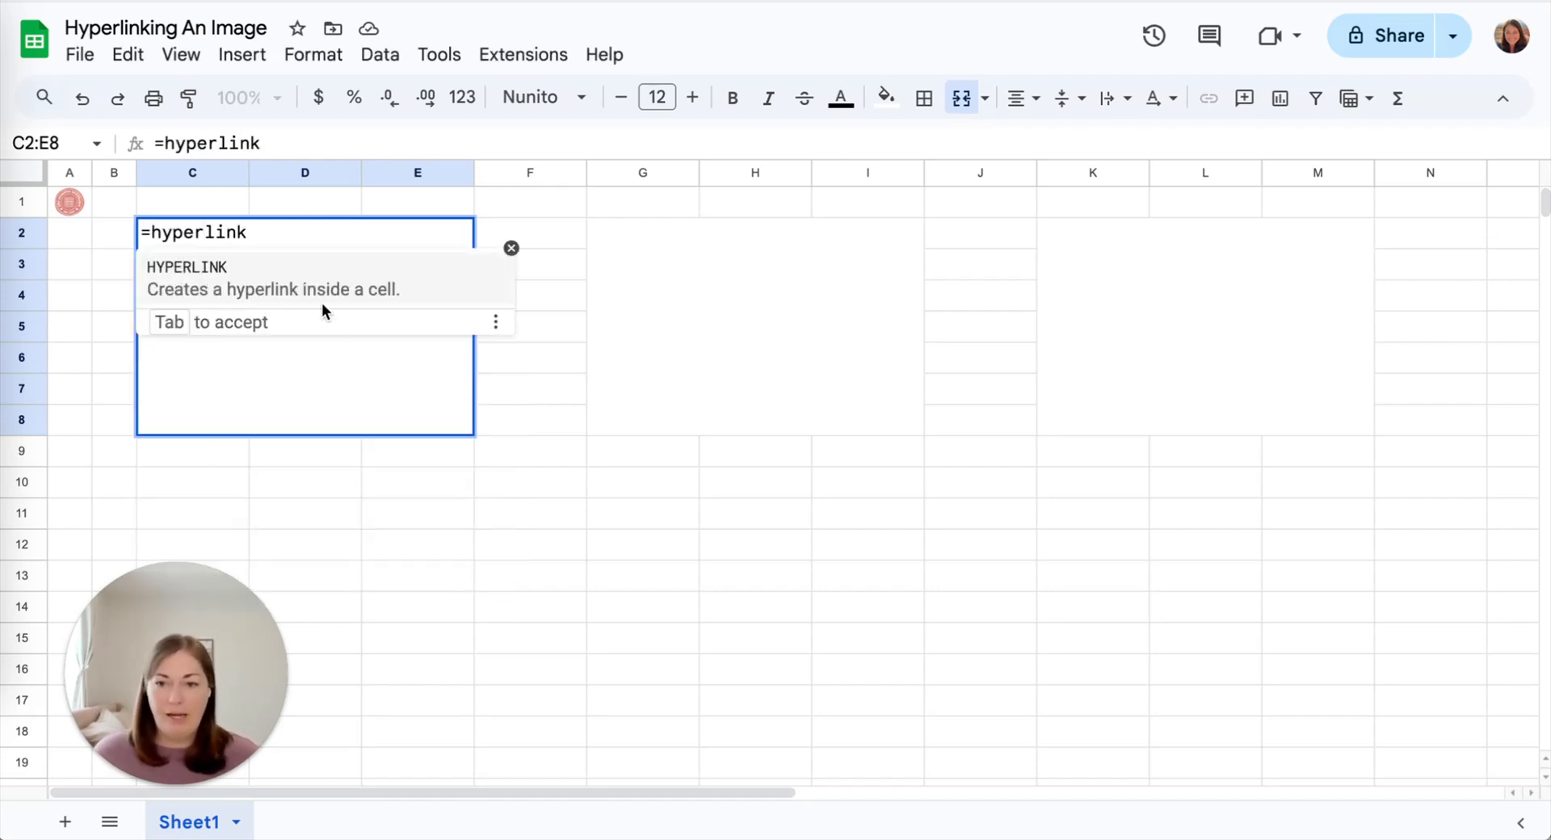
pyautogui.click(274, 280)
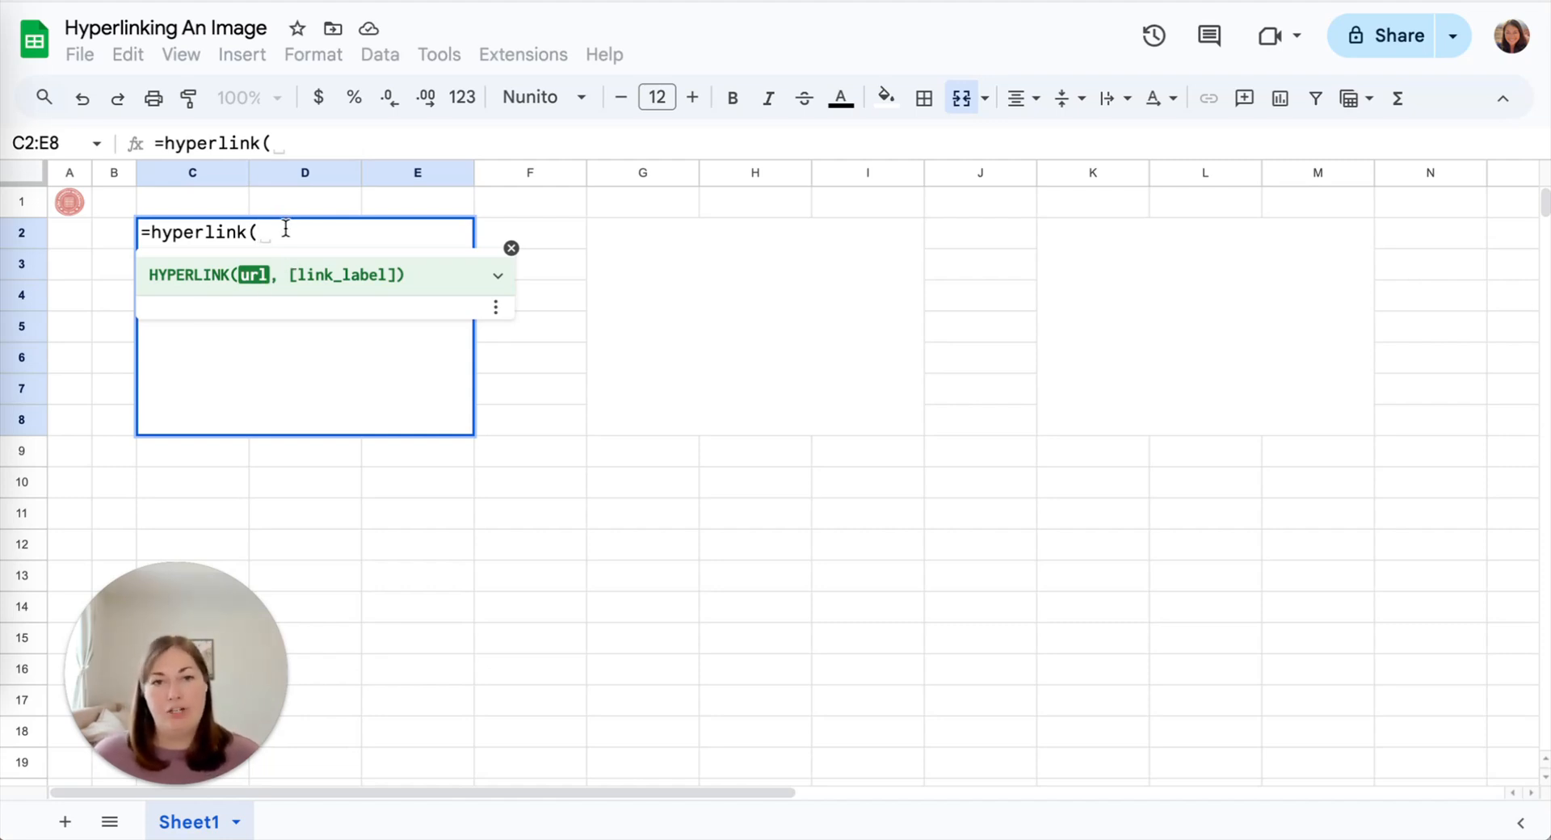
pyautogui.write('"')
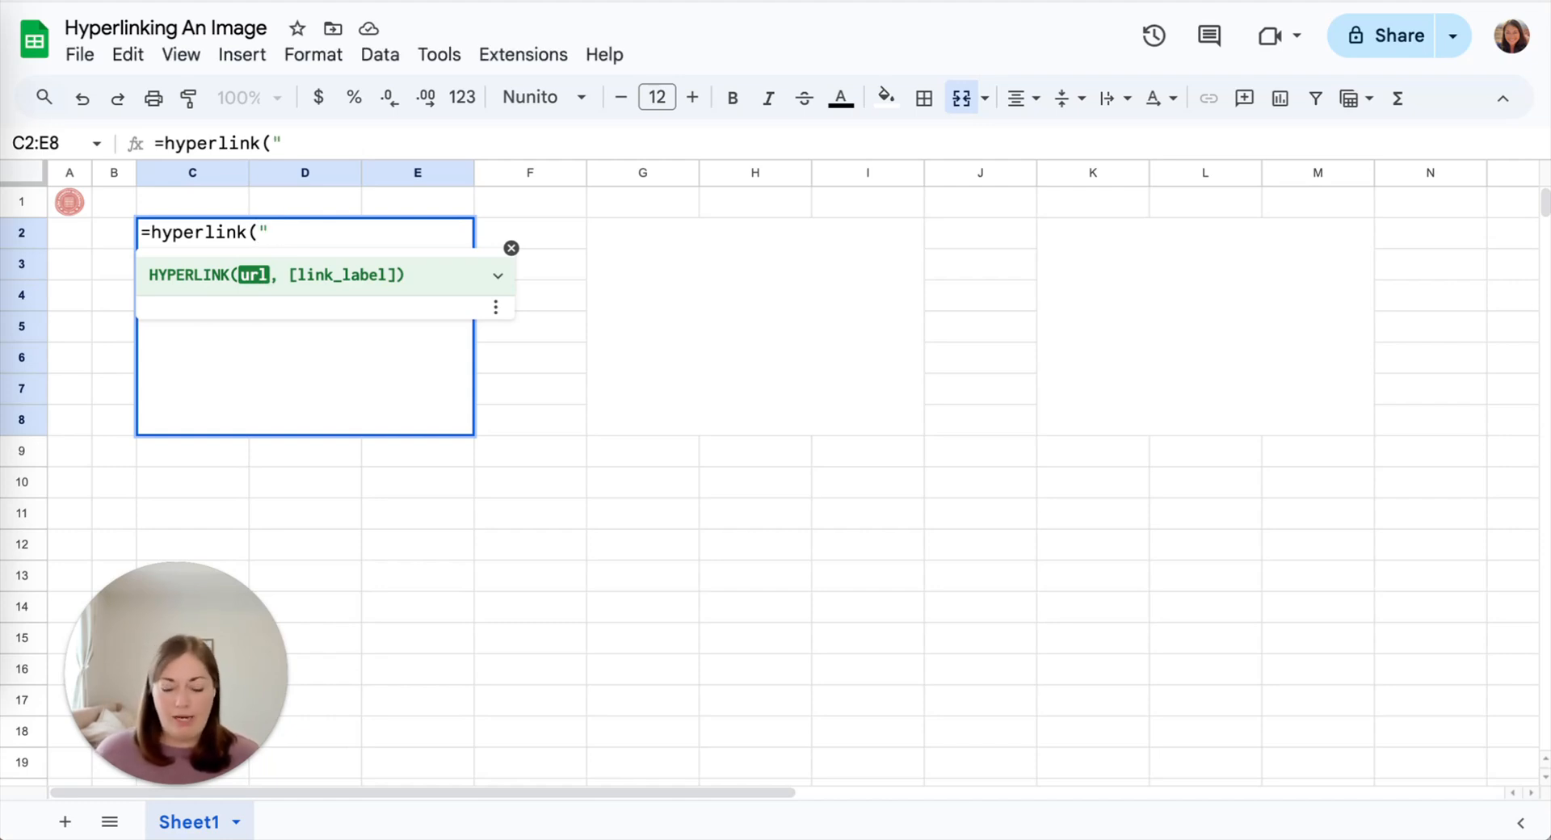
pyautogui.write('htpp')
pyautogui.press('BackSpace')
pyautogui.press('BackSpace')
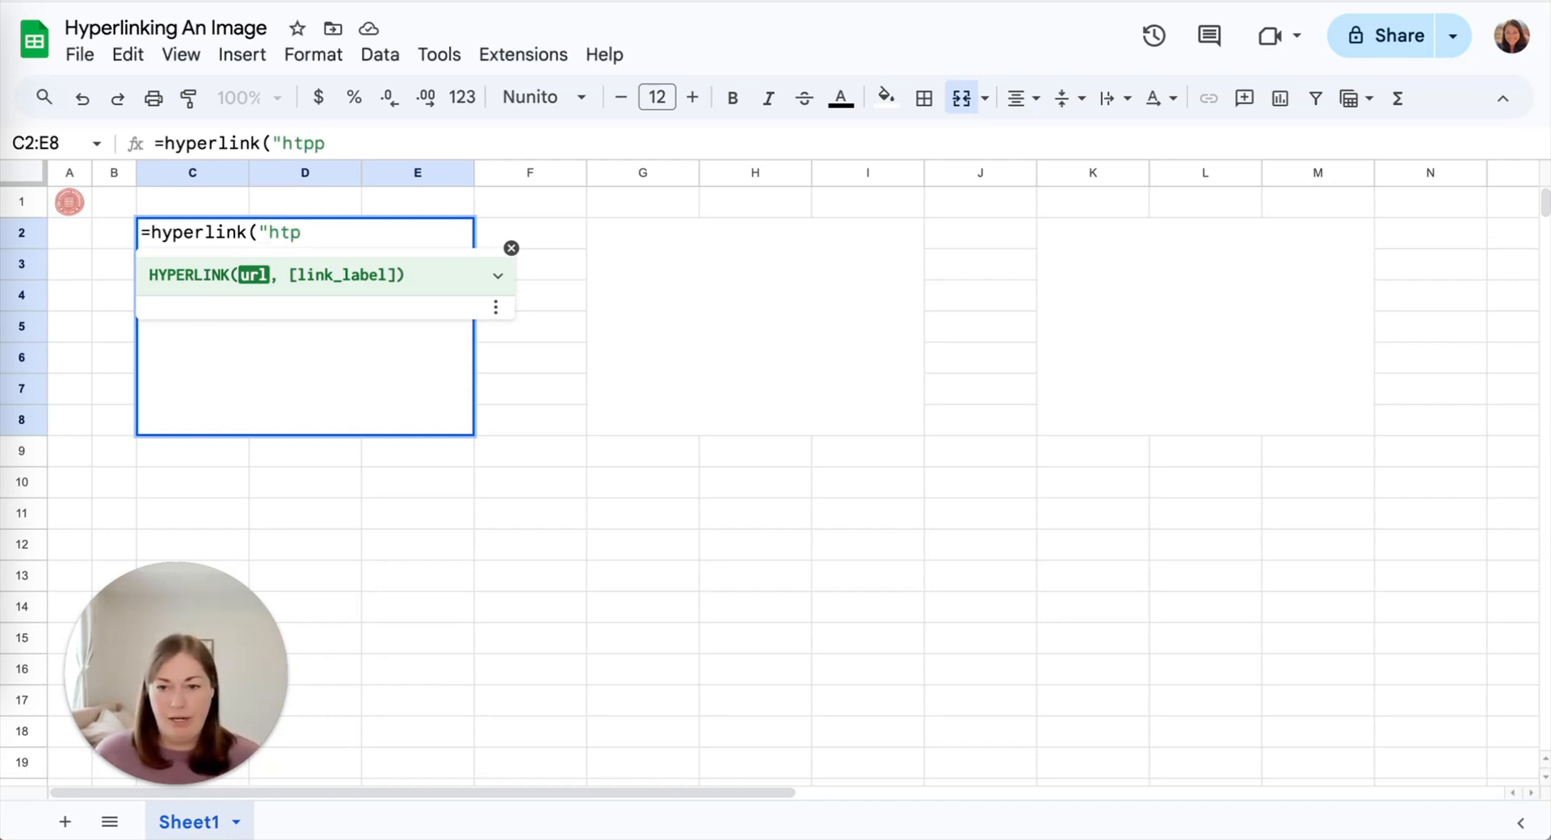
pyautogui.write('tp')
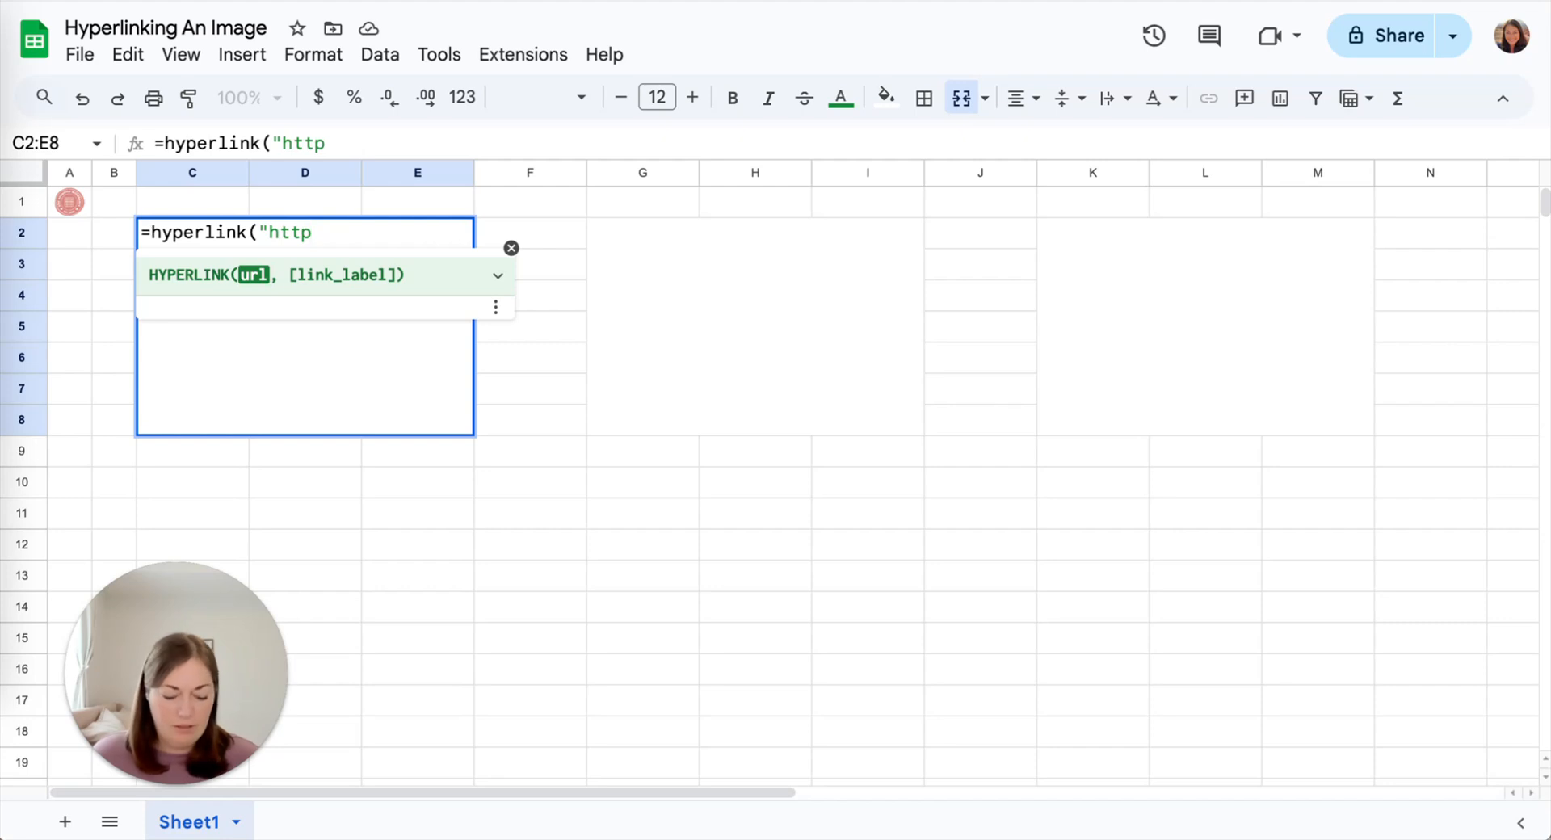
pyautogui.write('://th')
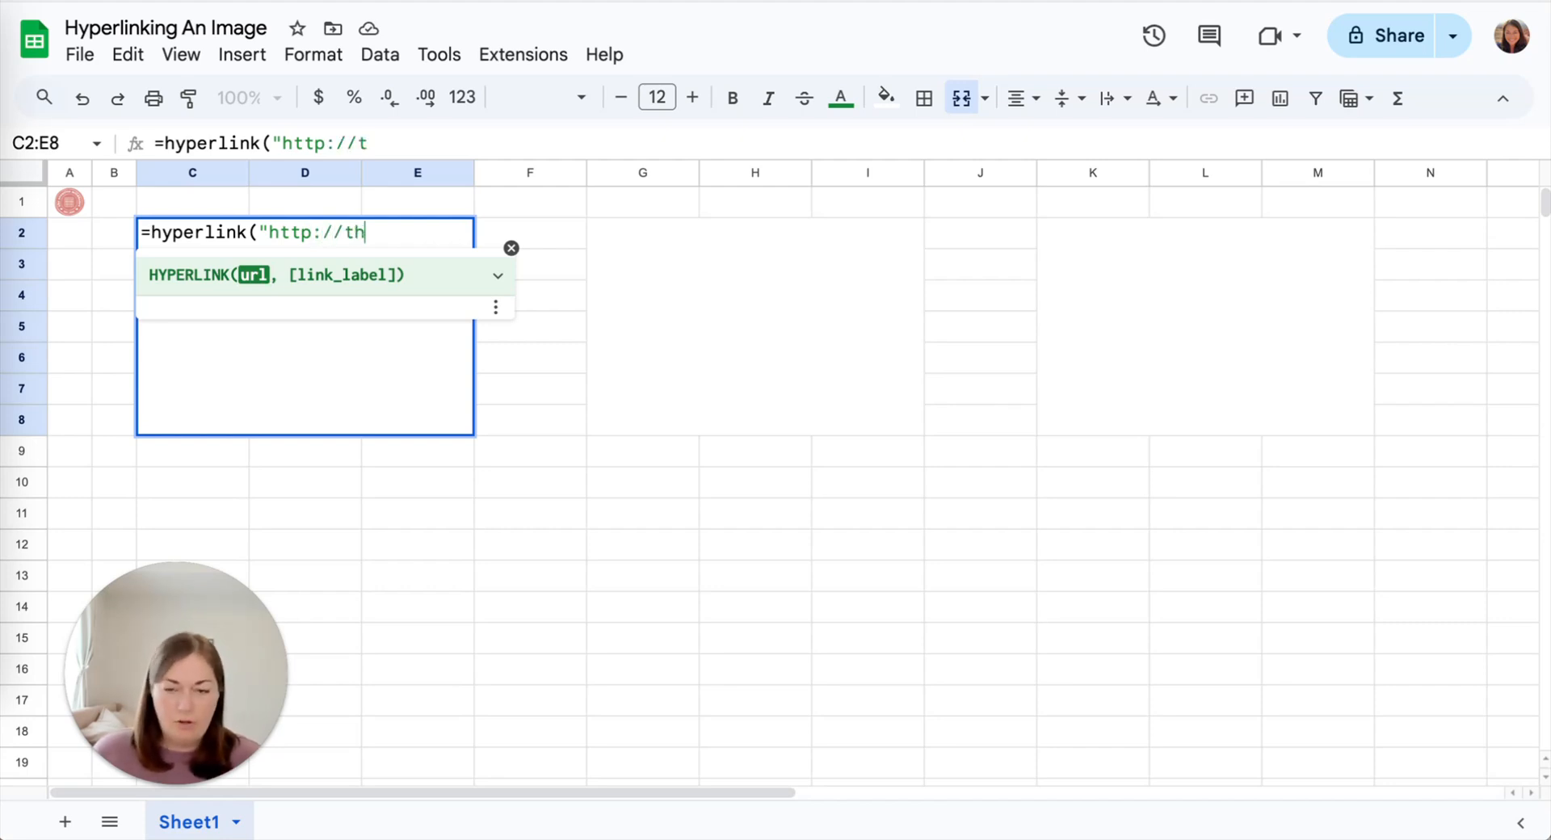
pyautogui.write('ec')
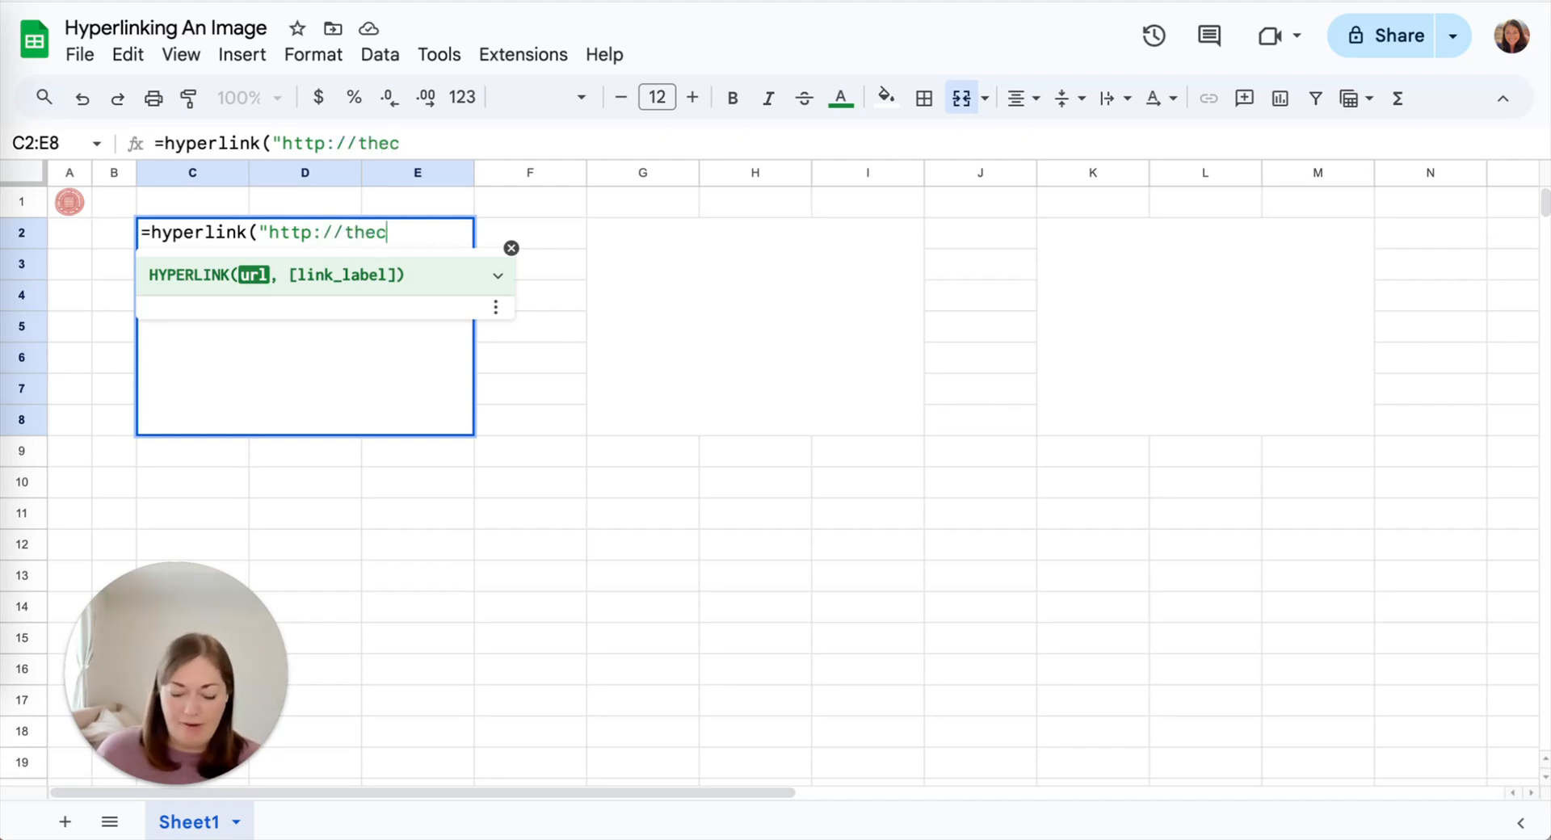
pyautogui.write('reativewildheart.com/acad')
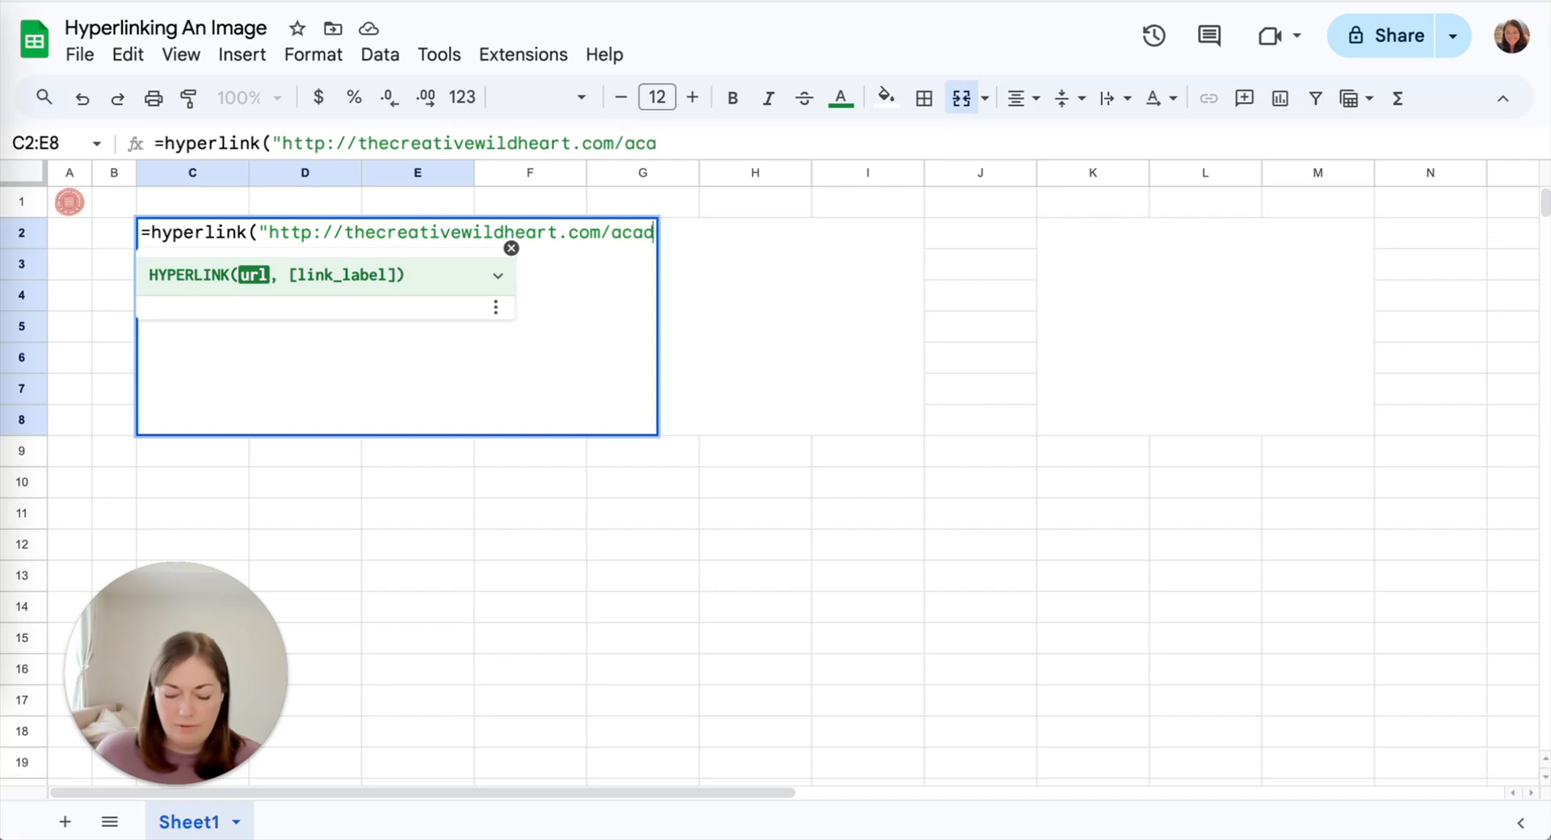
pyautogui.write('emy"')
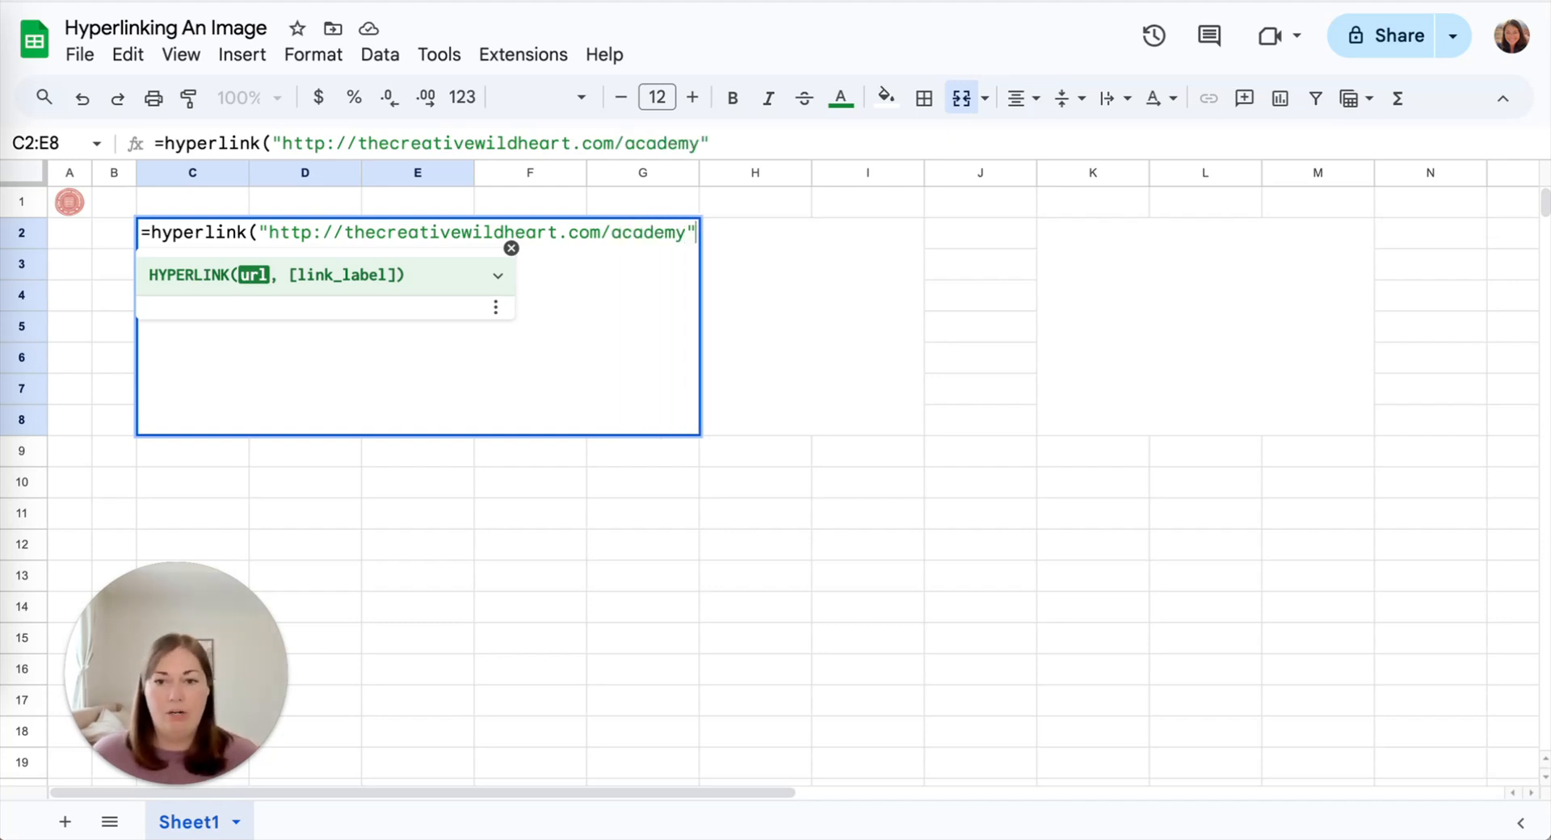
# Step: Use cell A1 with the logo image as the link label and complete the HYPERLINK formula
pyautogui.write(',')
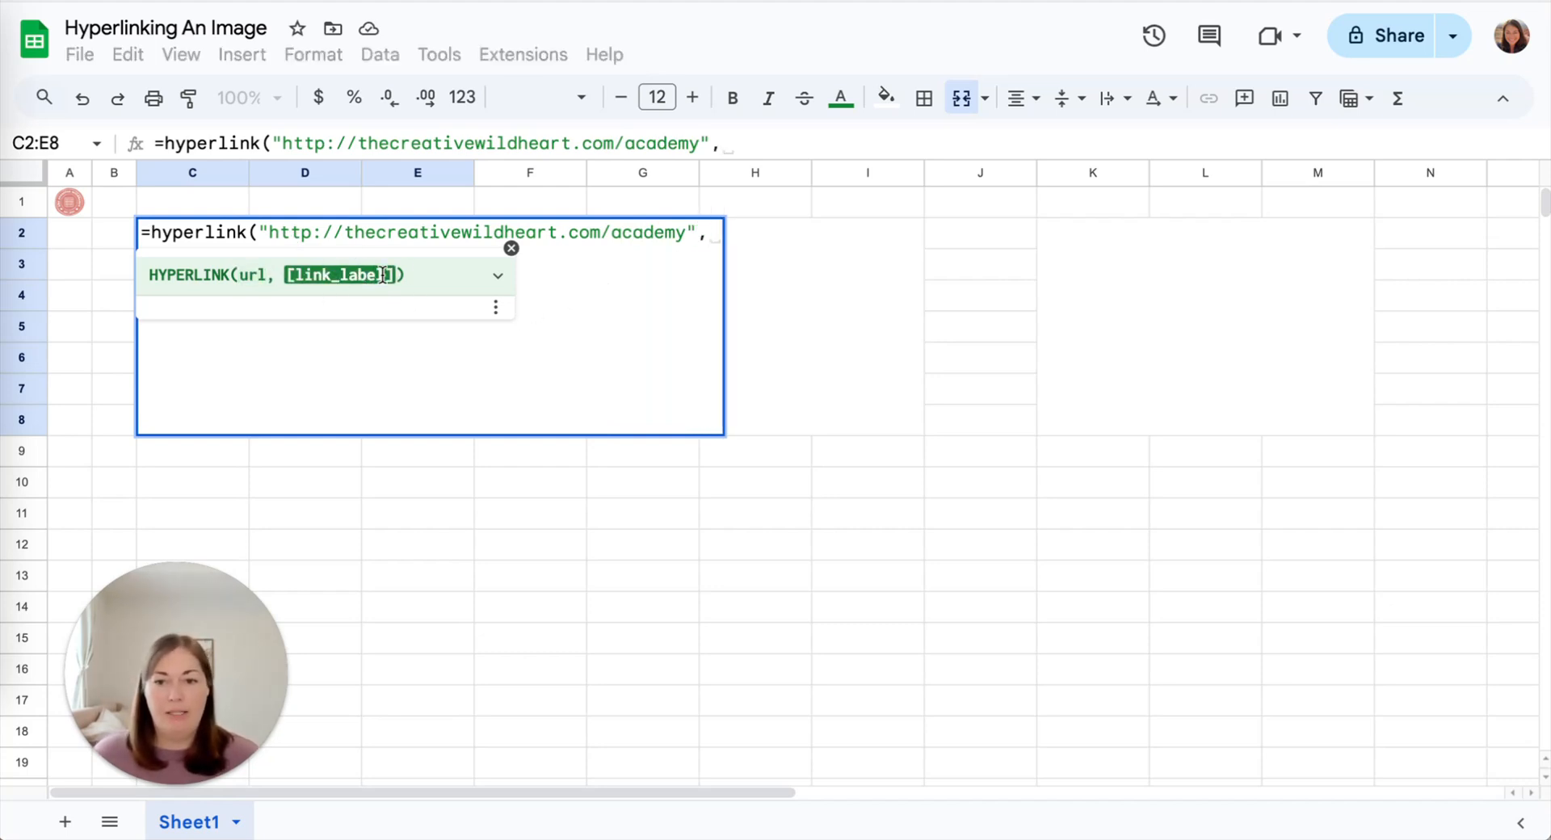
pyautogui.click(71, 202)
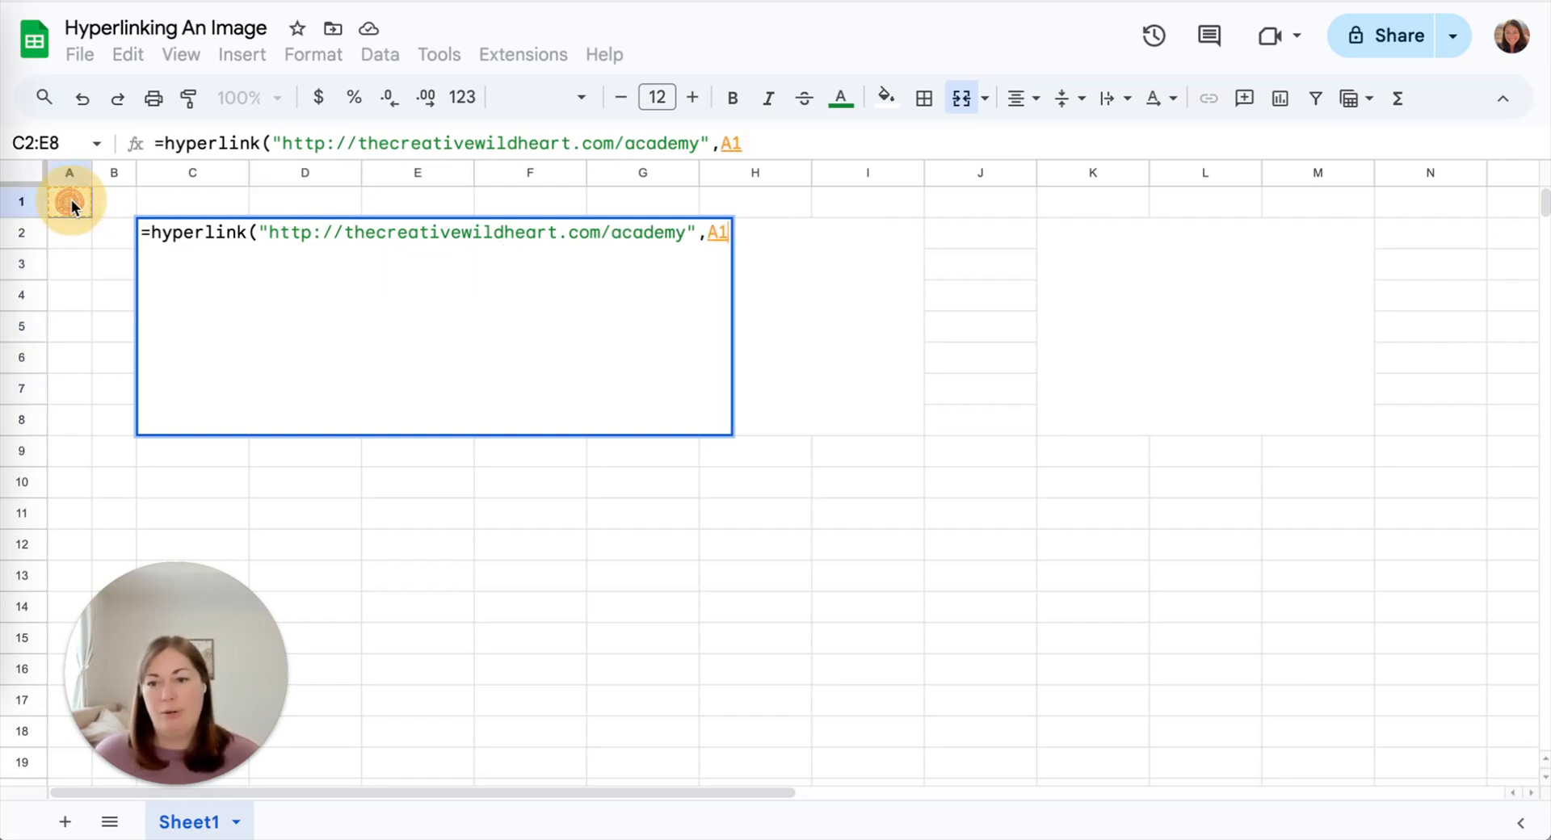
pyautogui.write(')')
pyautogui.press('Return')
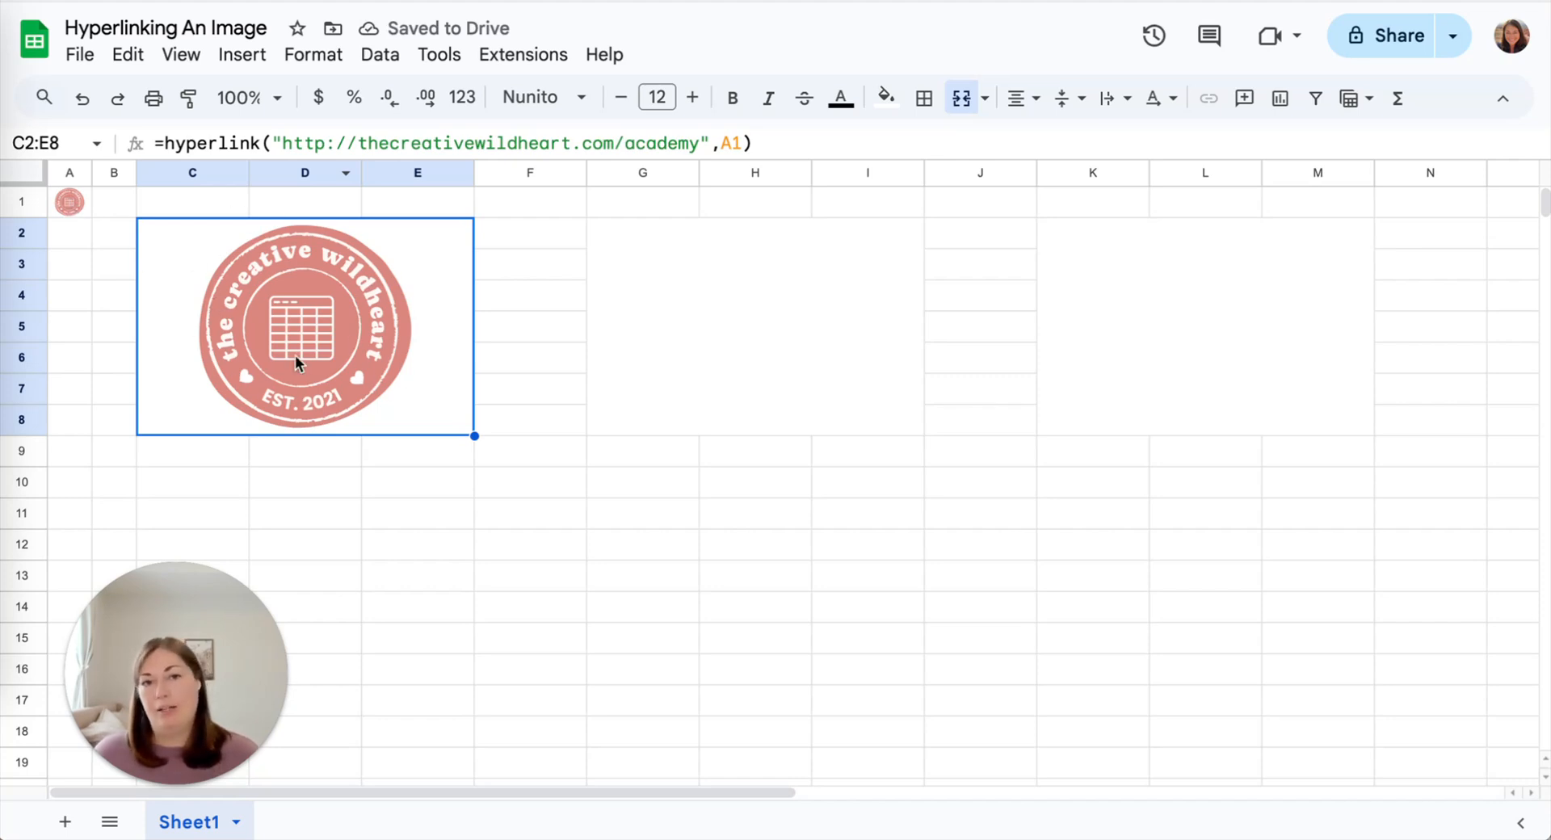
# Step: Test the hyperlinked logo in C2:E8 by opening its web link
pyautogui.click(375, 275)
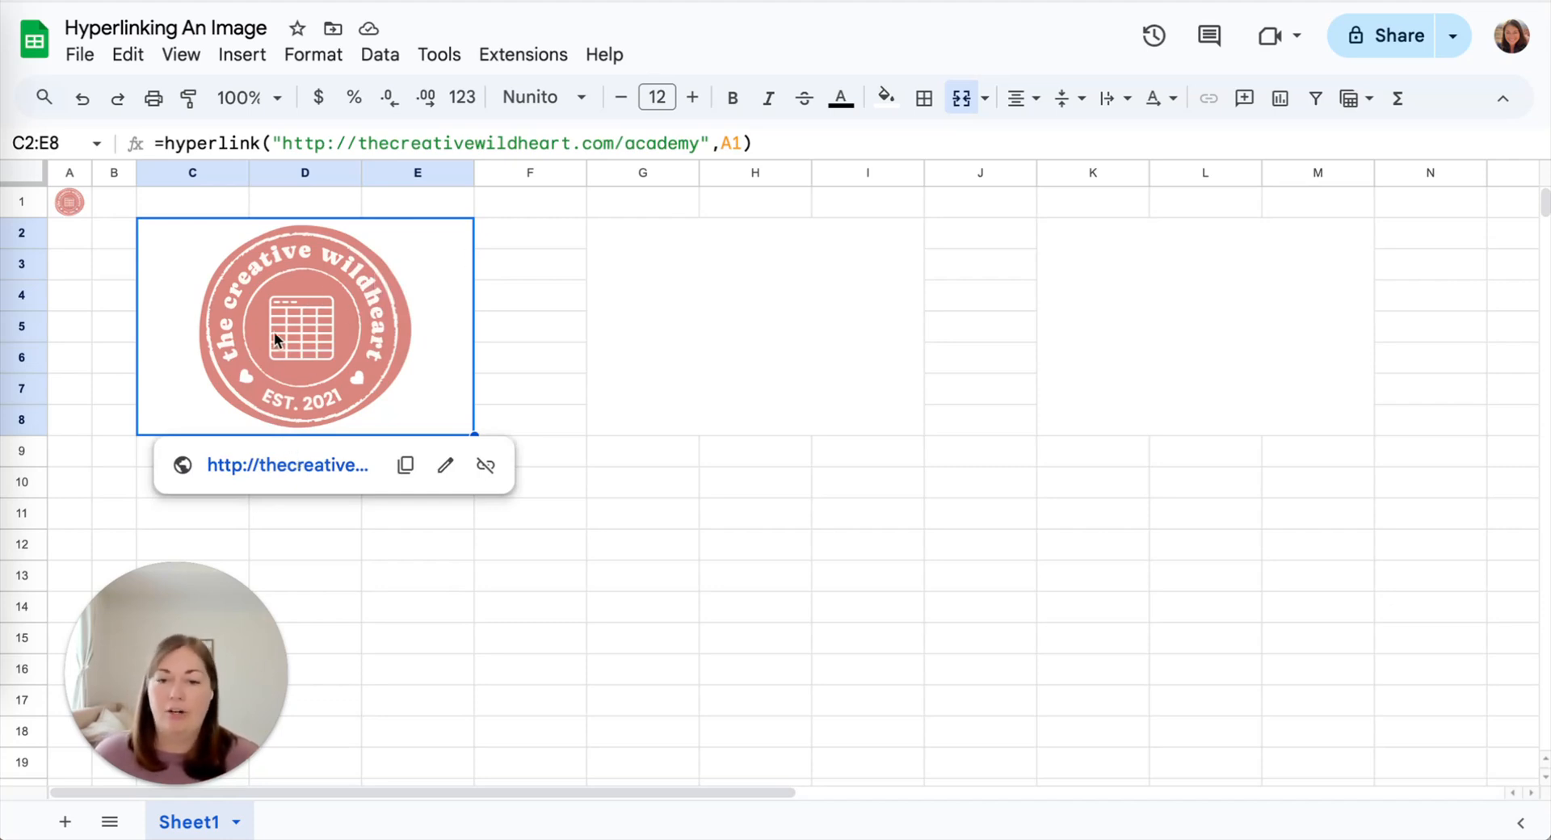
pyautogui.click(330, 469)
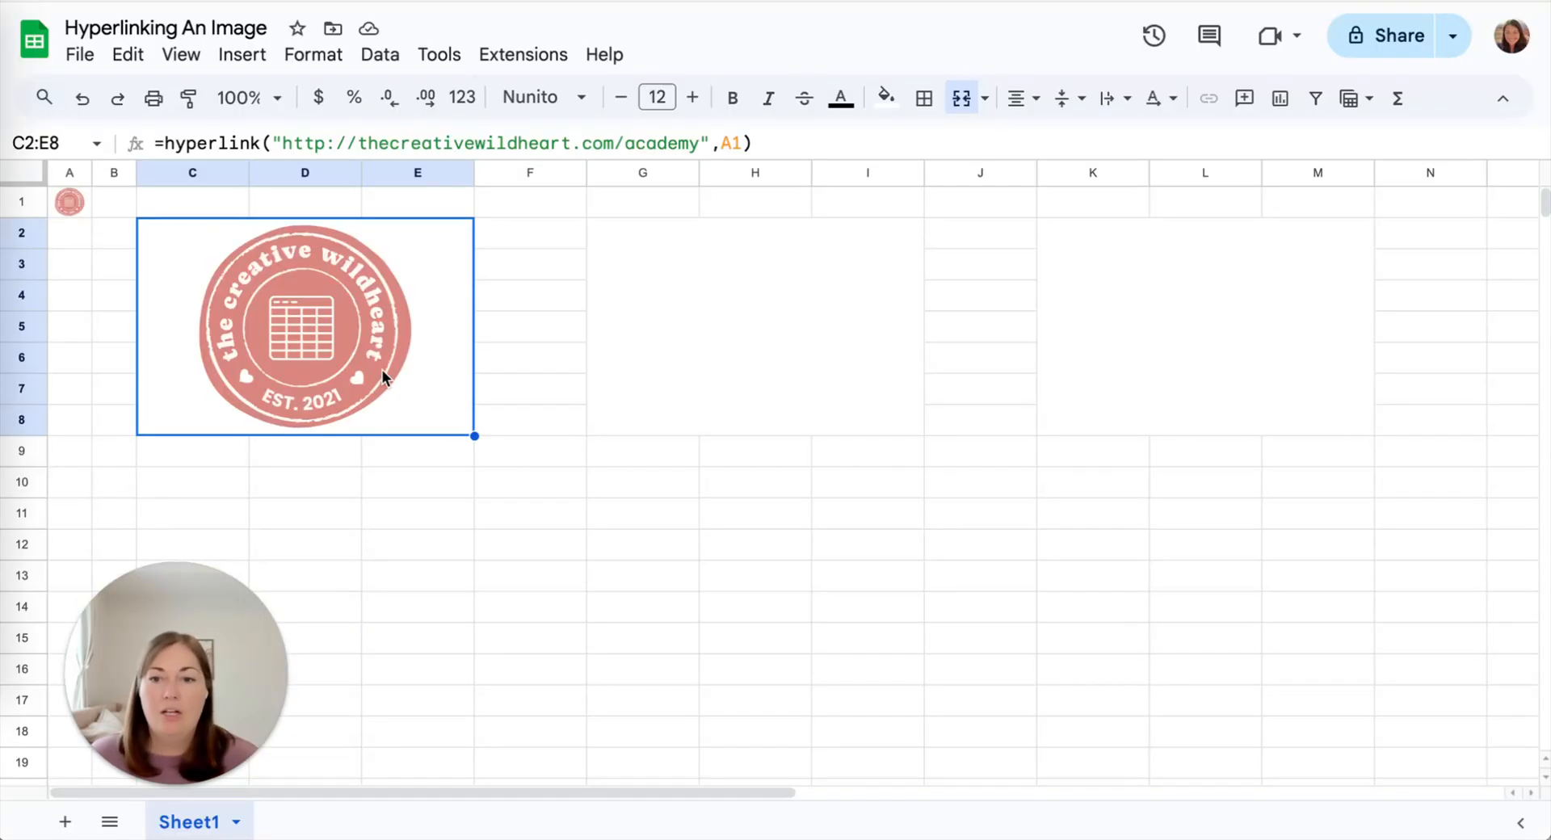
# Step: Hide column A, which holds the source logo image
pyautogui.click(65, 172)
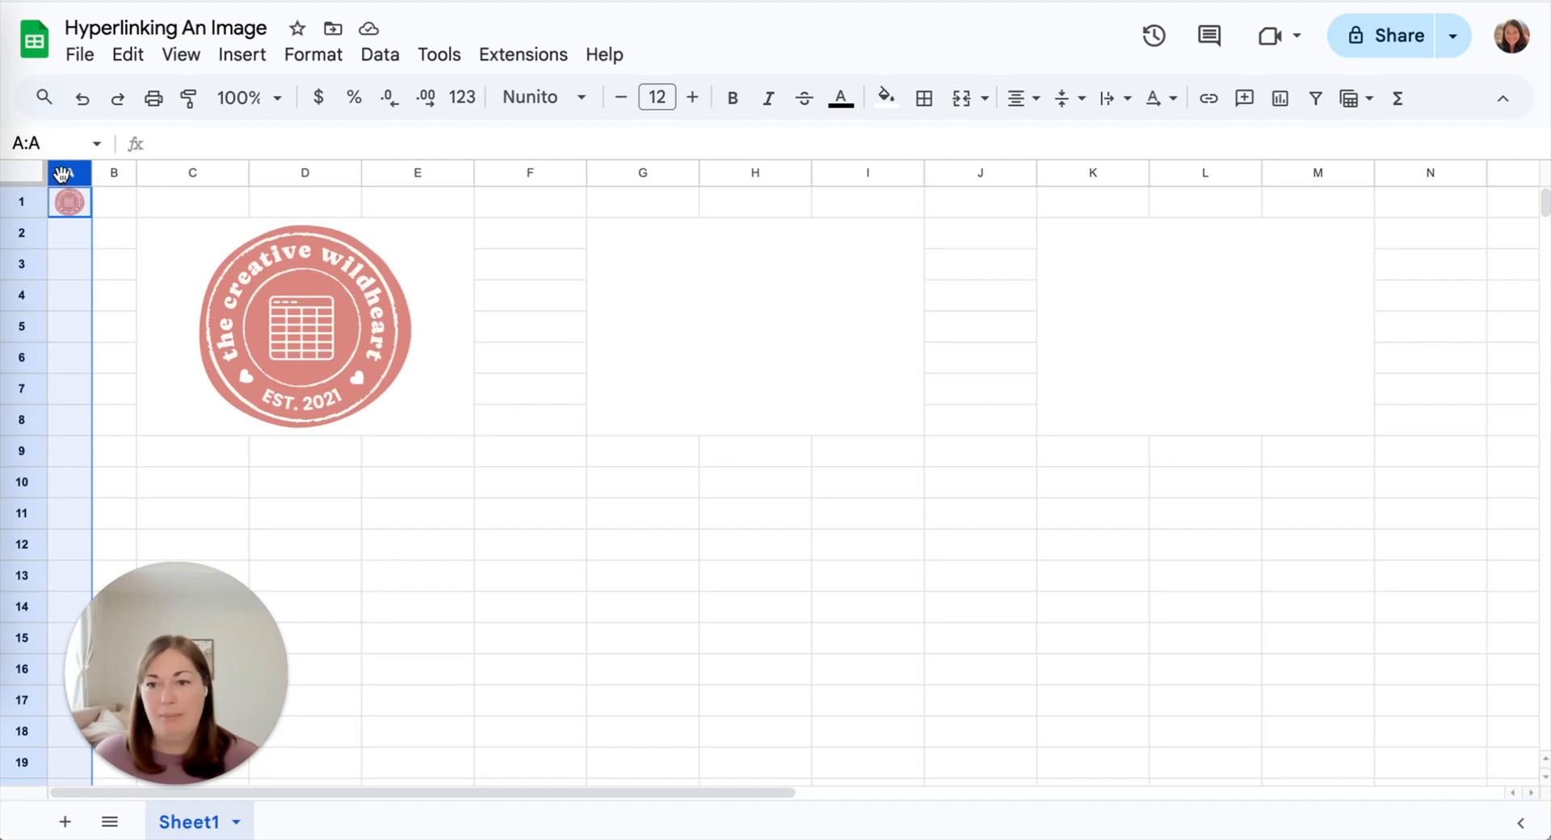
pyautogui.click(65, 175)
pyautogui.click(142, 420)
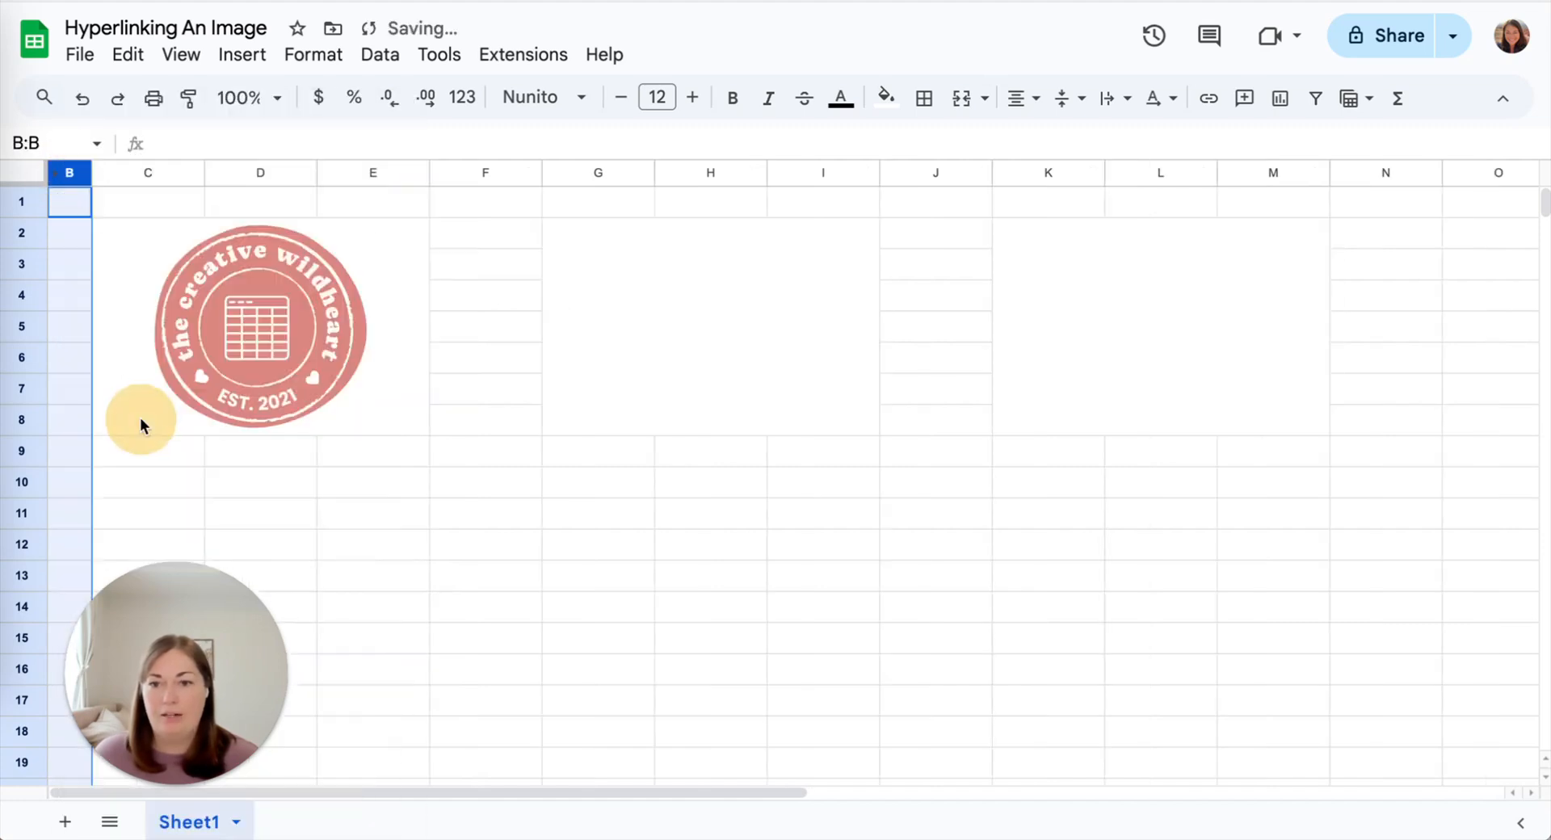
pyautogui.click(552, 272)
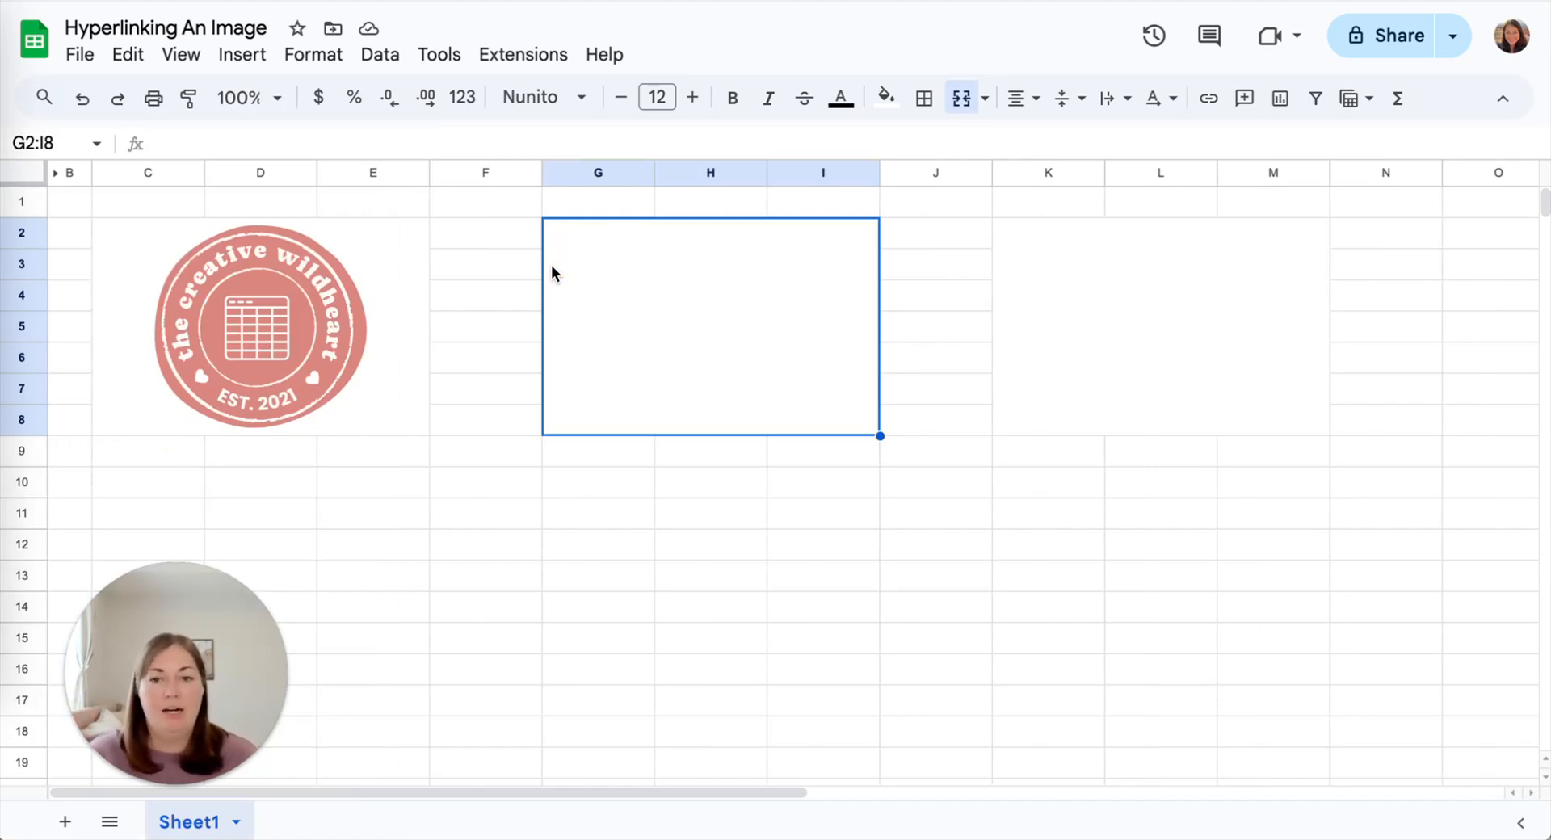
# Step: Change the ending of the URL in the C2:E8 HYPERLINK formula from "academy" to "facebook" and preview the logo's link
pyautogui.click(273, 308)
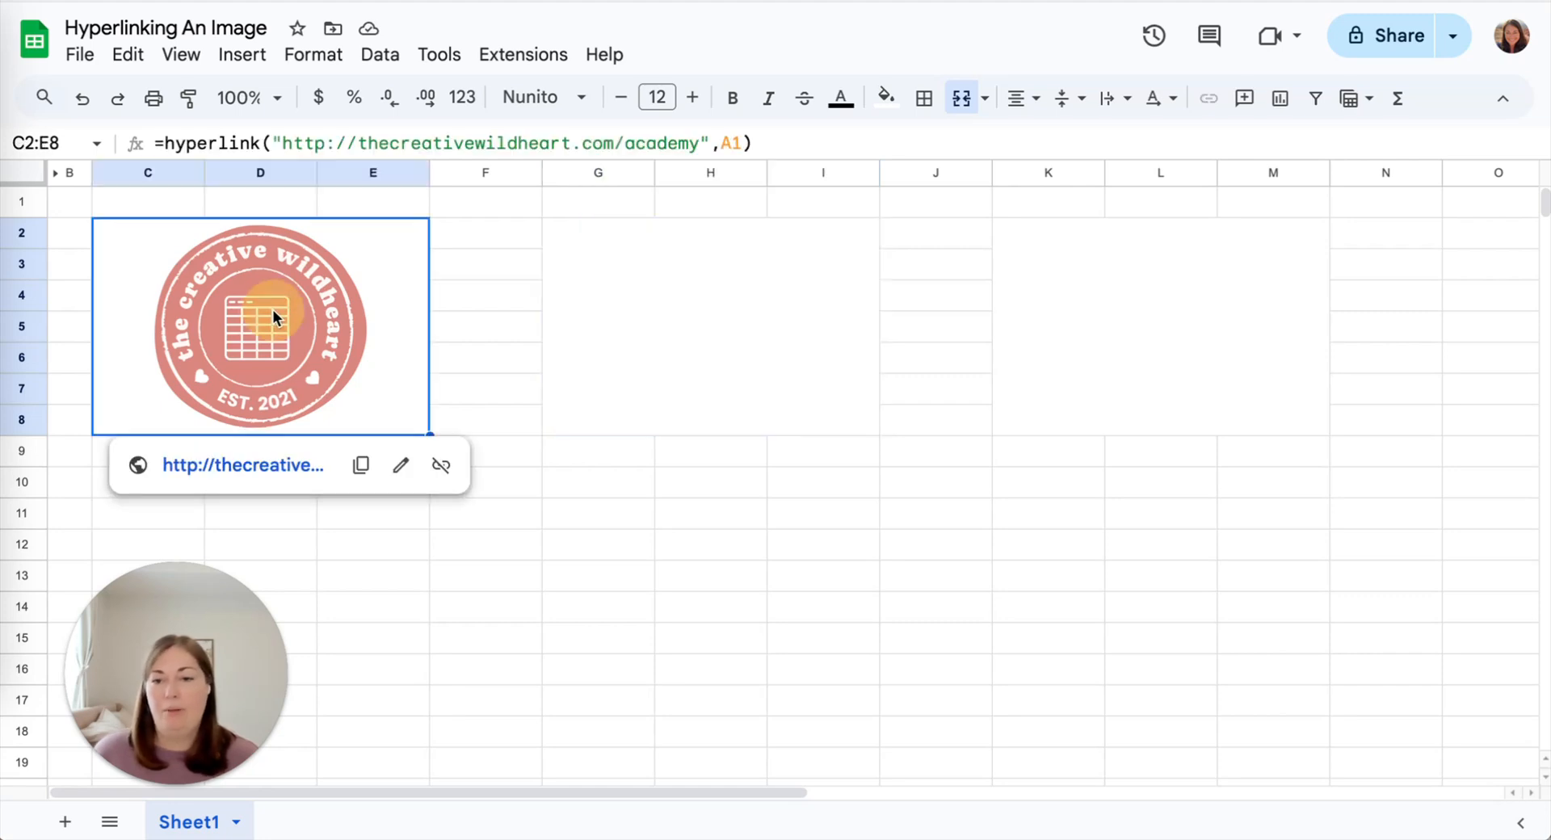
pyautogui.click(397, 467)
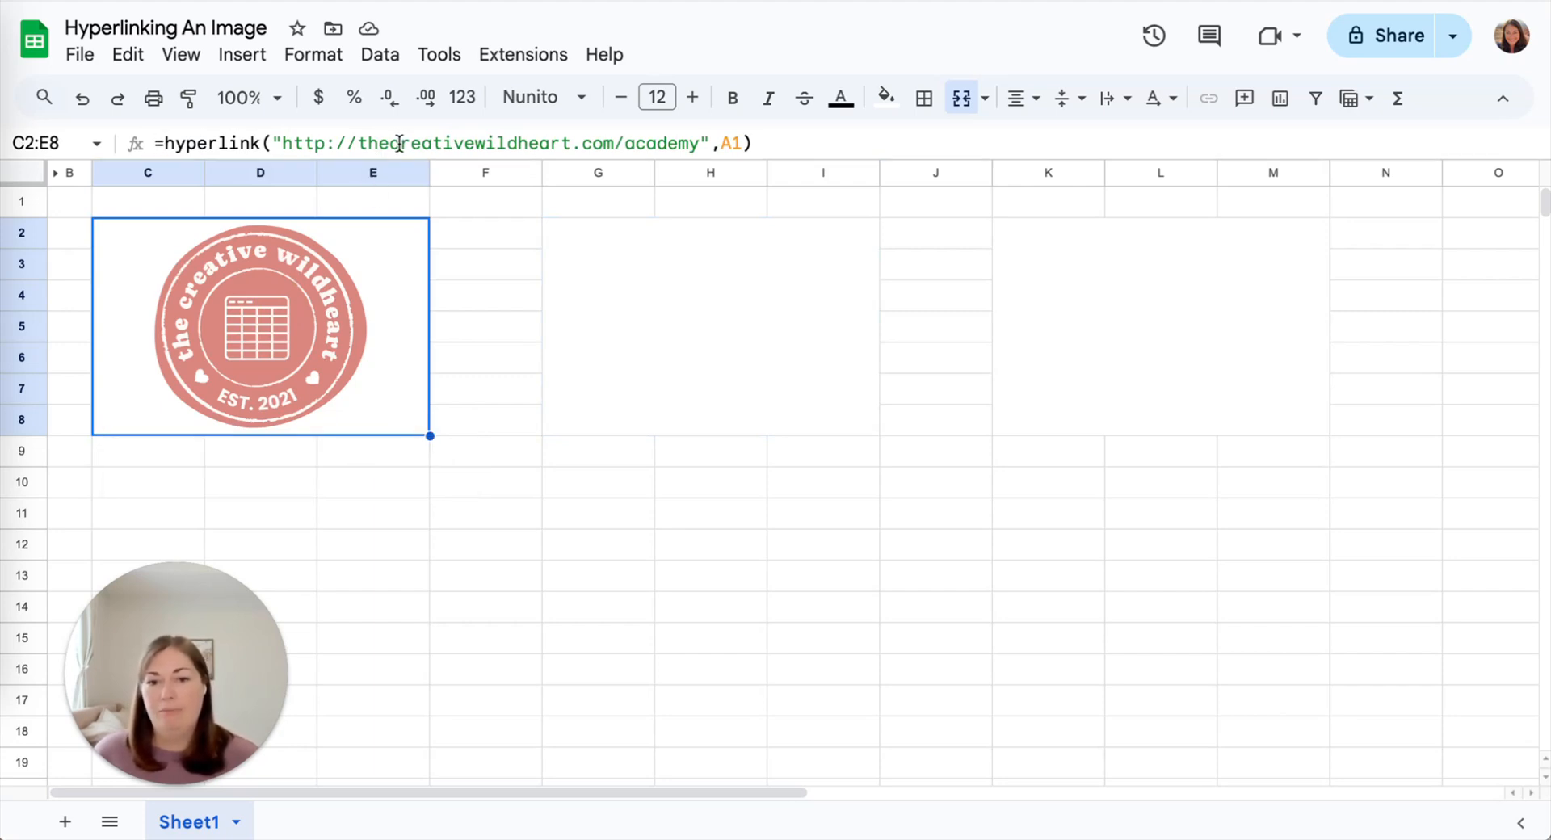
pyautogui.doubleClick(274, 260)
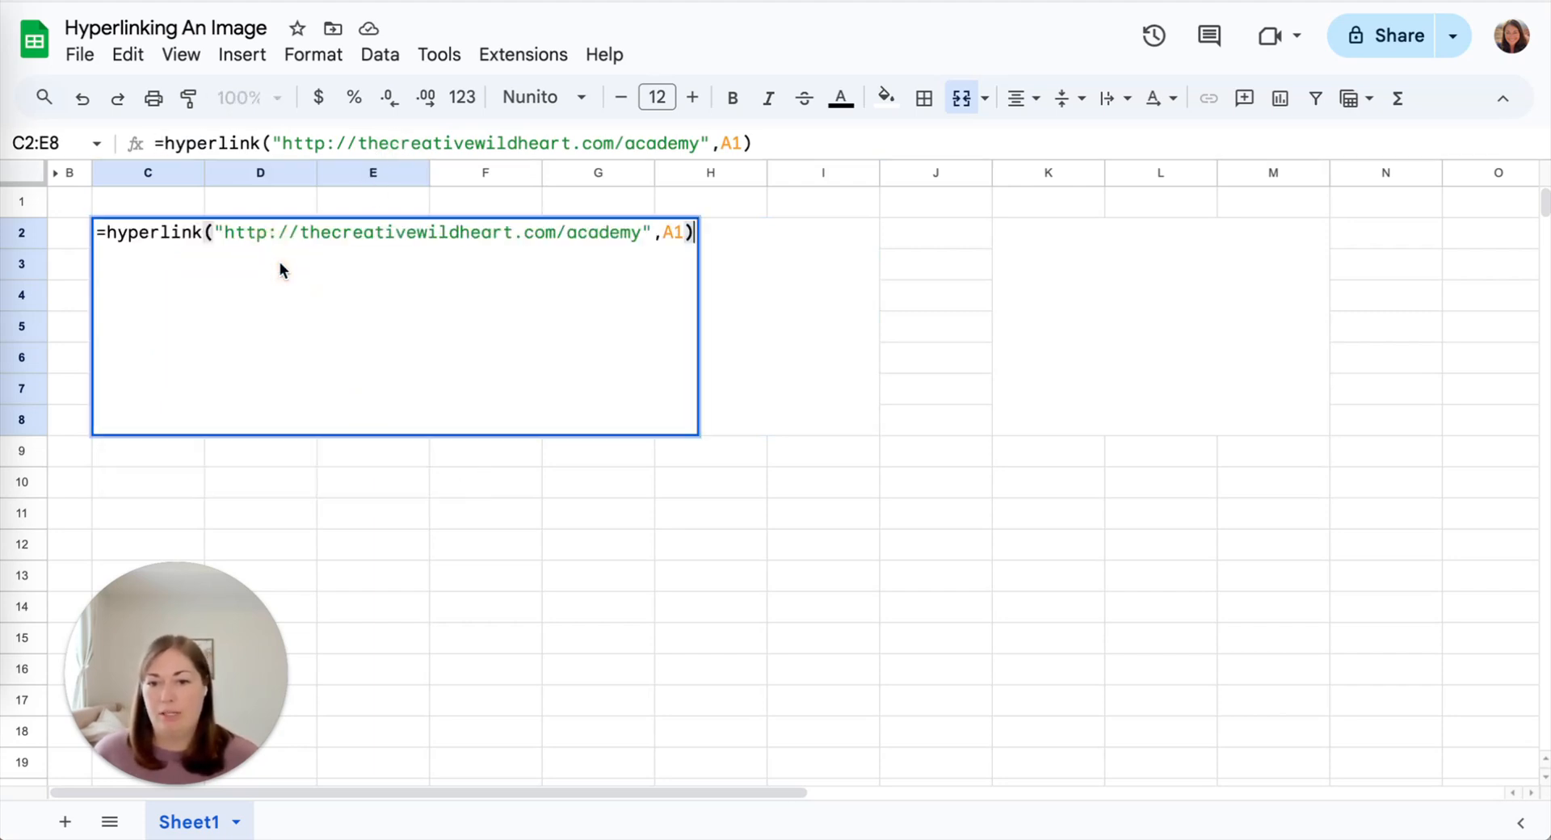
pyautogui.click(669, 234)
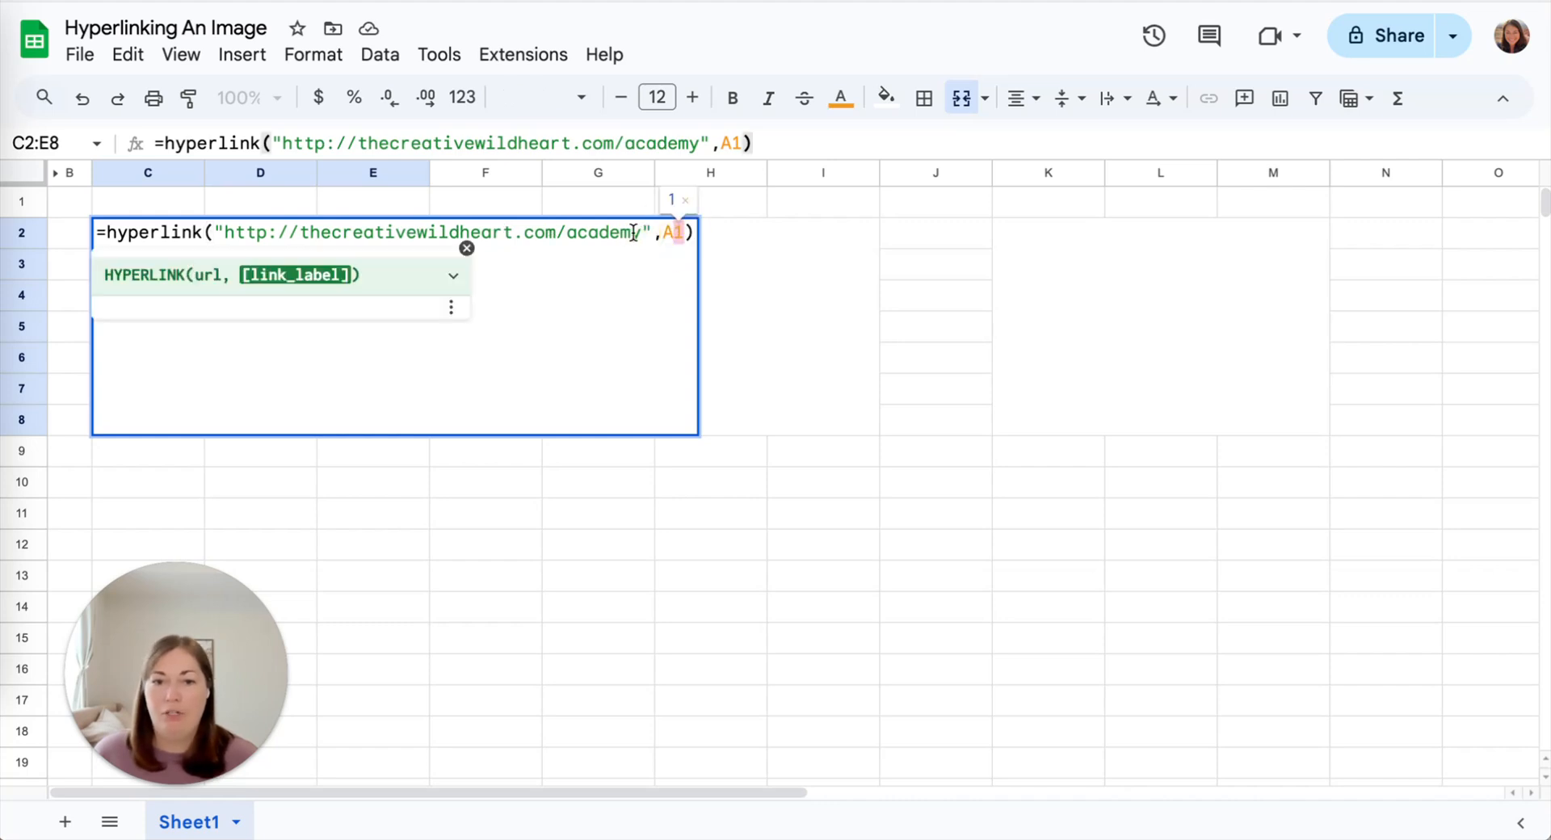
pyautogui.click(634, 234)
pyautogui.moveTo(640, 236); pyautogui.dragTo(565, 234)
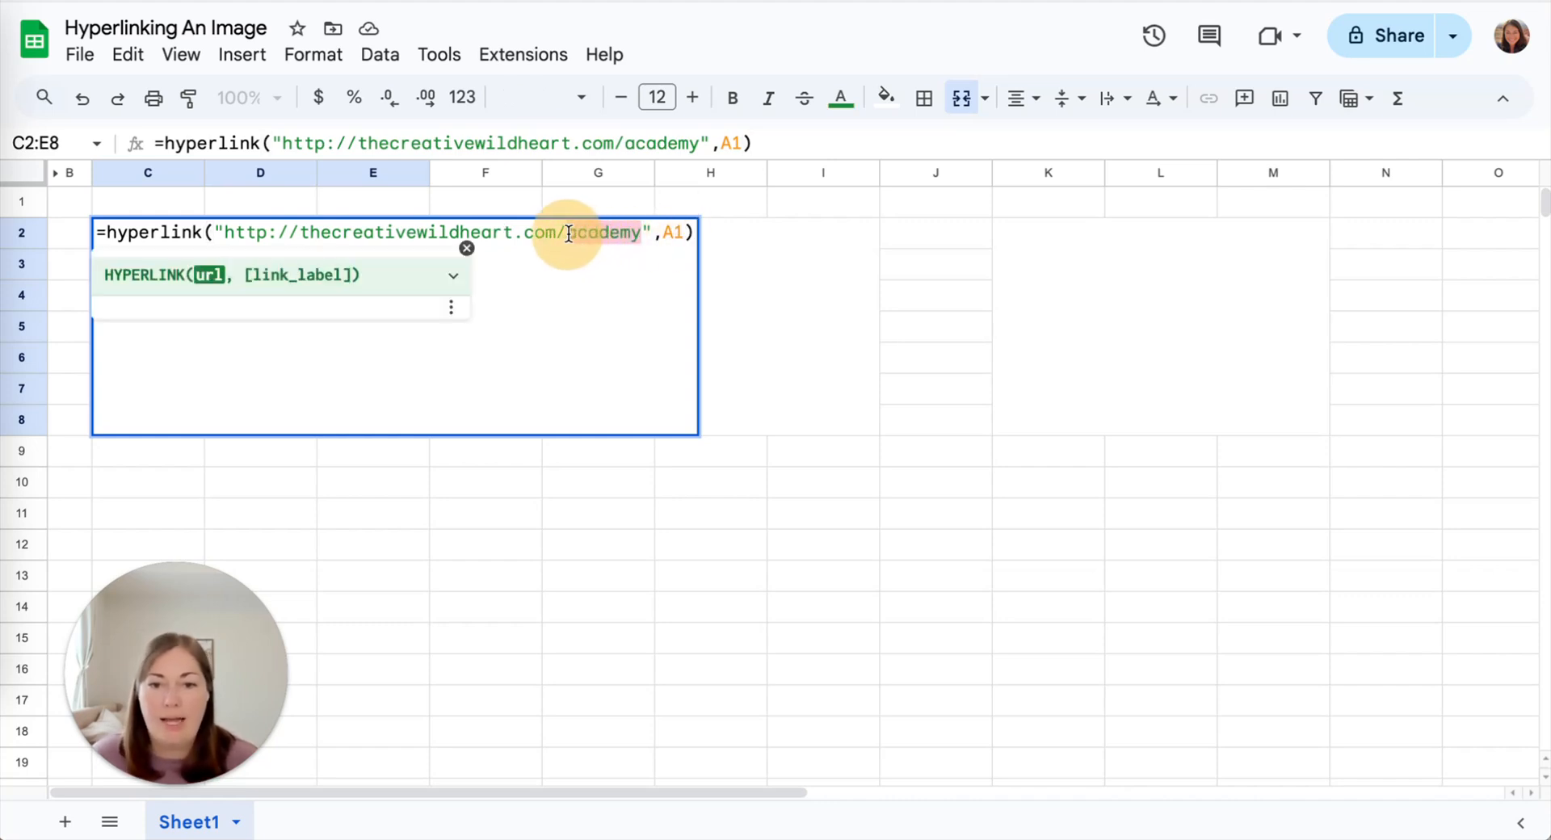
pyautogui.write('facebook')
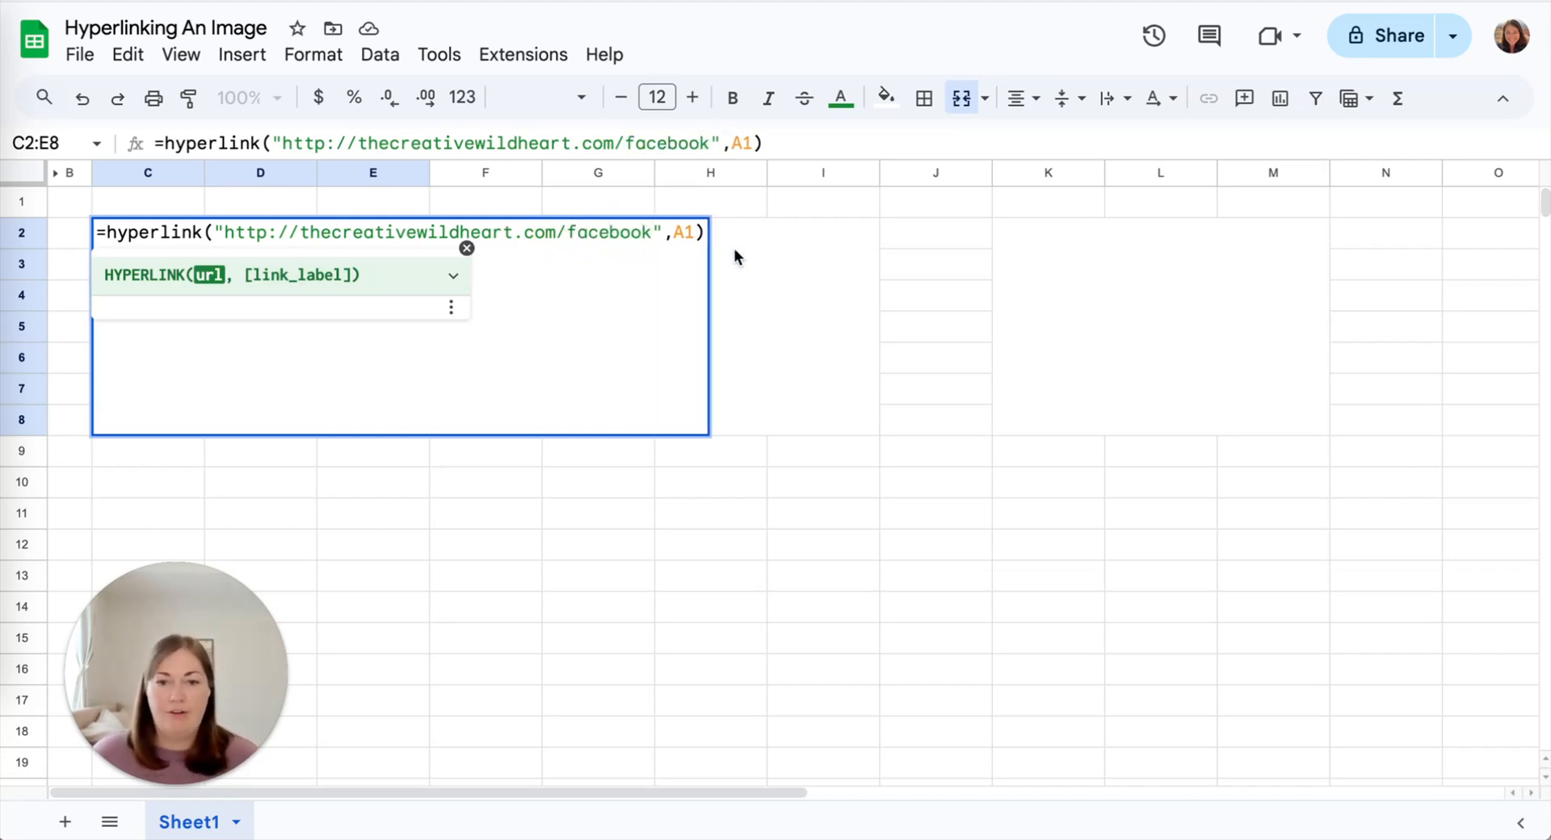
pyautogui.press('Return')
pyautogui.moveTo(243, 319)
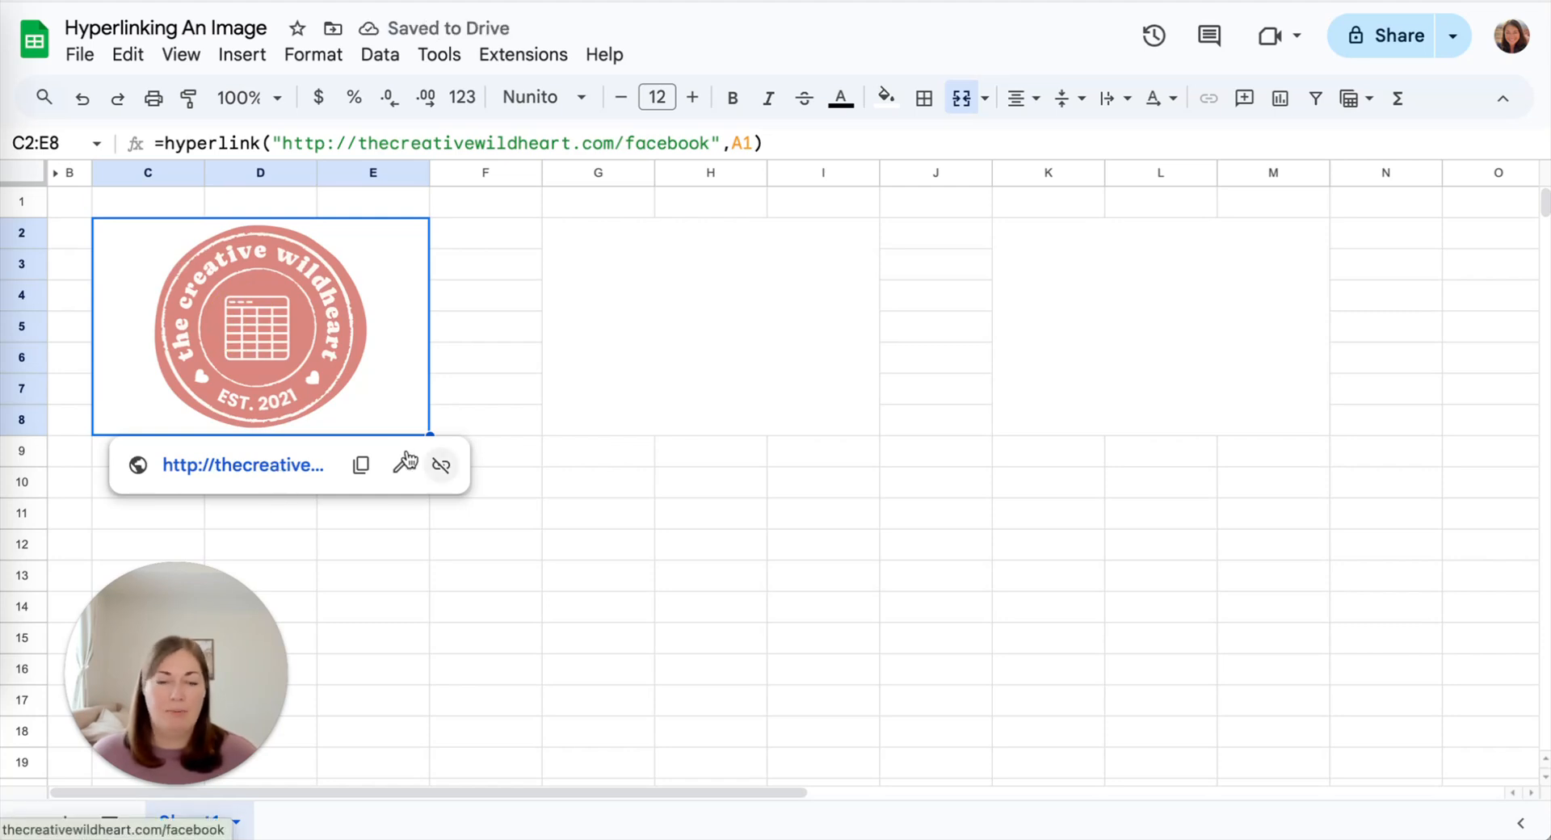
# Step: Switch to The Creative Wildheart website in the browser and copy the image address of its header logo
pyautogui.click(602, 331)
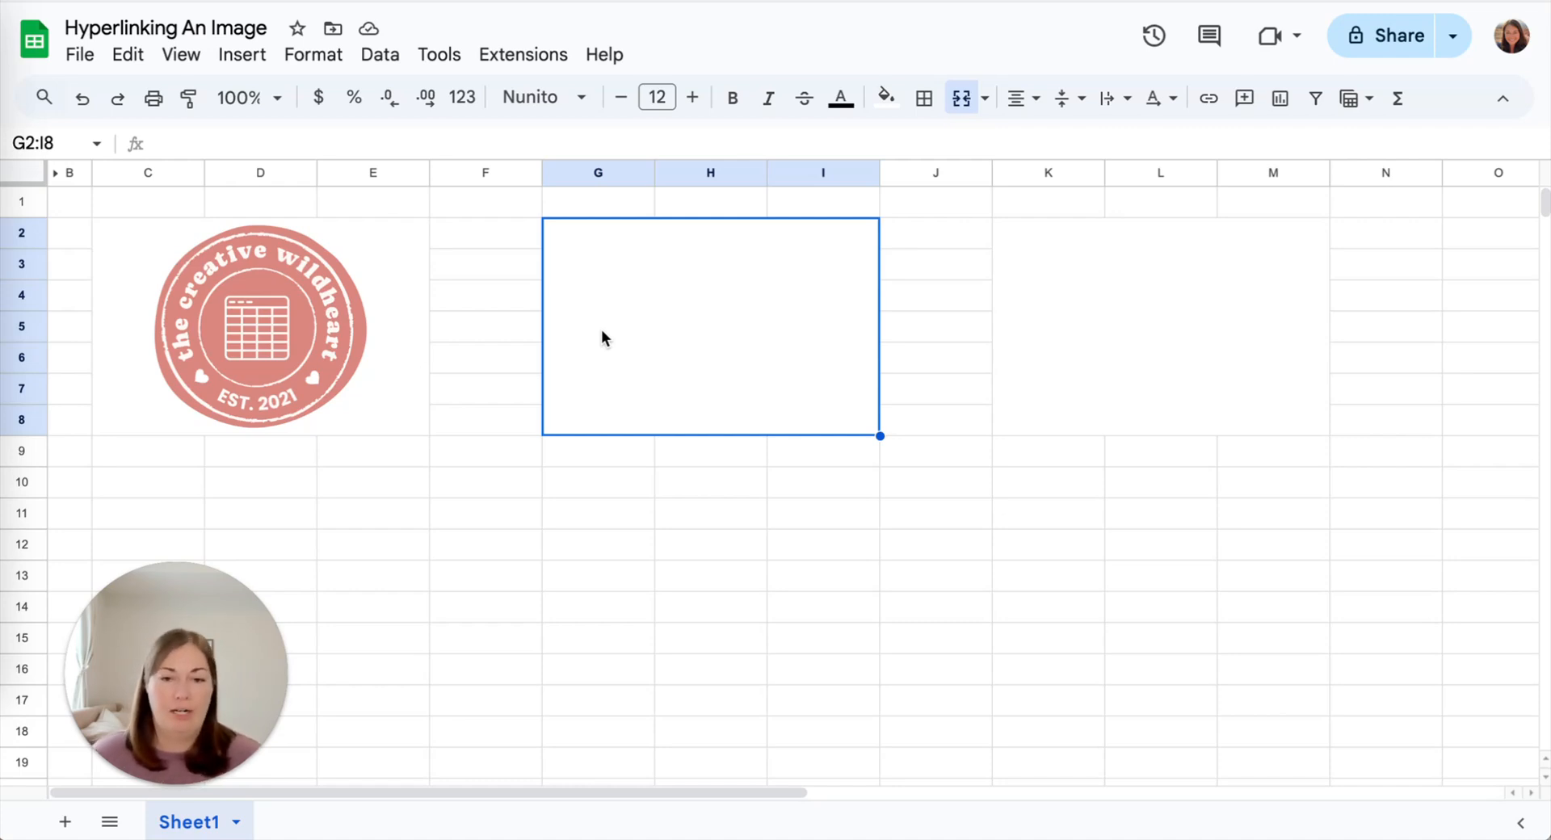
pyautogui.press('Left')
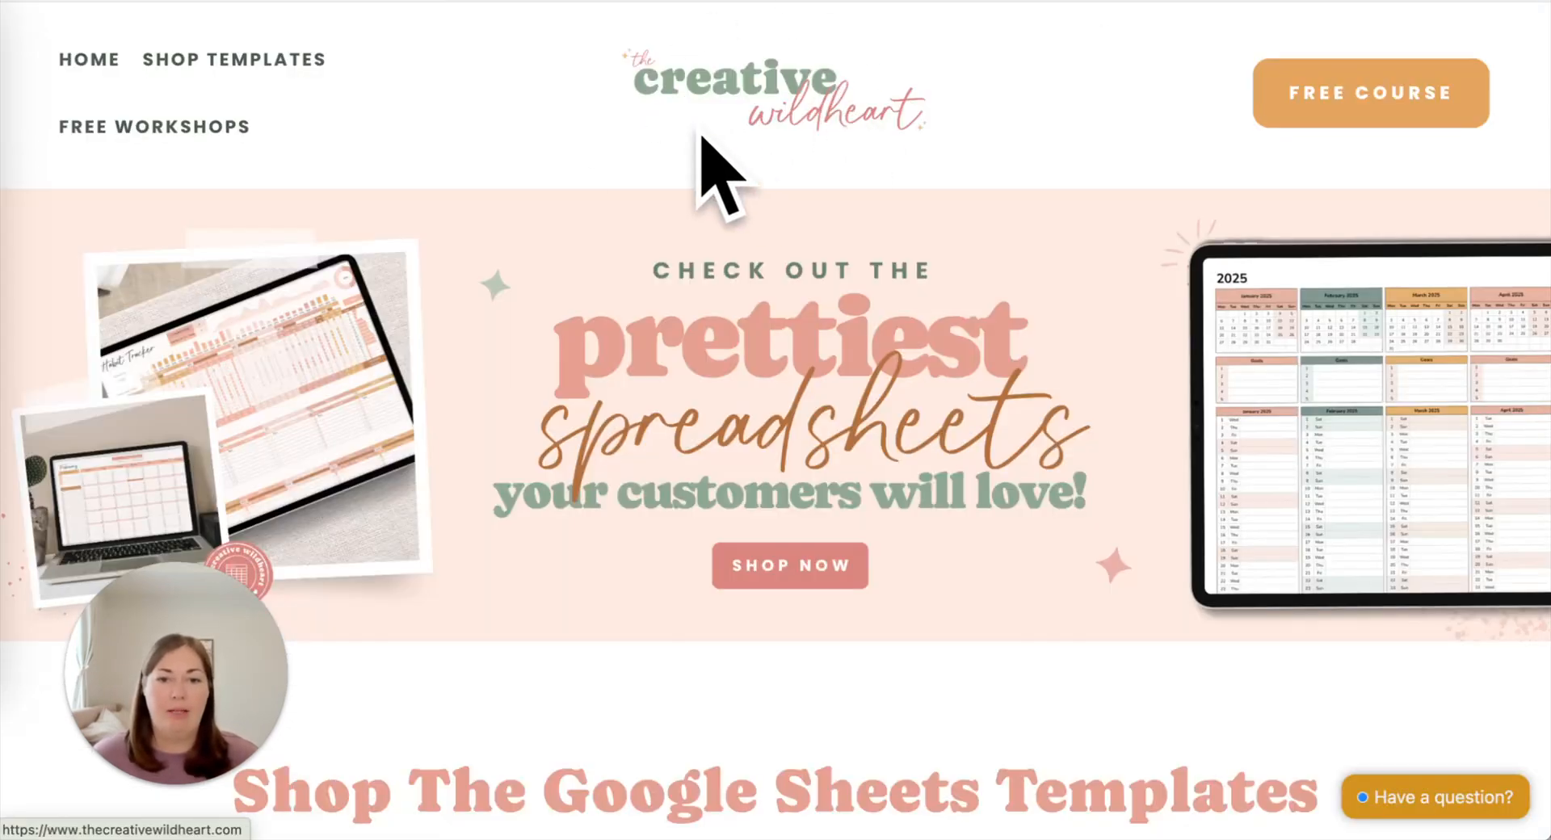
pyautogui.rightClick(761, 91)
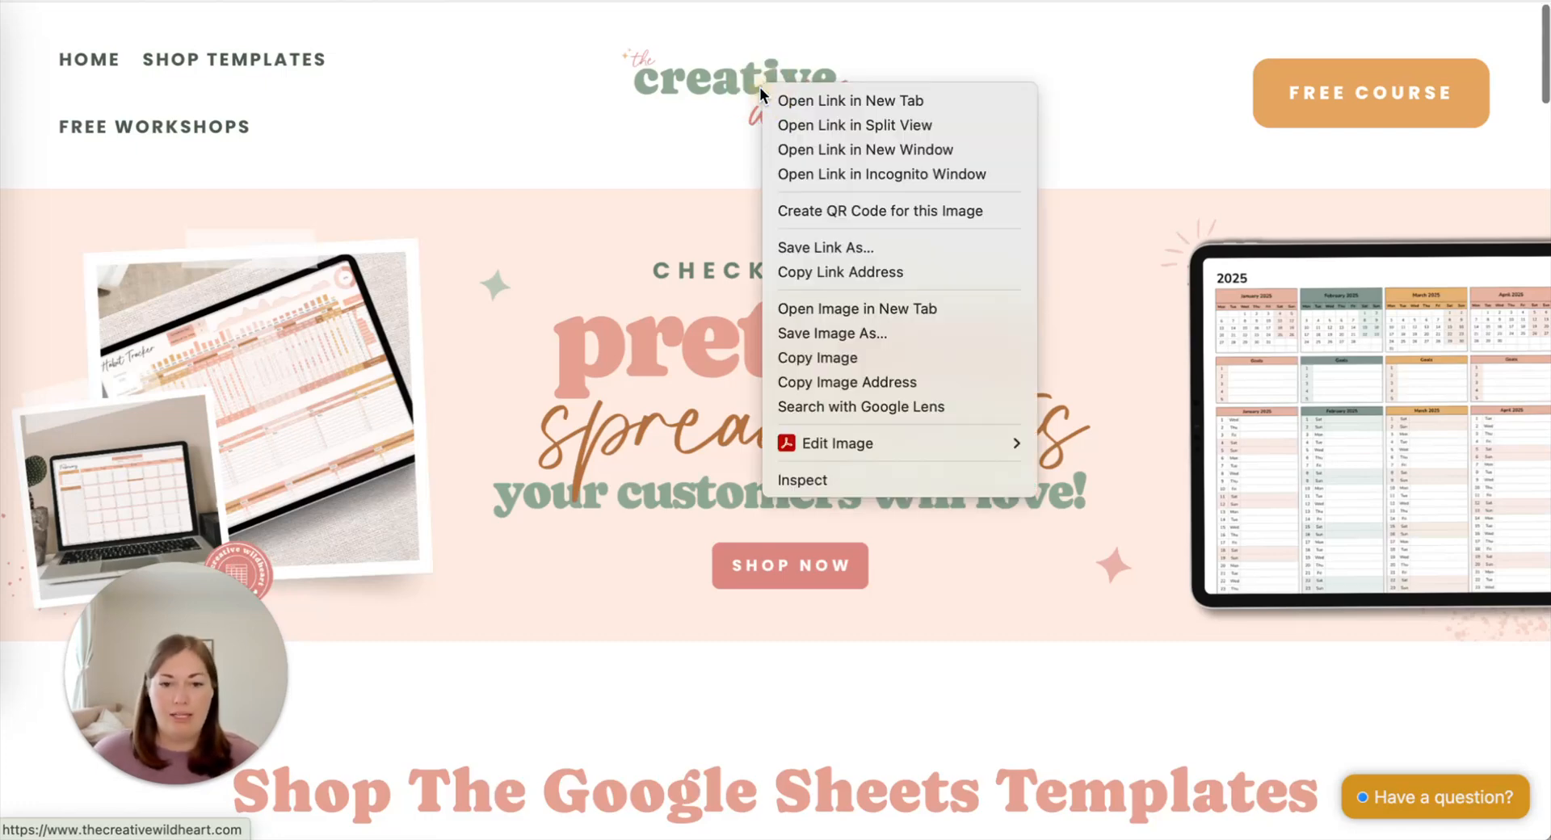
pyautogui.click(851, 384)
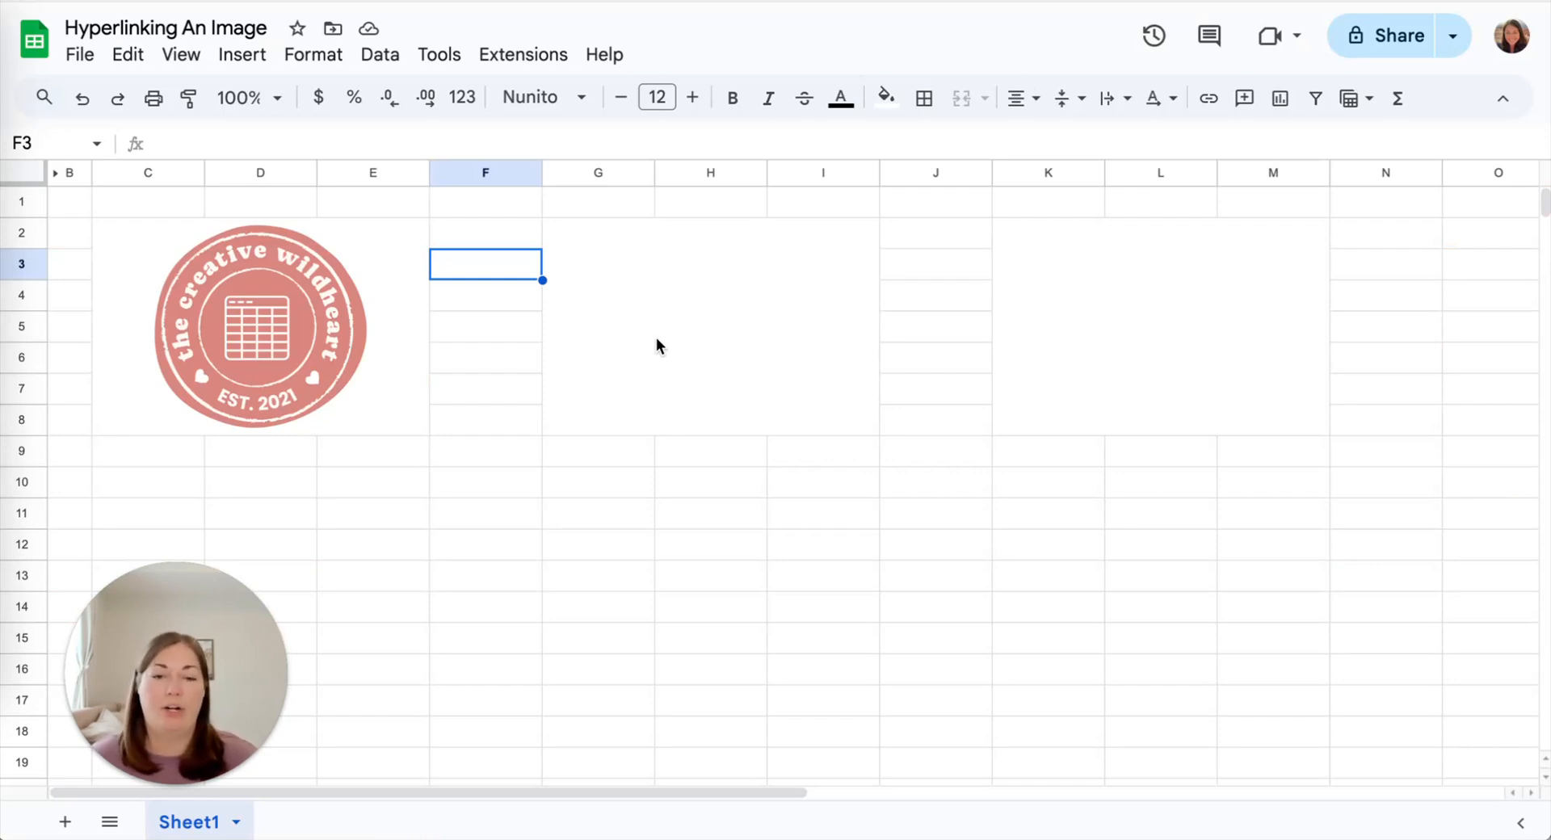
# Step: Start a HYPERLINK formula in the merged cell G2:I8 of the spreadsheet
pyautogui.click(688, 266)
pyautogui.doubleClick(688, 267)
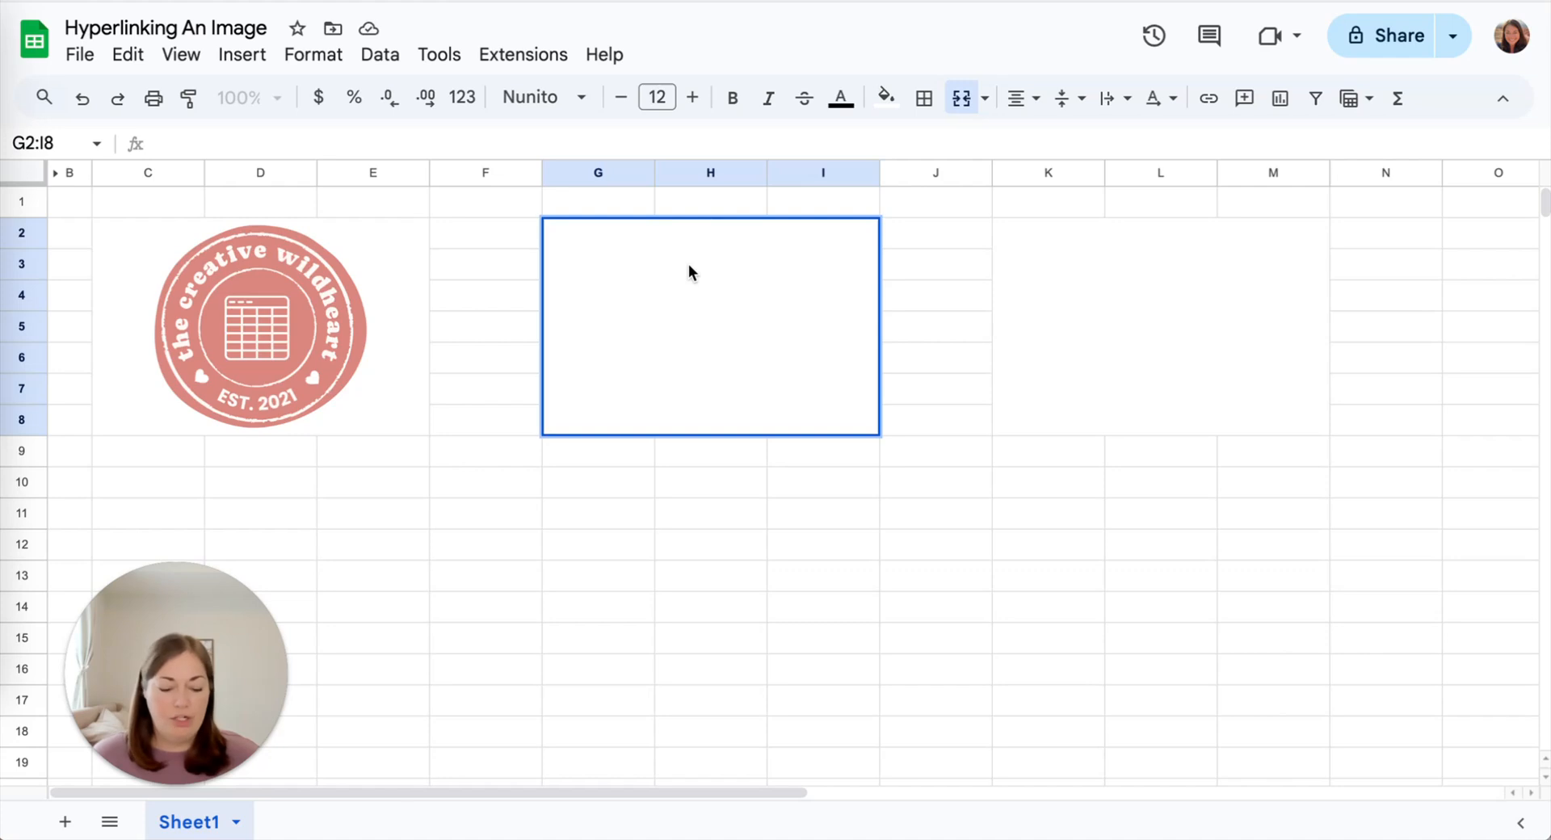
pyautogui.write('=')
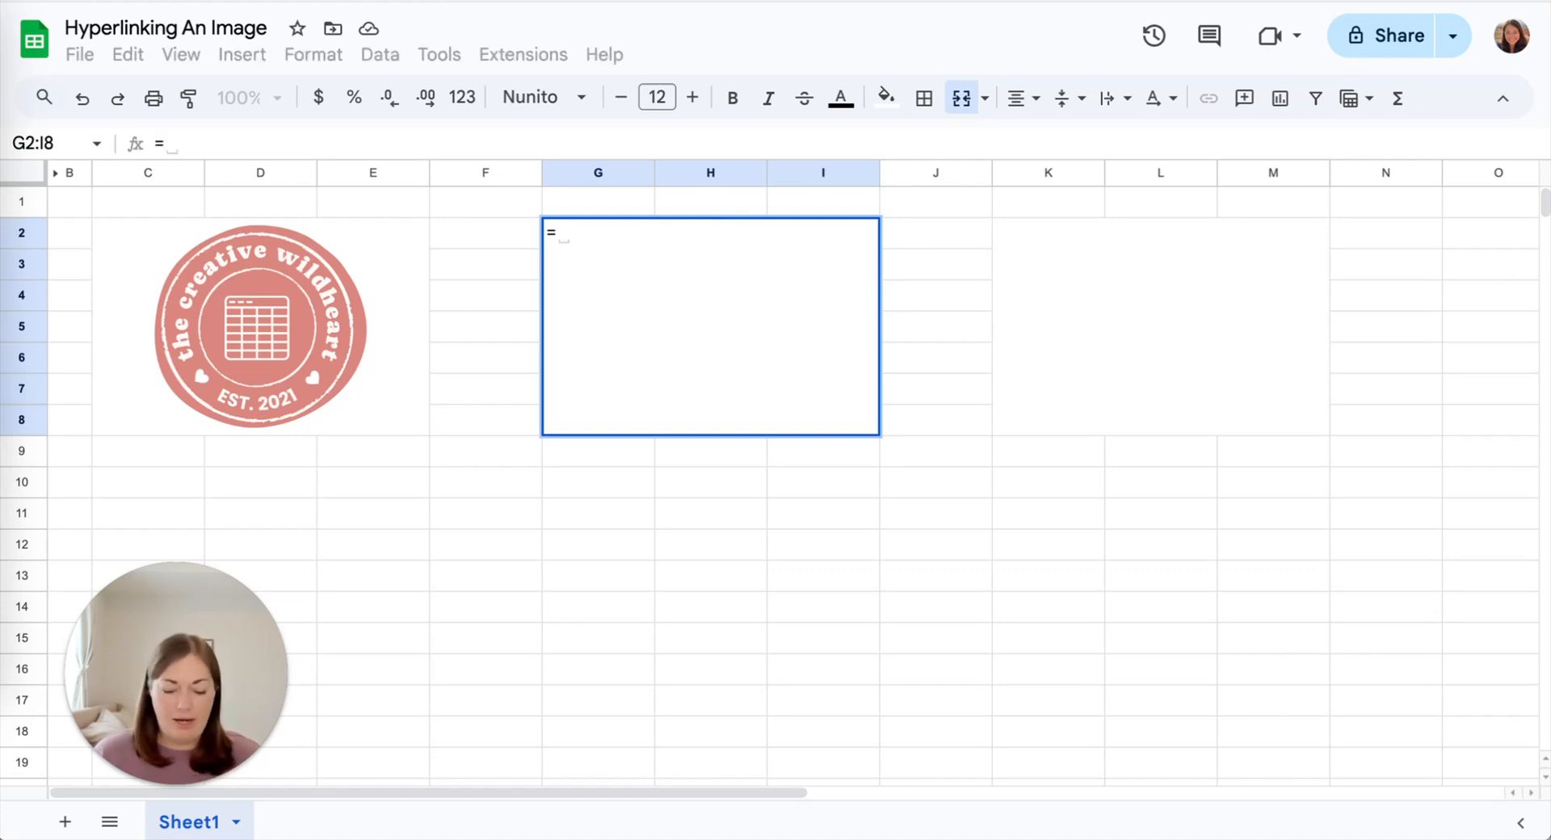
pyautogui.write('hyperlink')
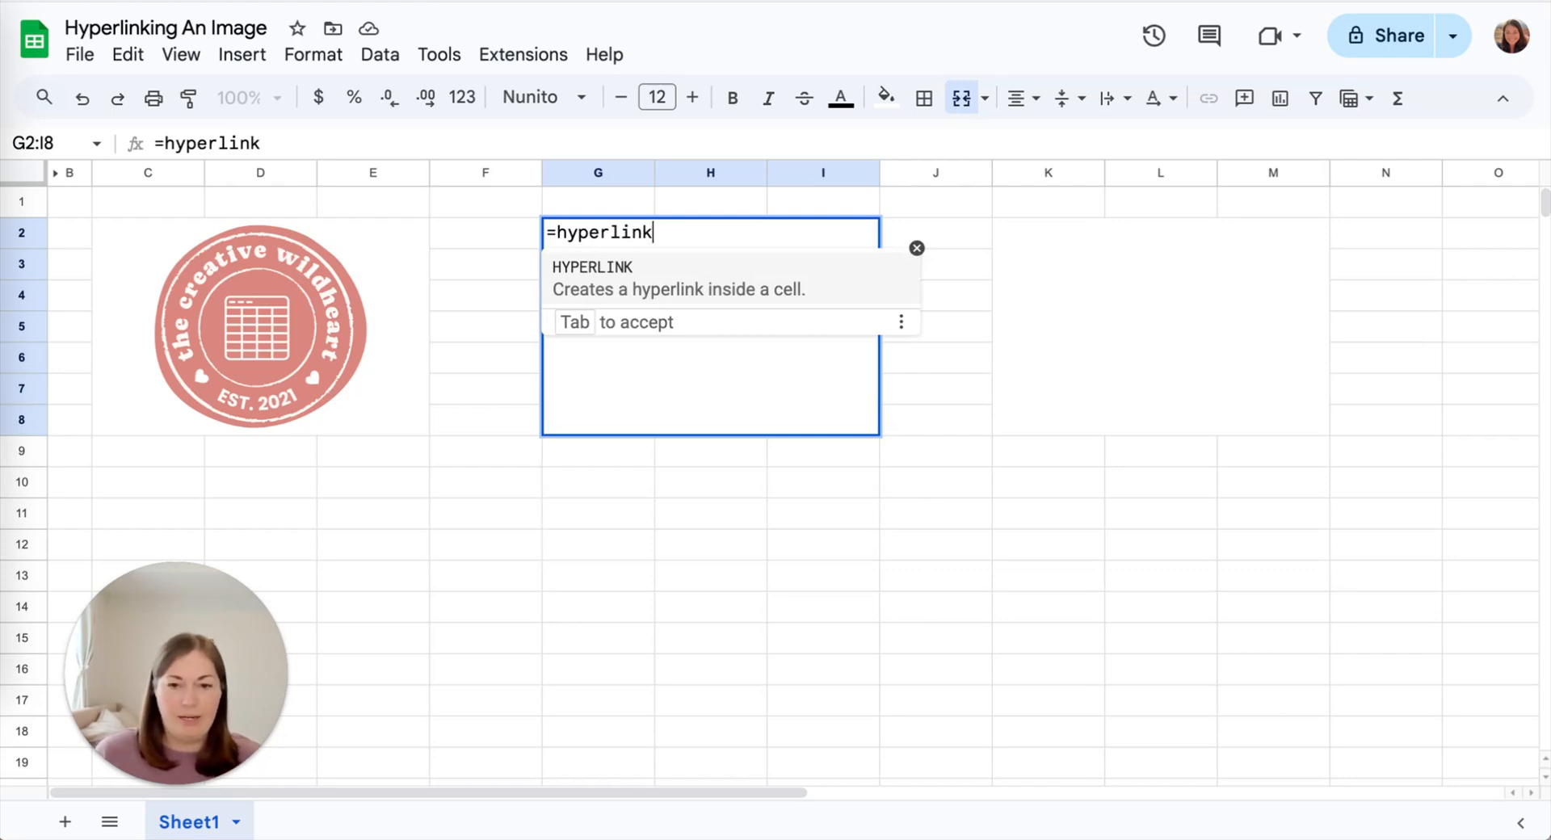
pyautogui.click(612, 272)
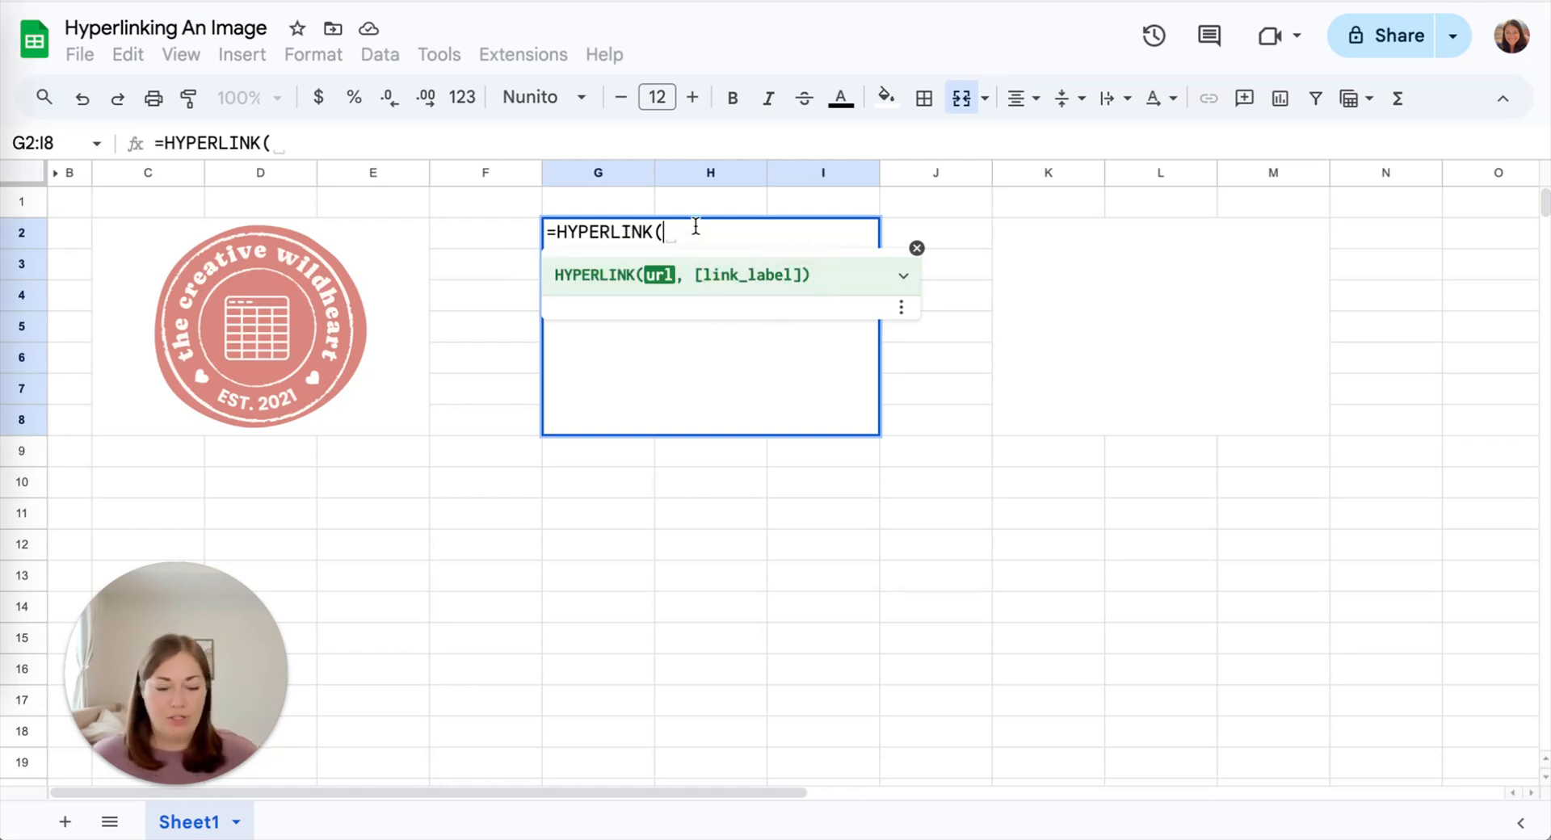
pyautogui.write('"')
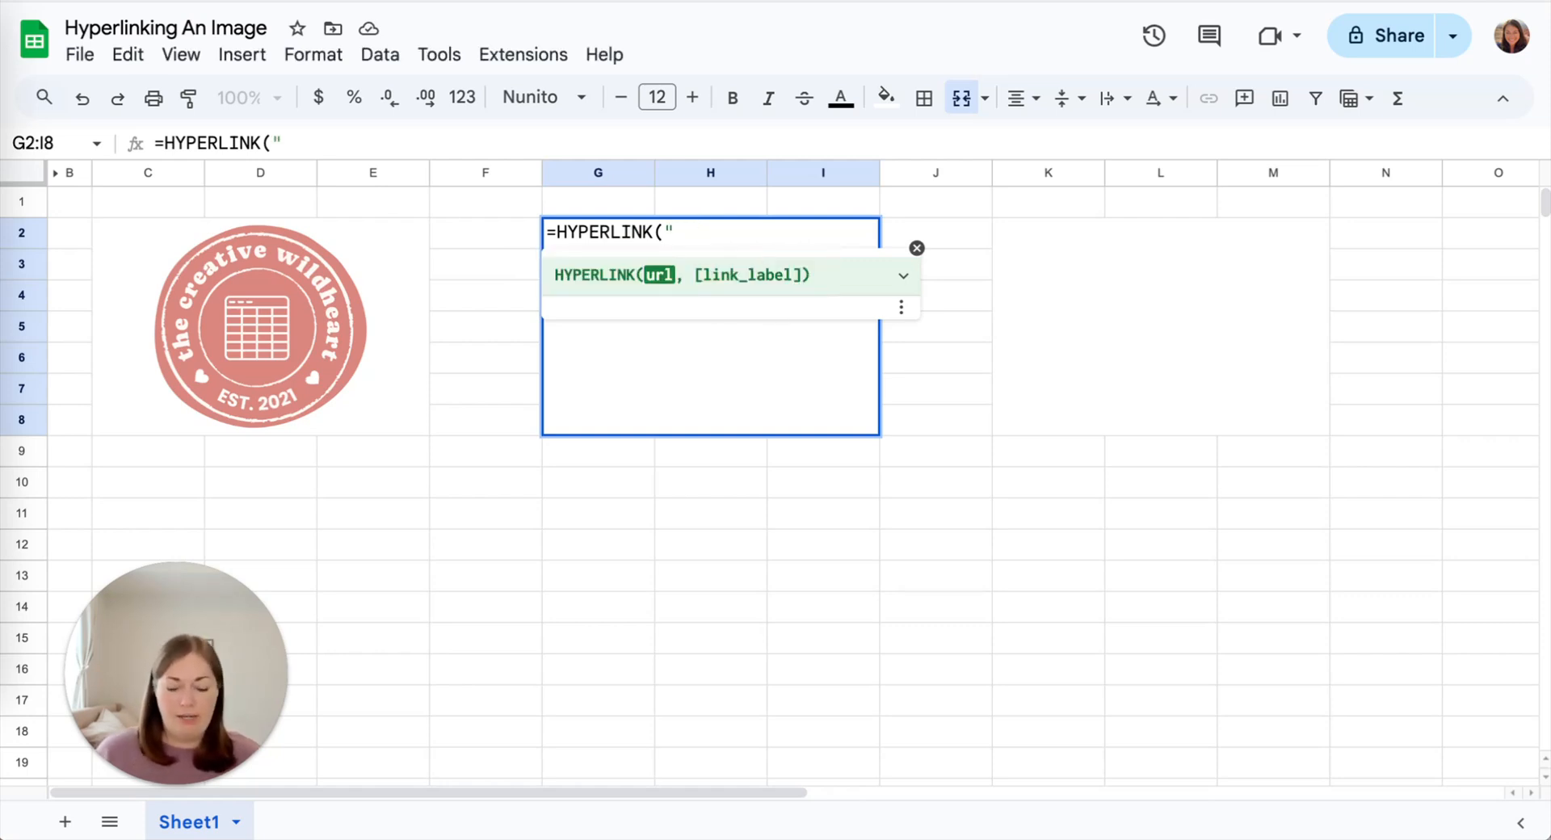
pyautogui.write('htpp')
pyautogui.press('BackSpace')
pyautogui.press('BackSpace')
pyautogui.write('t')
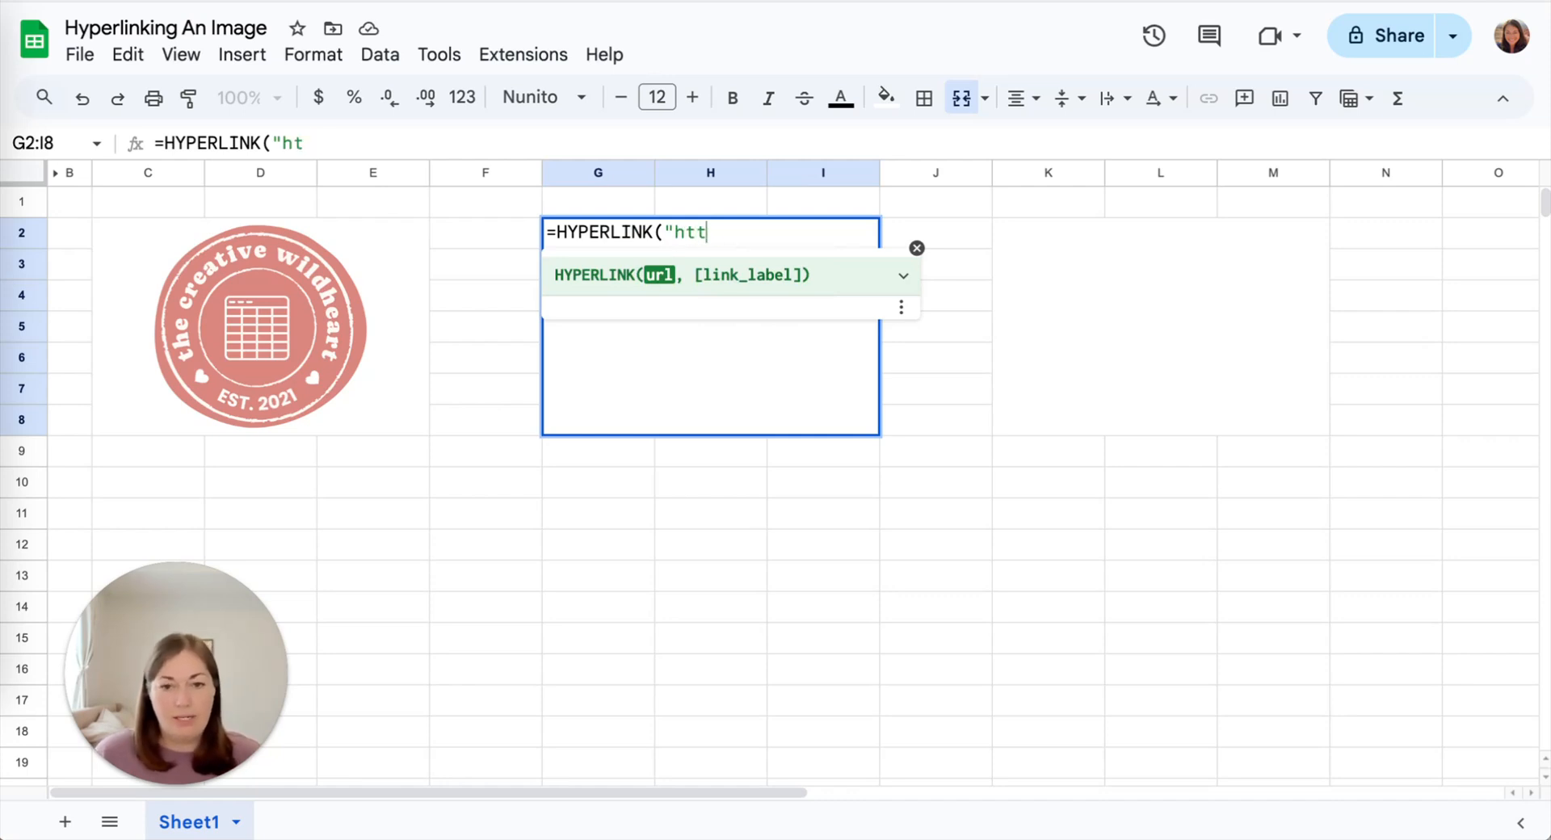
pyautogui.write('ps:')
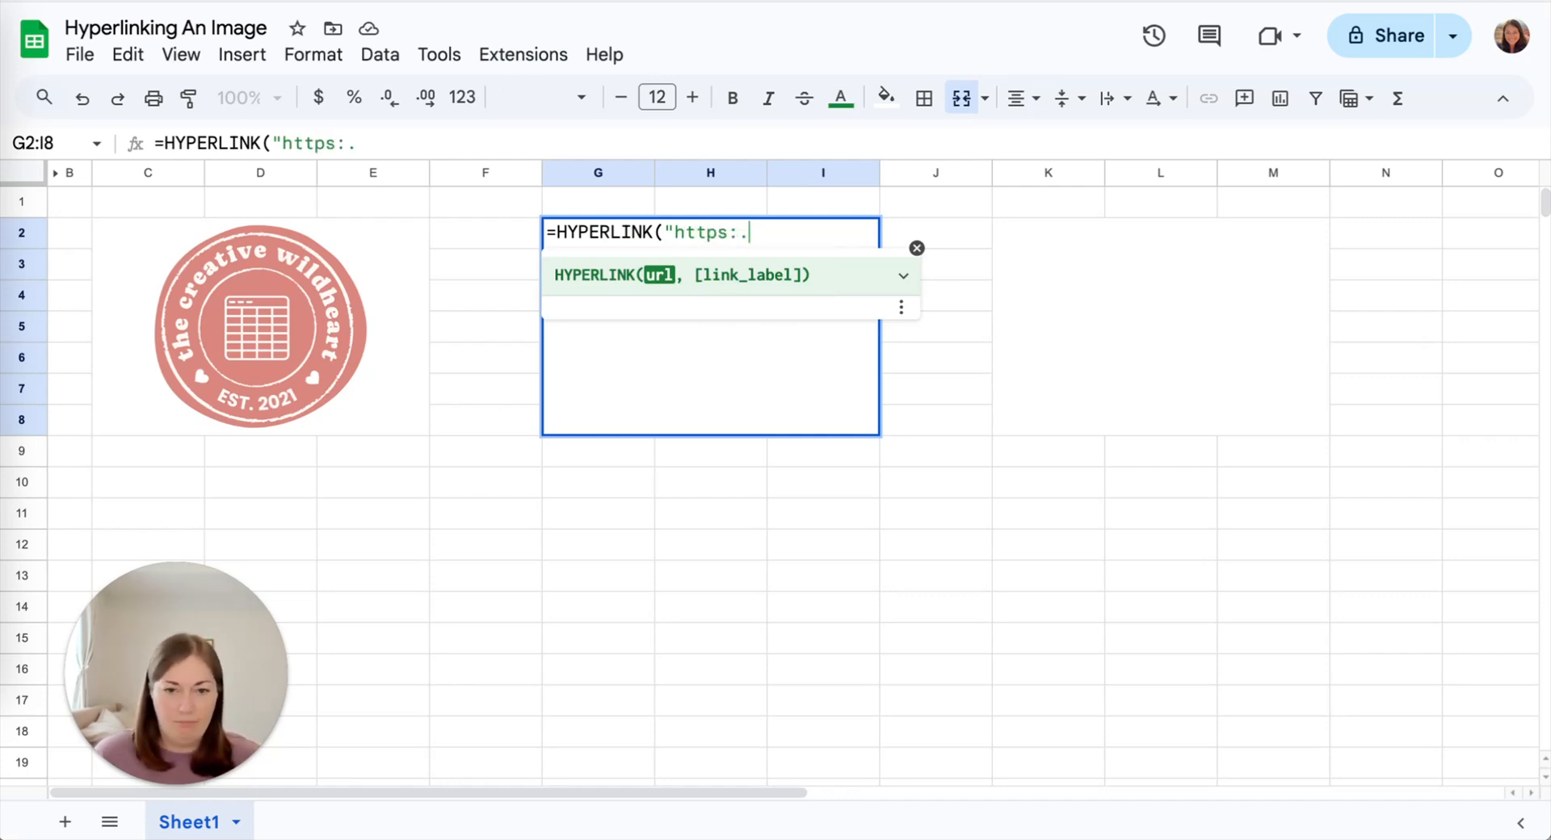
pyautogui.write('//thecreativewildheart.com')
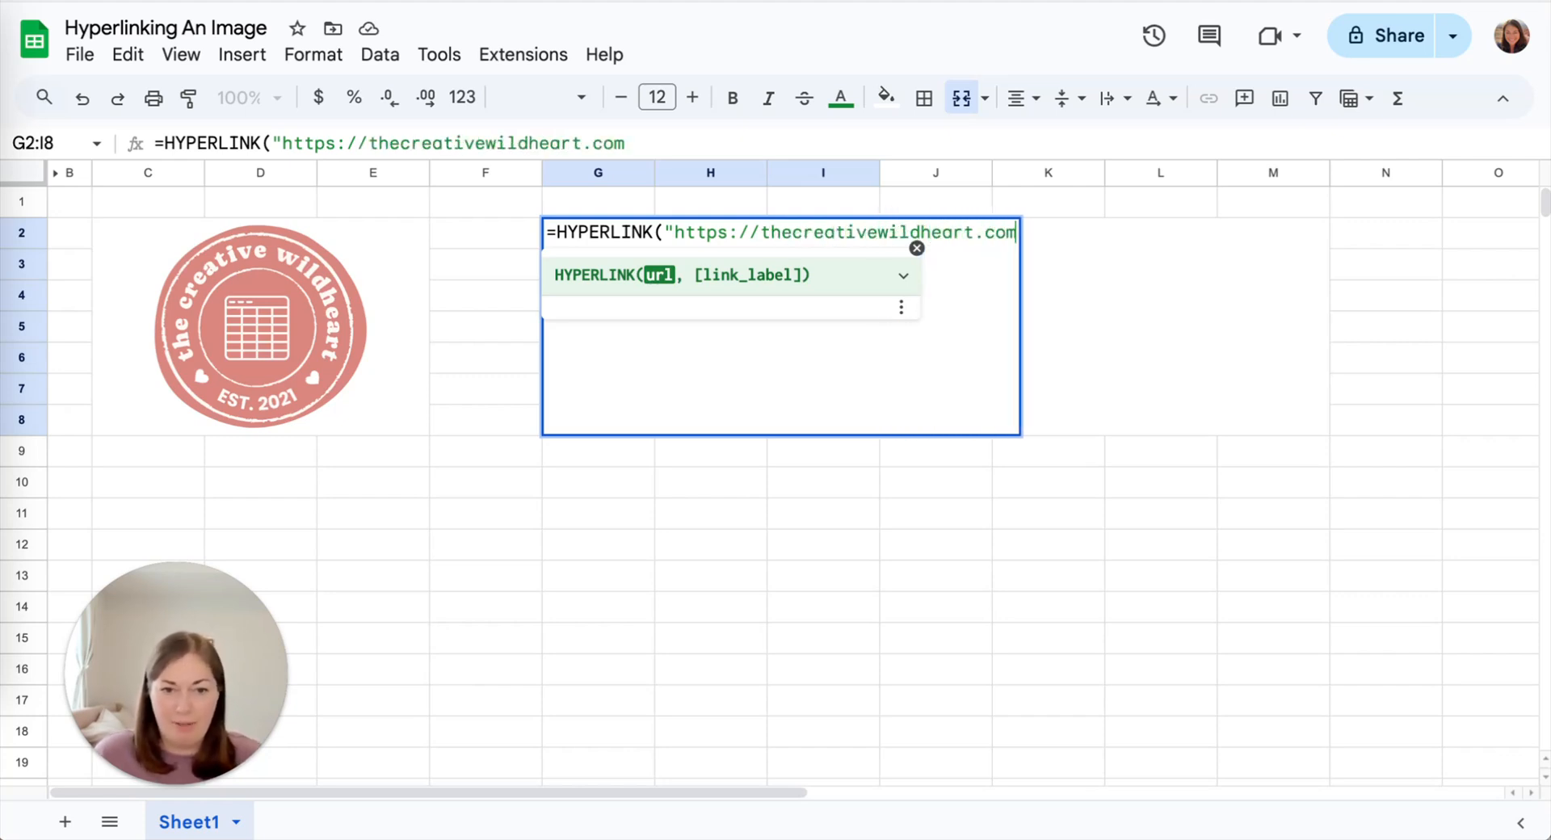
pyautogui.write('/faceb')
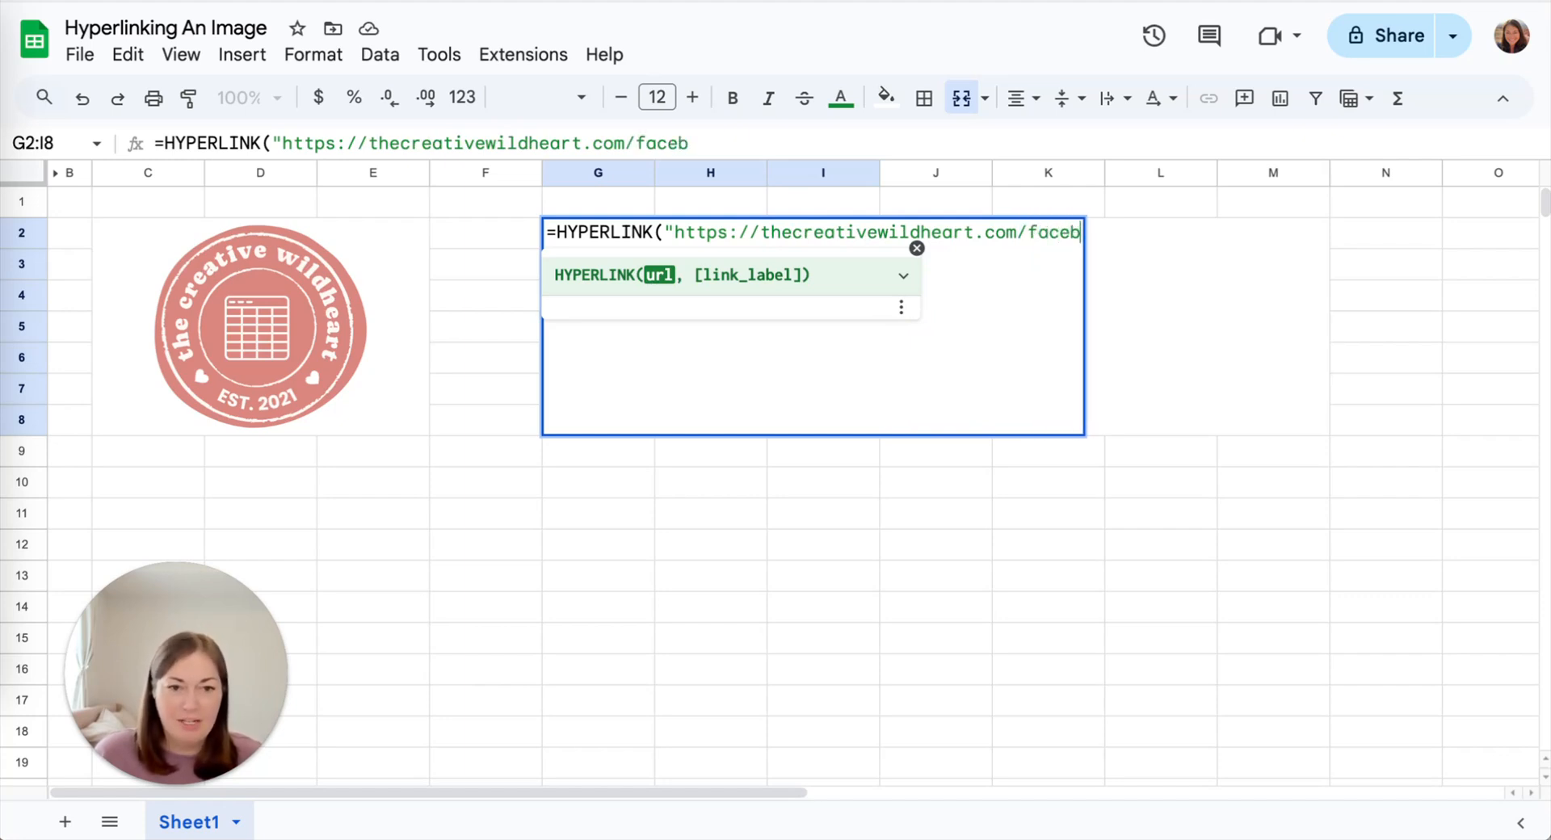
pyautogui.write('ook"')
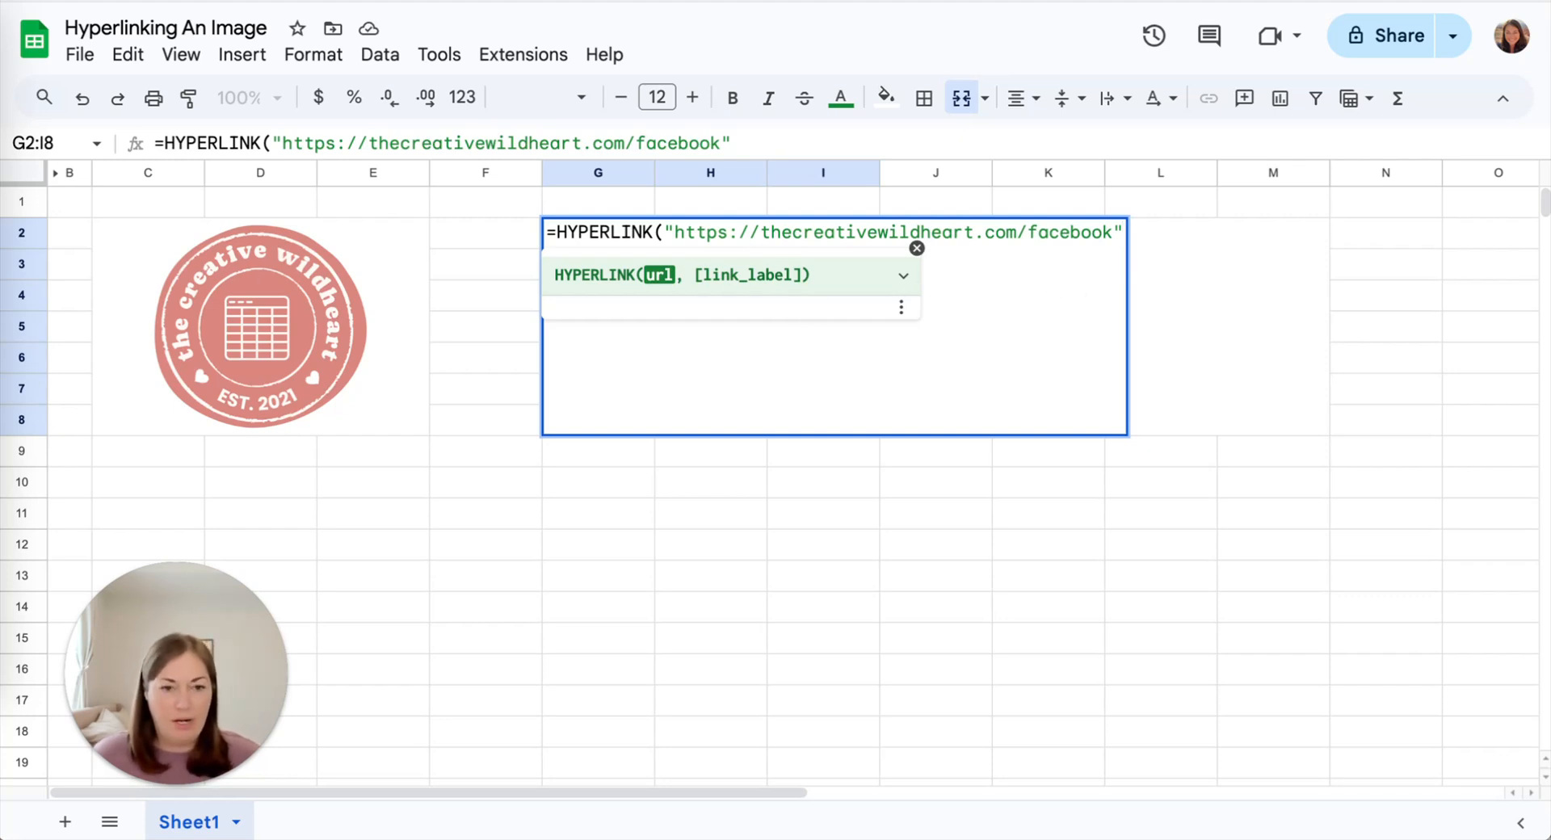
pyautogui.write(',')
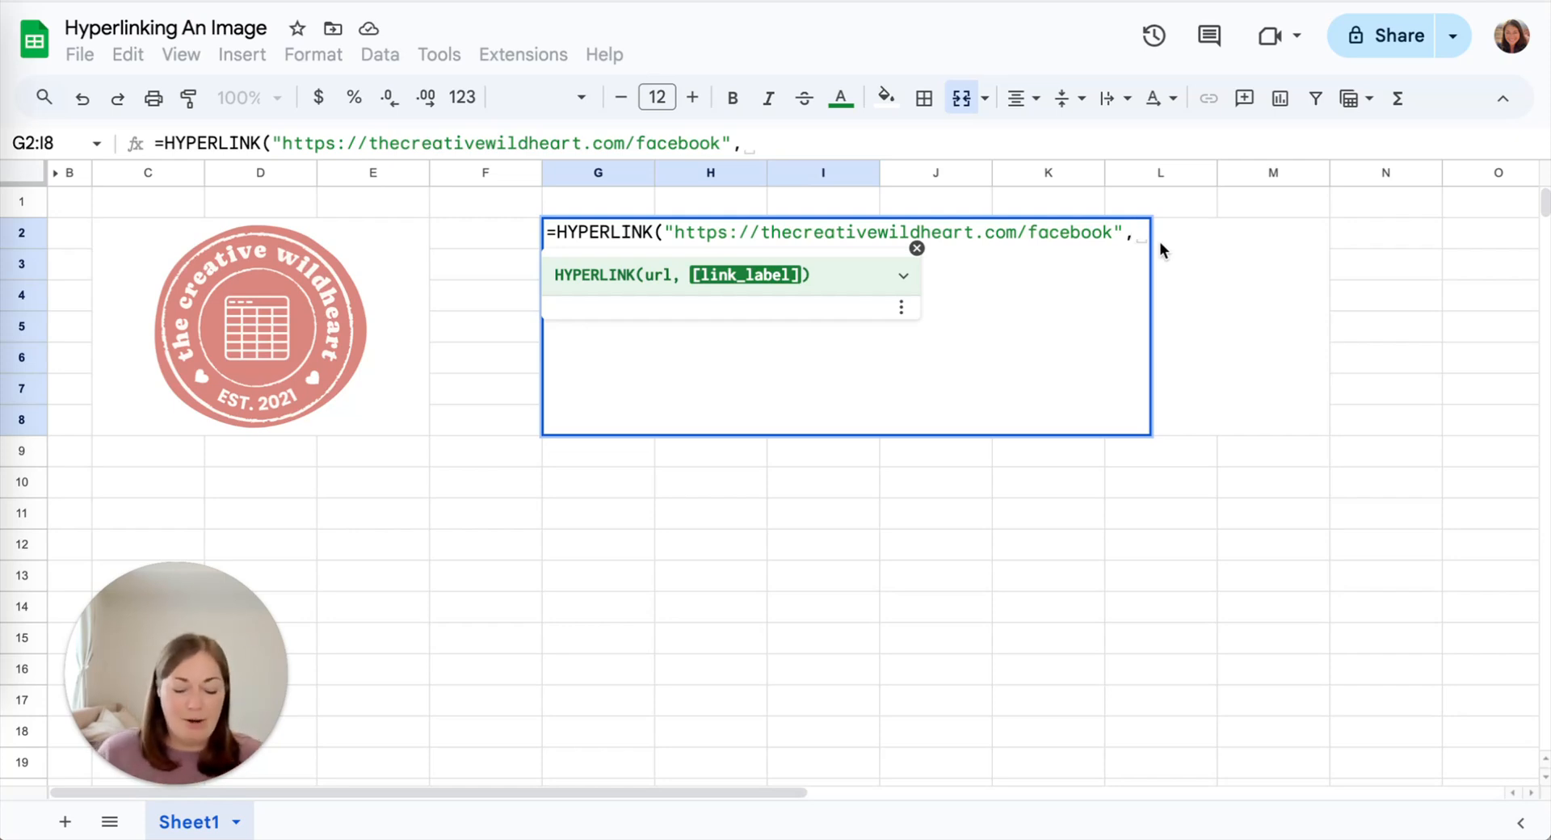
# Step: Use an IMAGE function with the copied logo address in quotation marks as the link label and complete the formula
pyautogui.write('IMAGE')
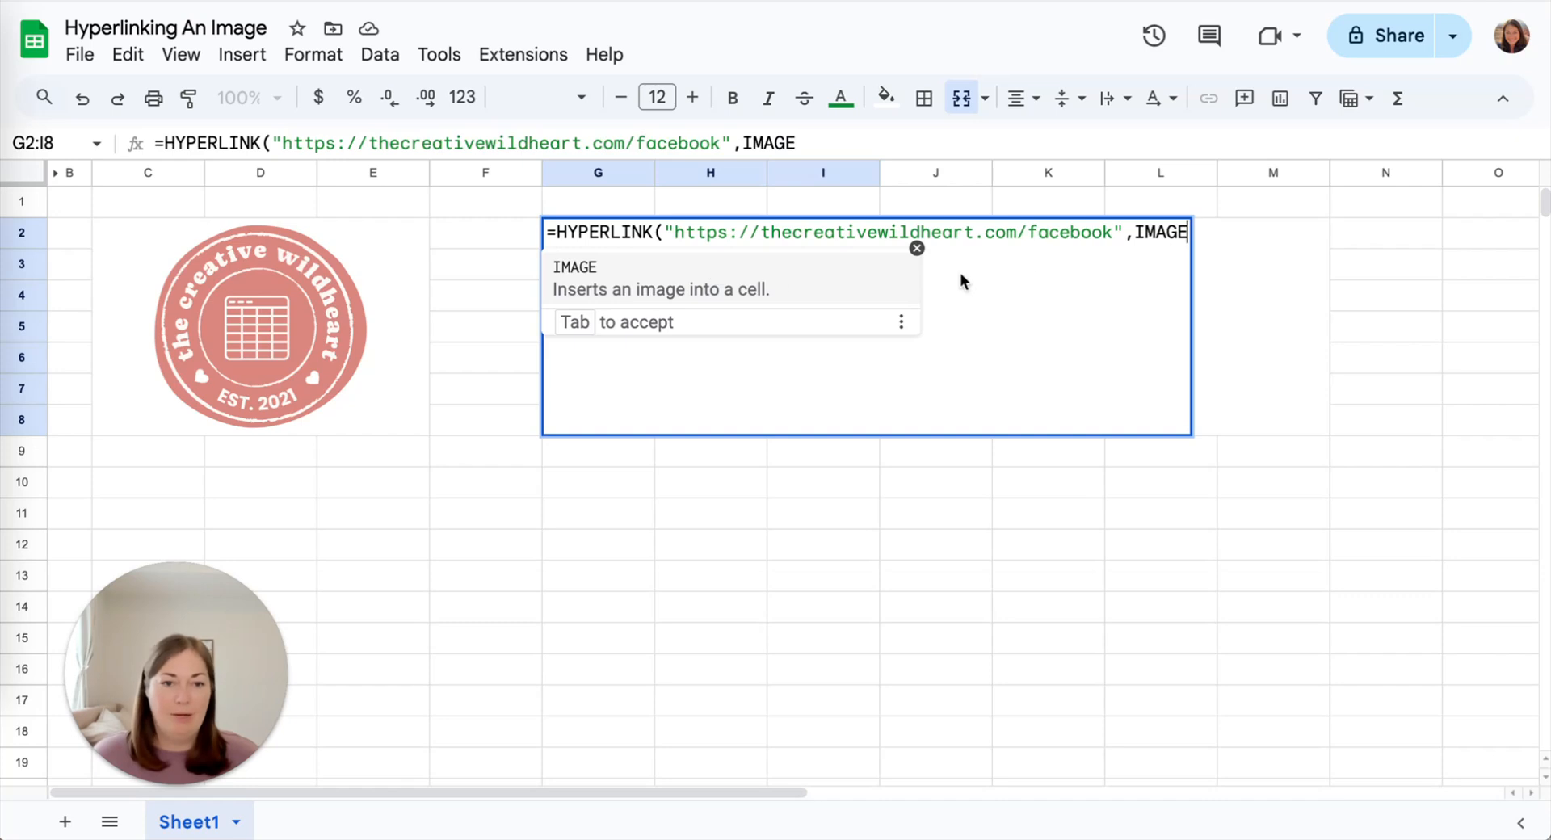
pyautogui.write('(')
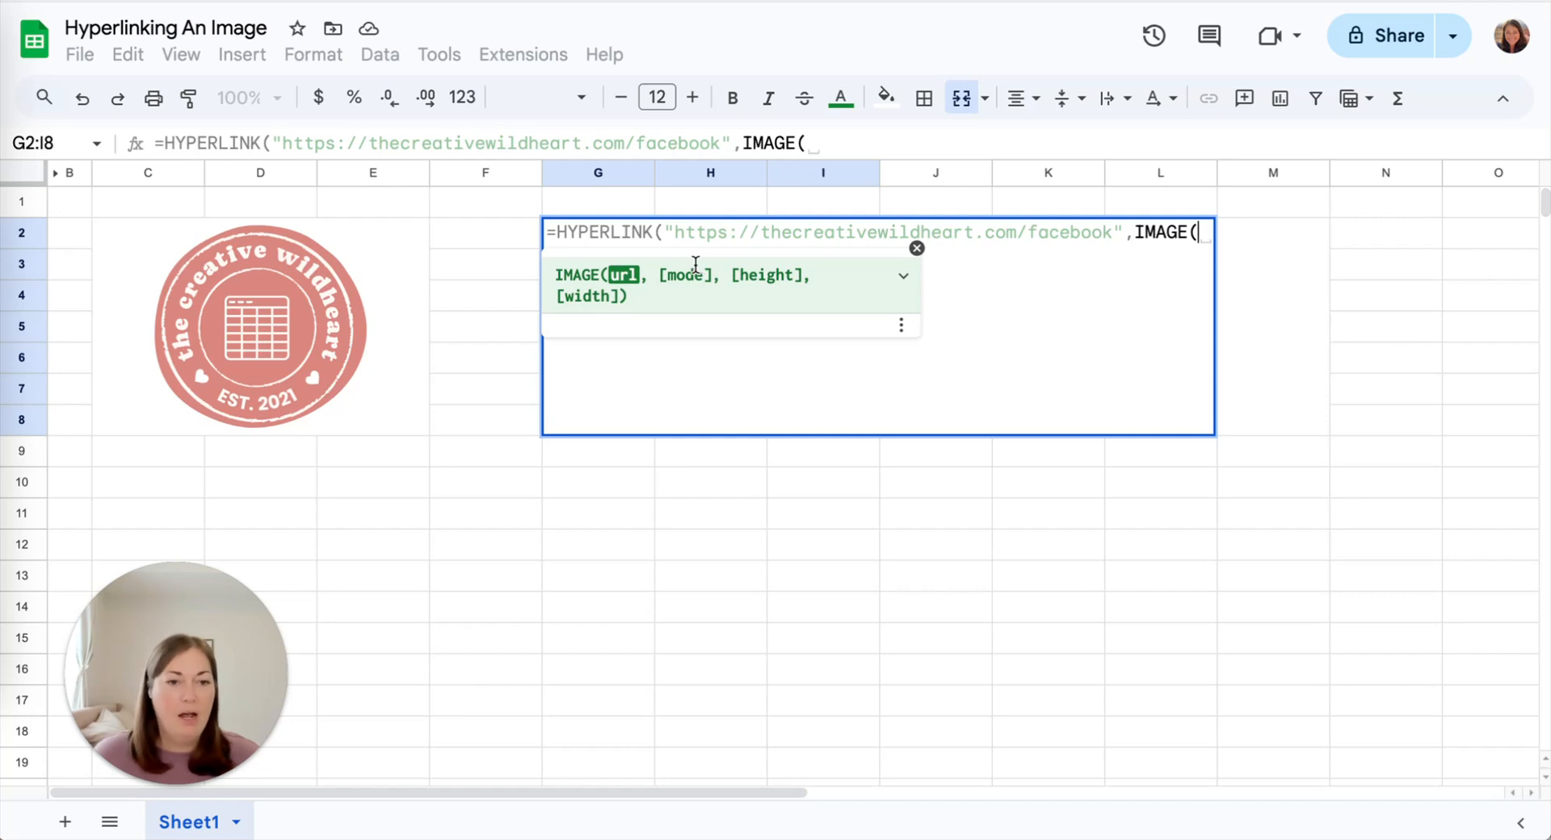
pyautogui.write('"')
pyautogui.hotkey('ctrl', 'v')
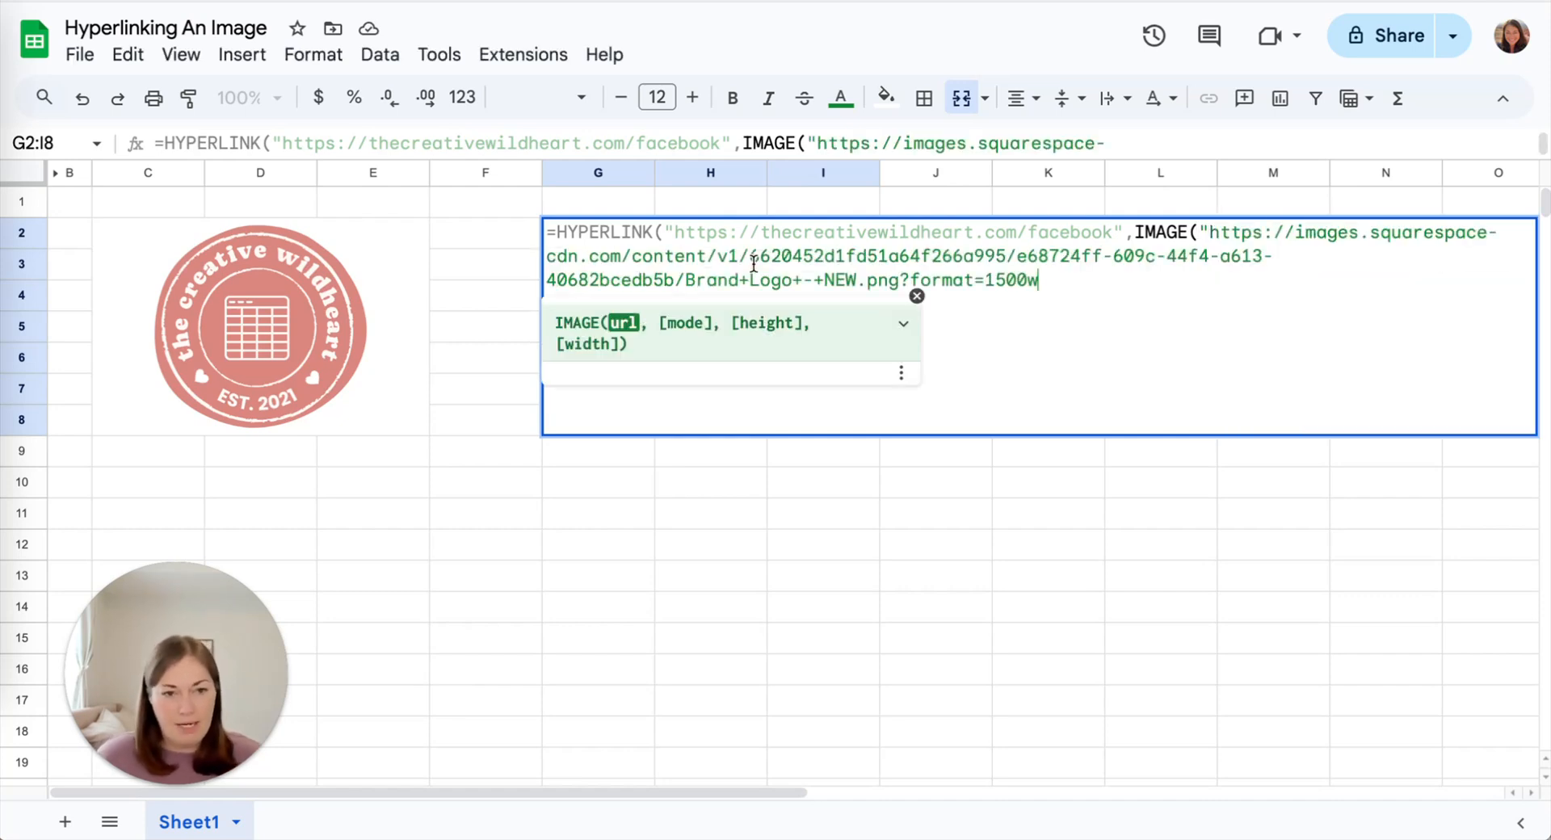
pyautogui.write('"')
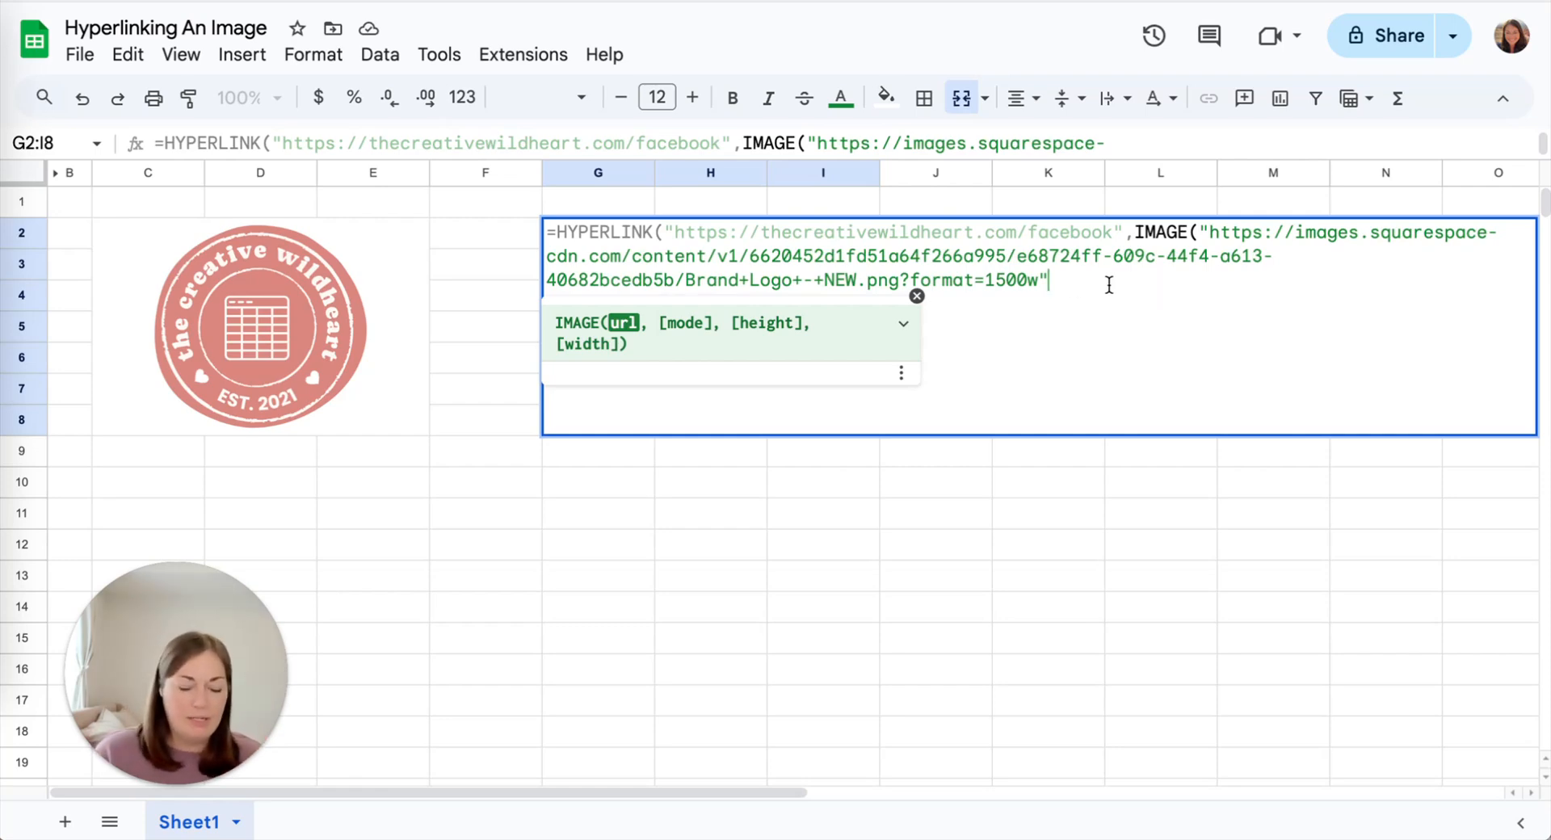
pyautogui.write(')')
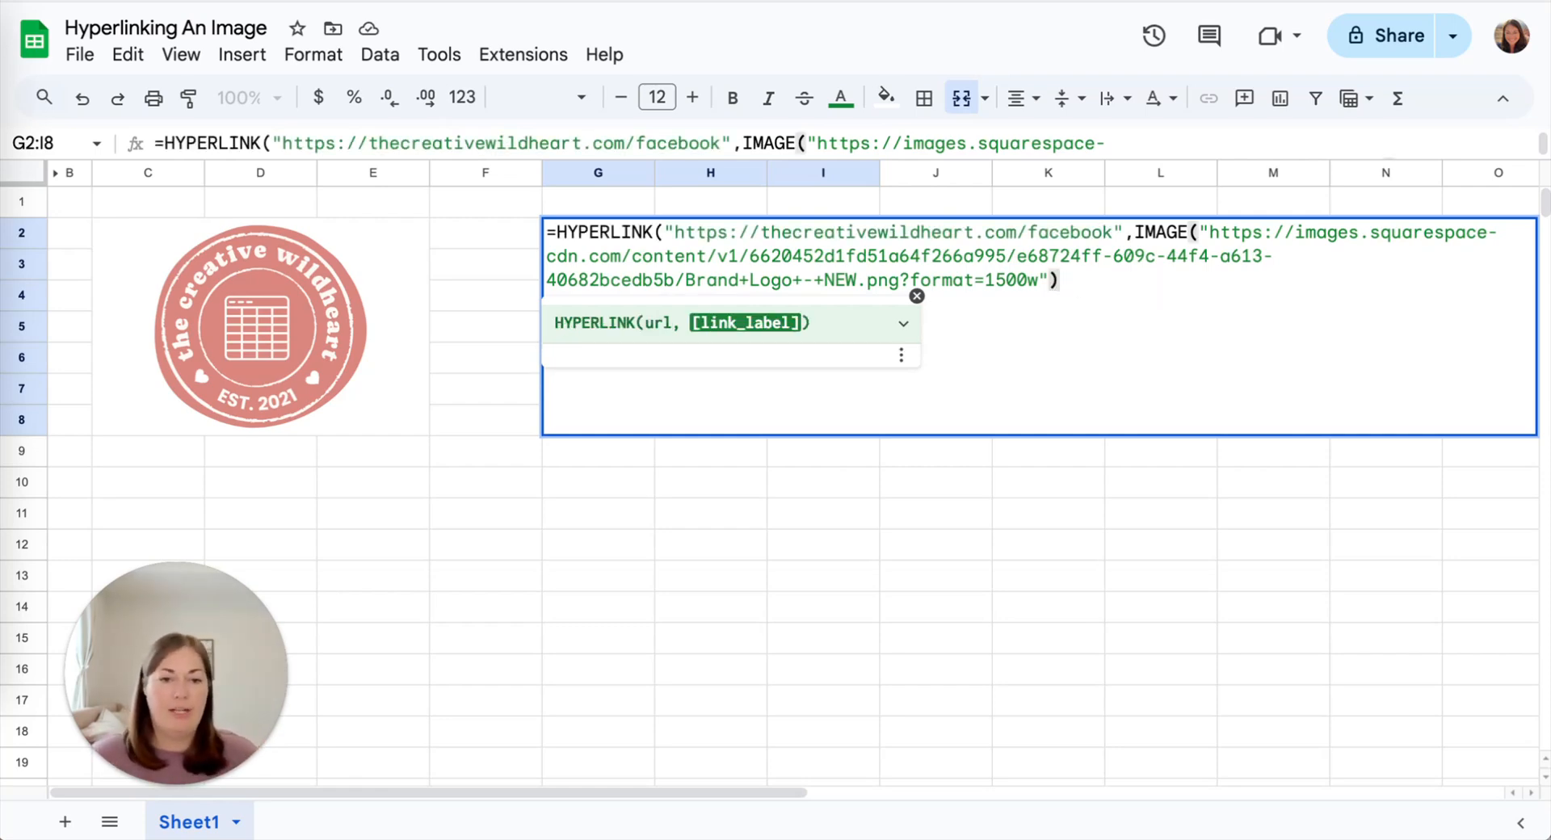
pyautogui.press('Return')
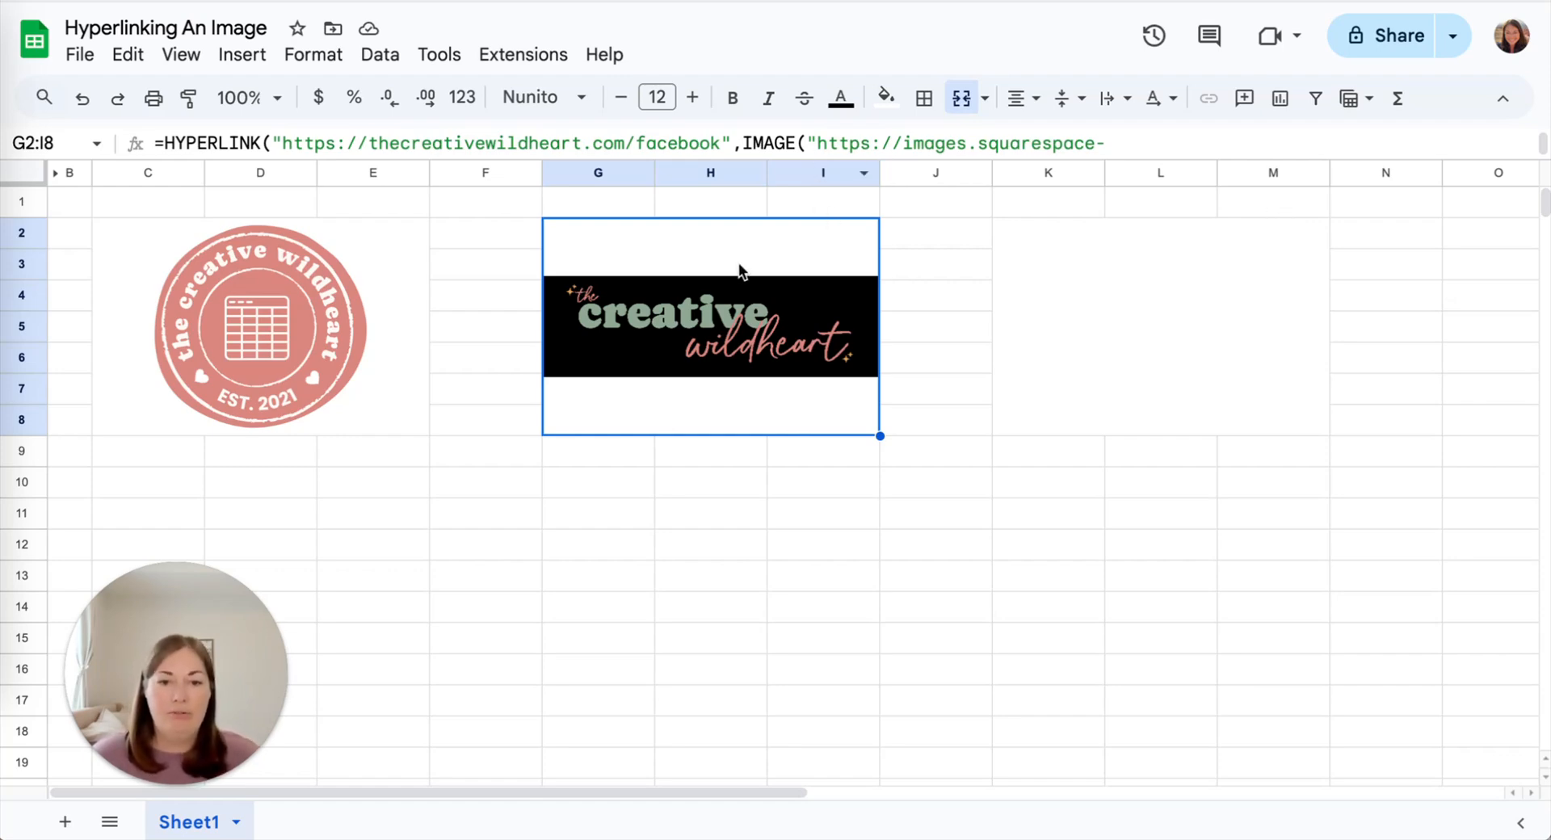
# Step: Review the nested HYPERLINK and IMAGE formula in G2:I8, leave the cell and preview the logo's link
pyautogui.doubleClick(778, 258)
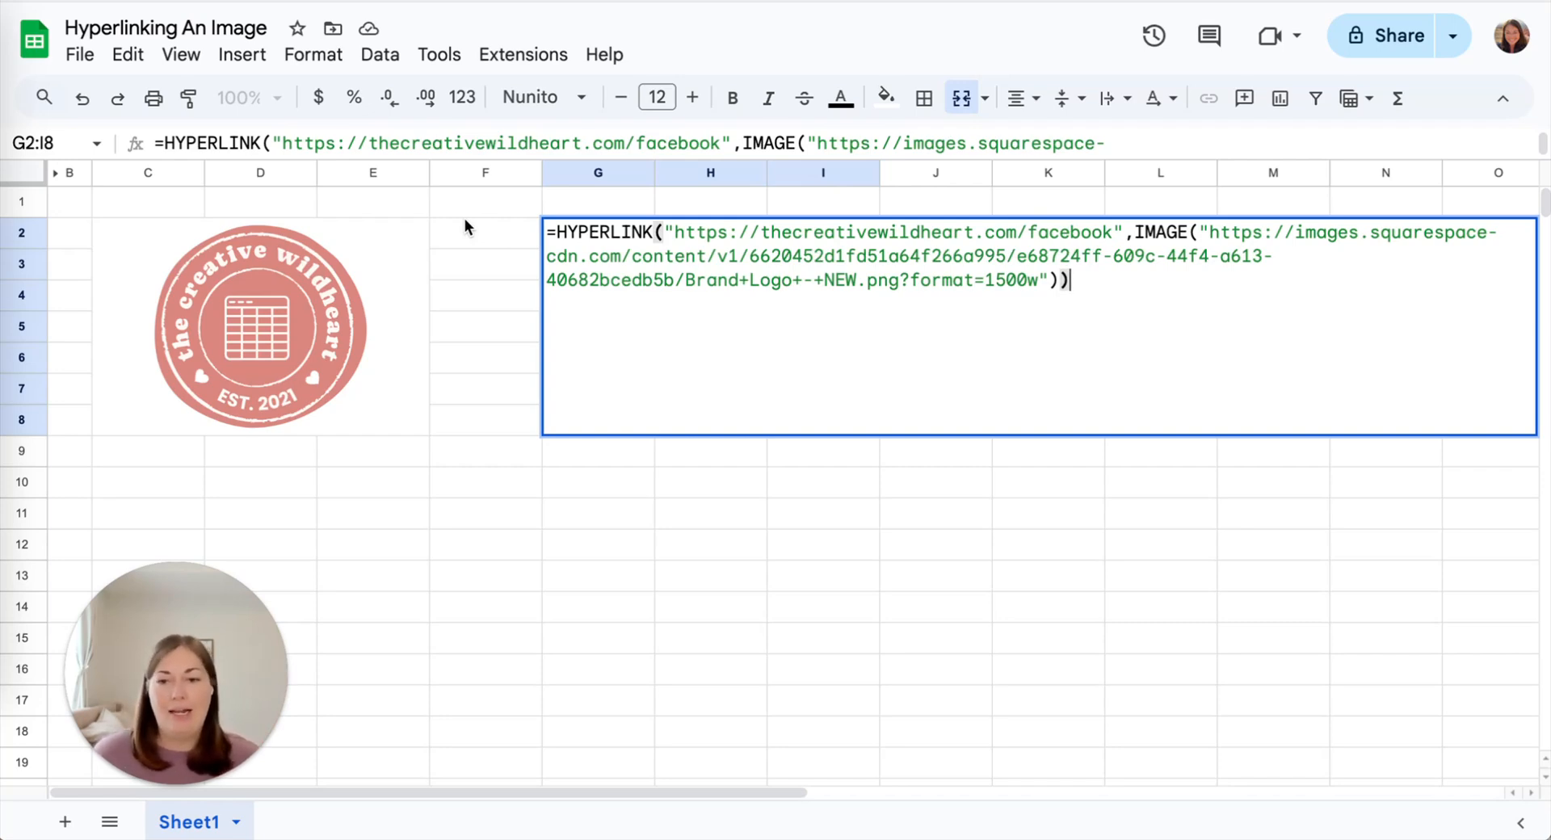
pyautogui.moveTo(331, 289)
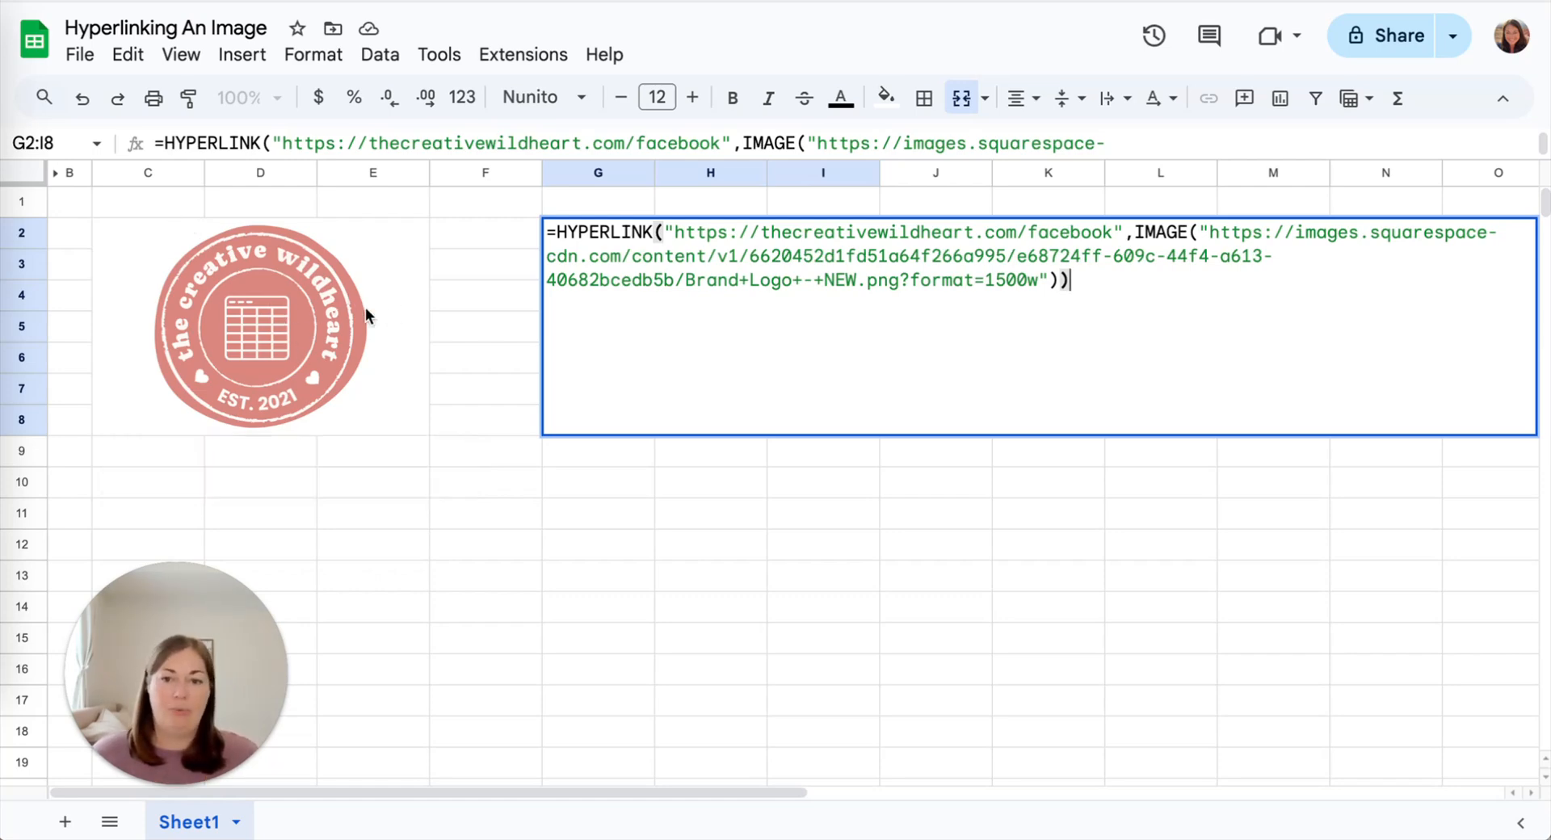
pyautogui.click(502, 352)
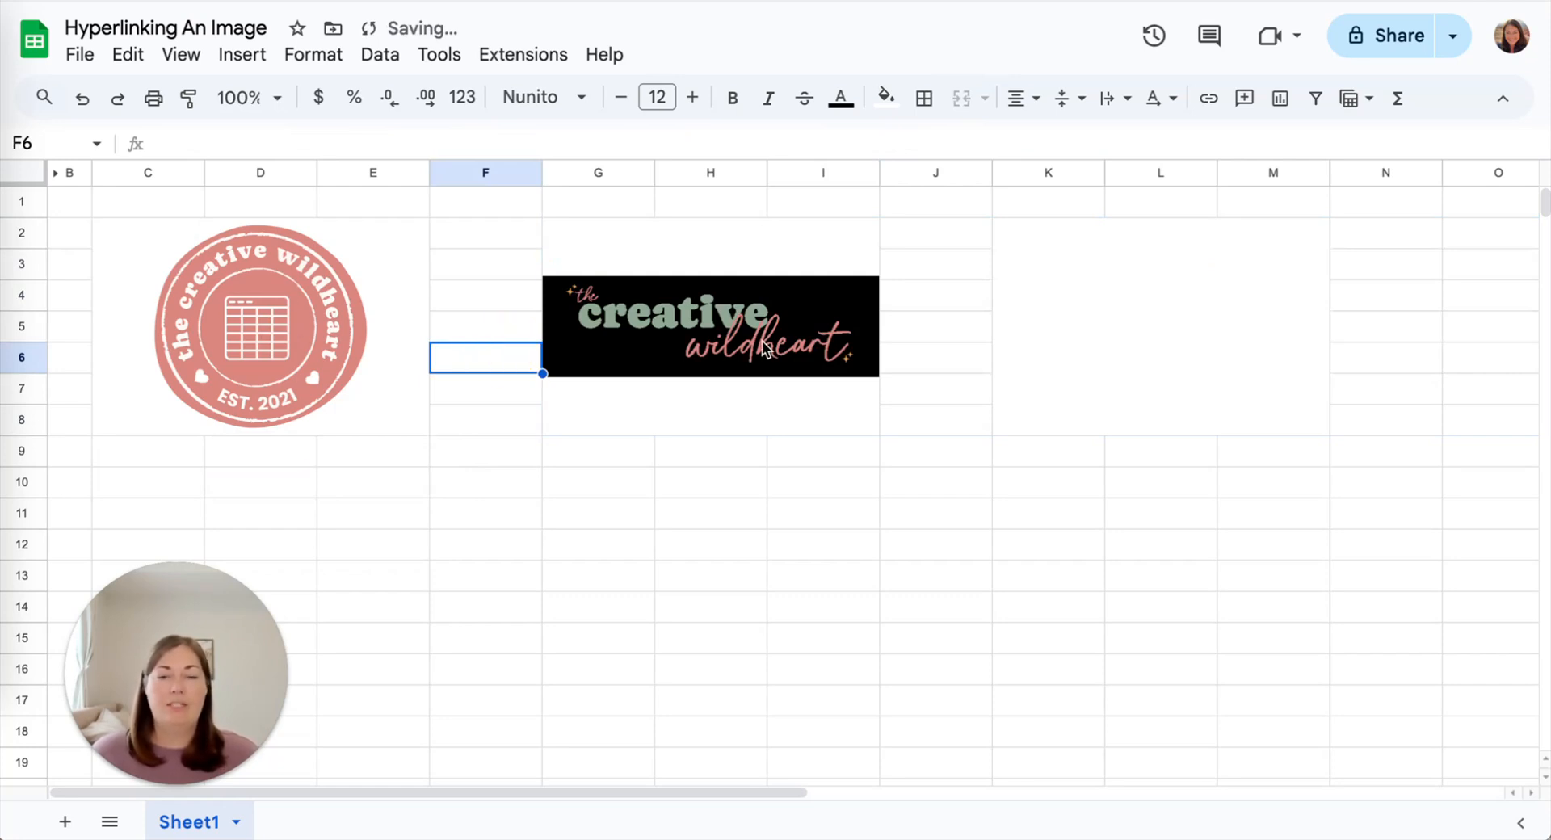
pyautogui.moveTo(764, 348)
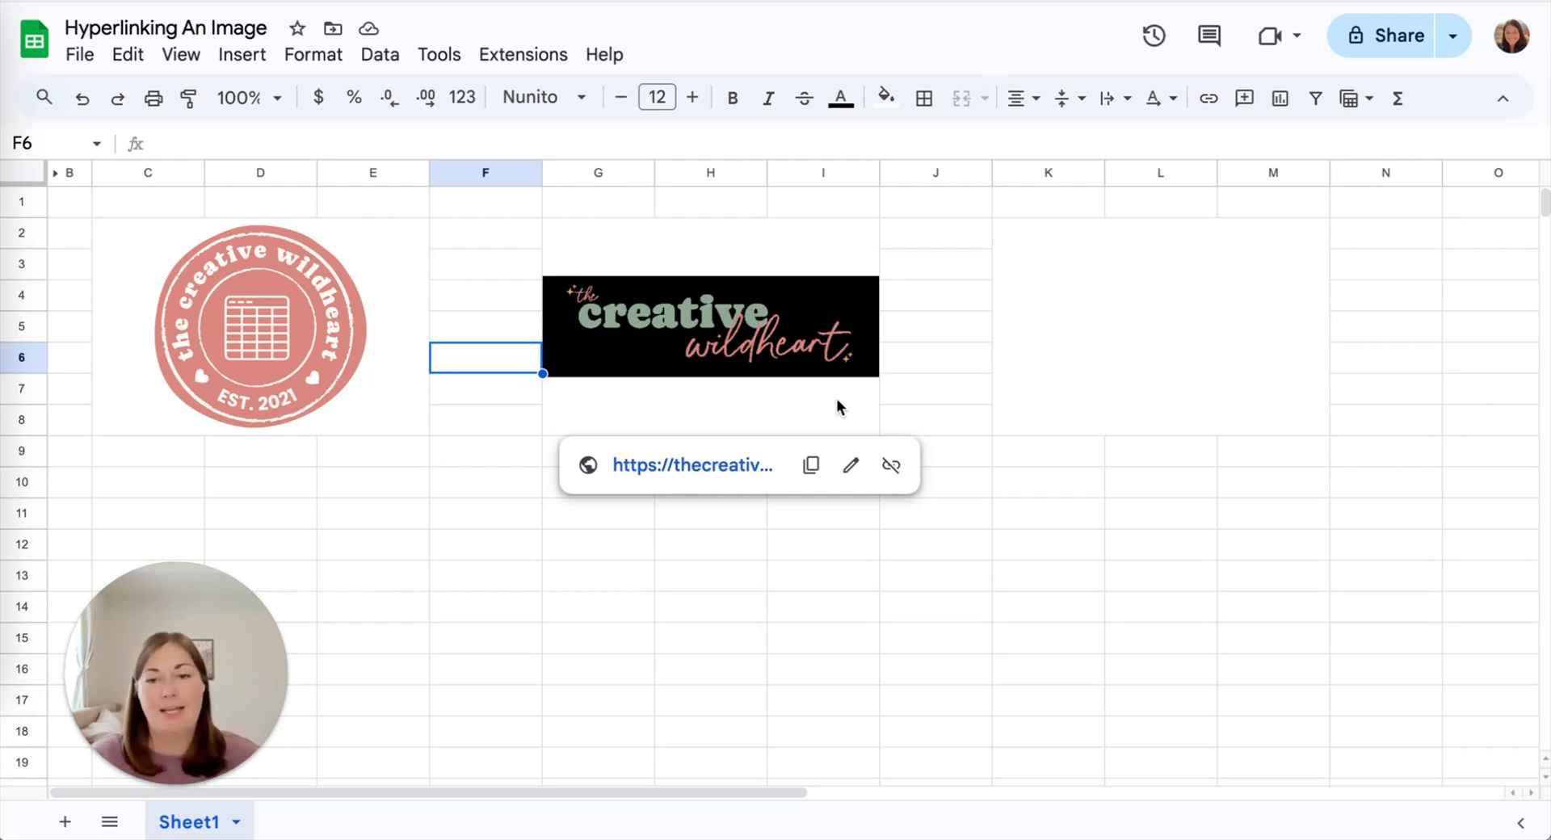
# Step: Select the linked logo in G2:I8 and open its Facebook web address to test the hyperlink
pyautogui.moveTo(352, 300)
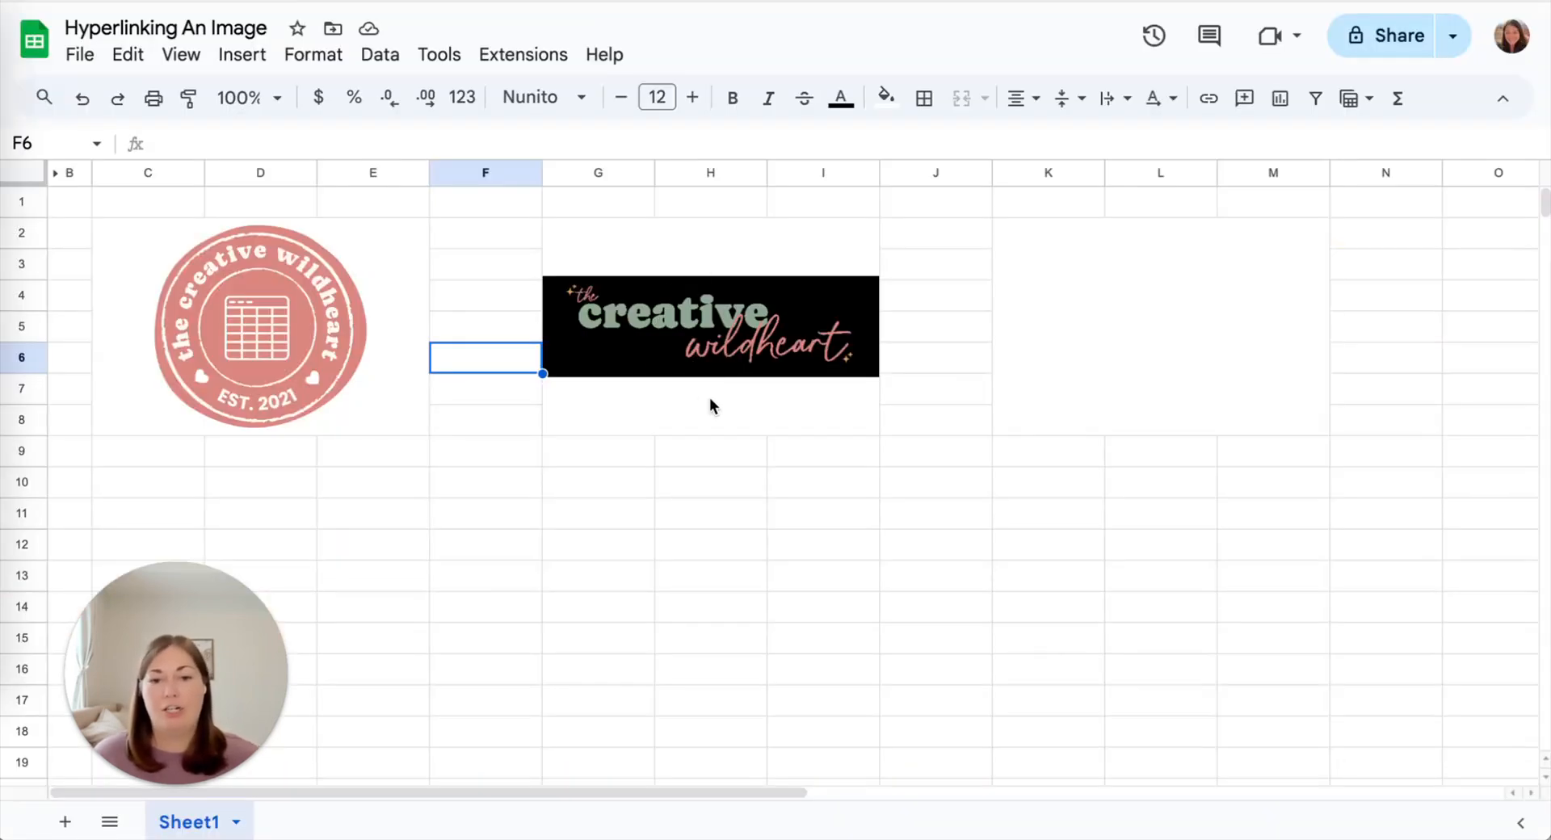
pyautogui.moveTo(785, 310)
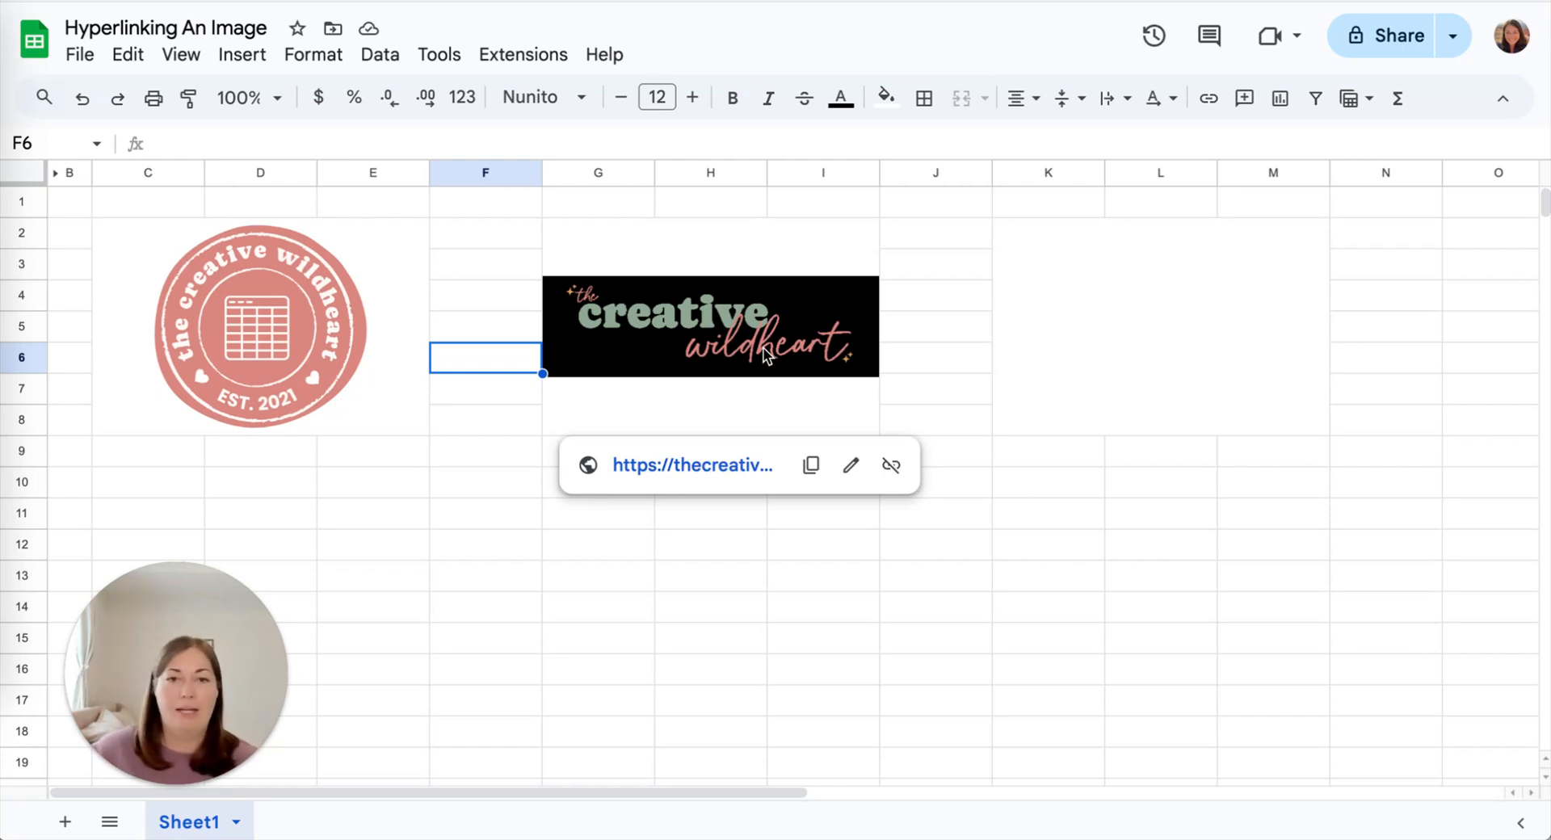
pyautogui.click(765, 251)
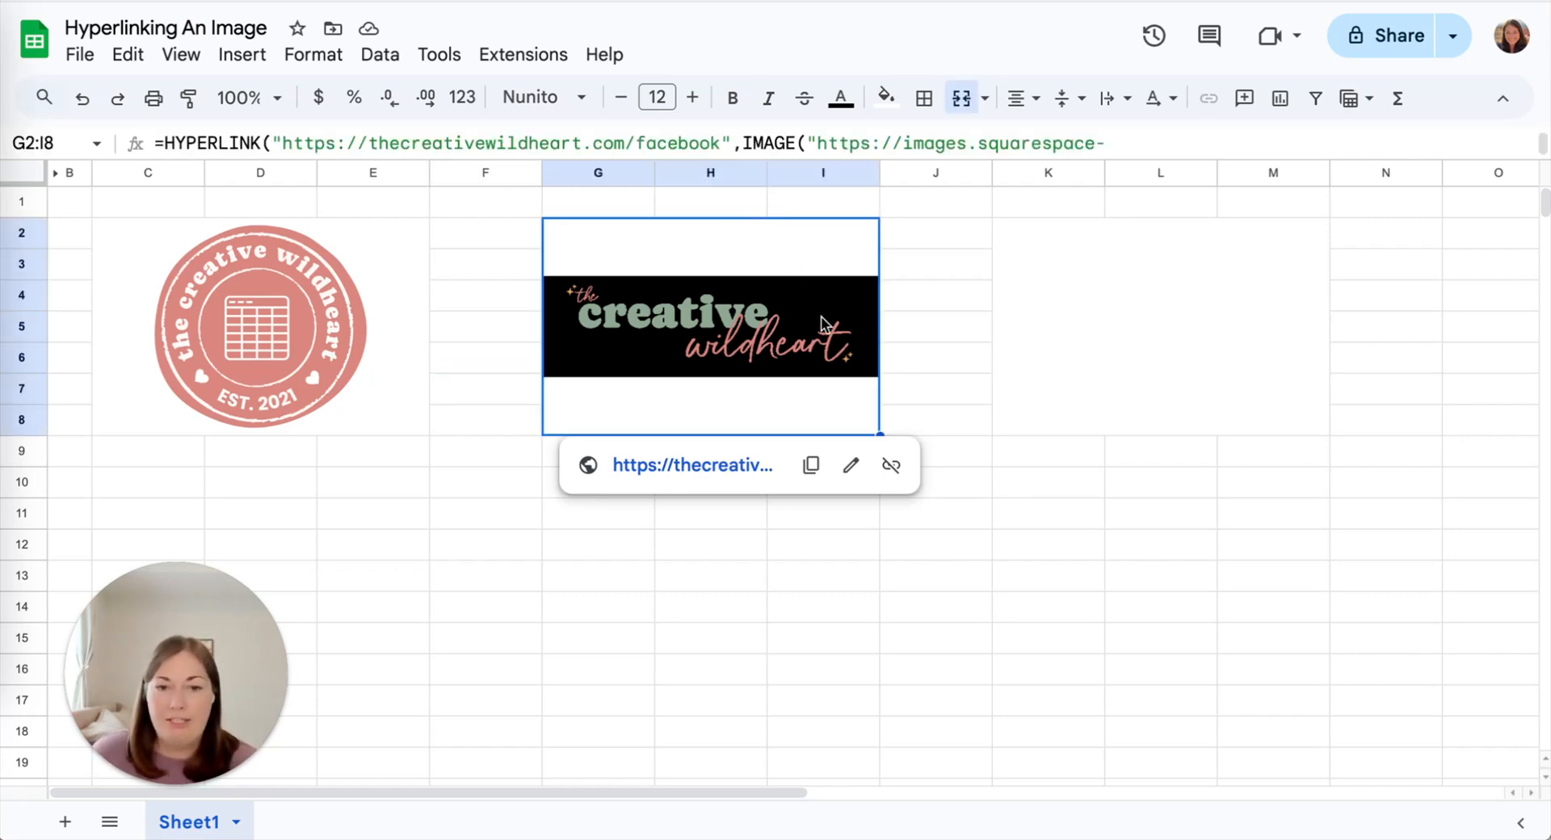
pyautogui.click(670, 465)
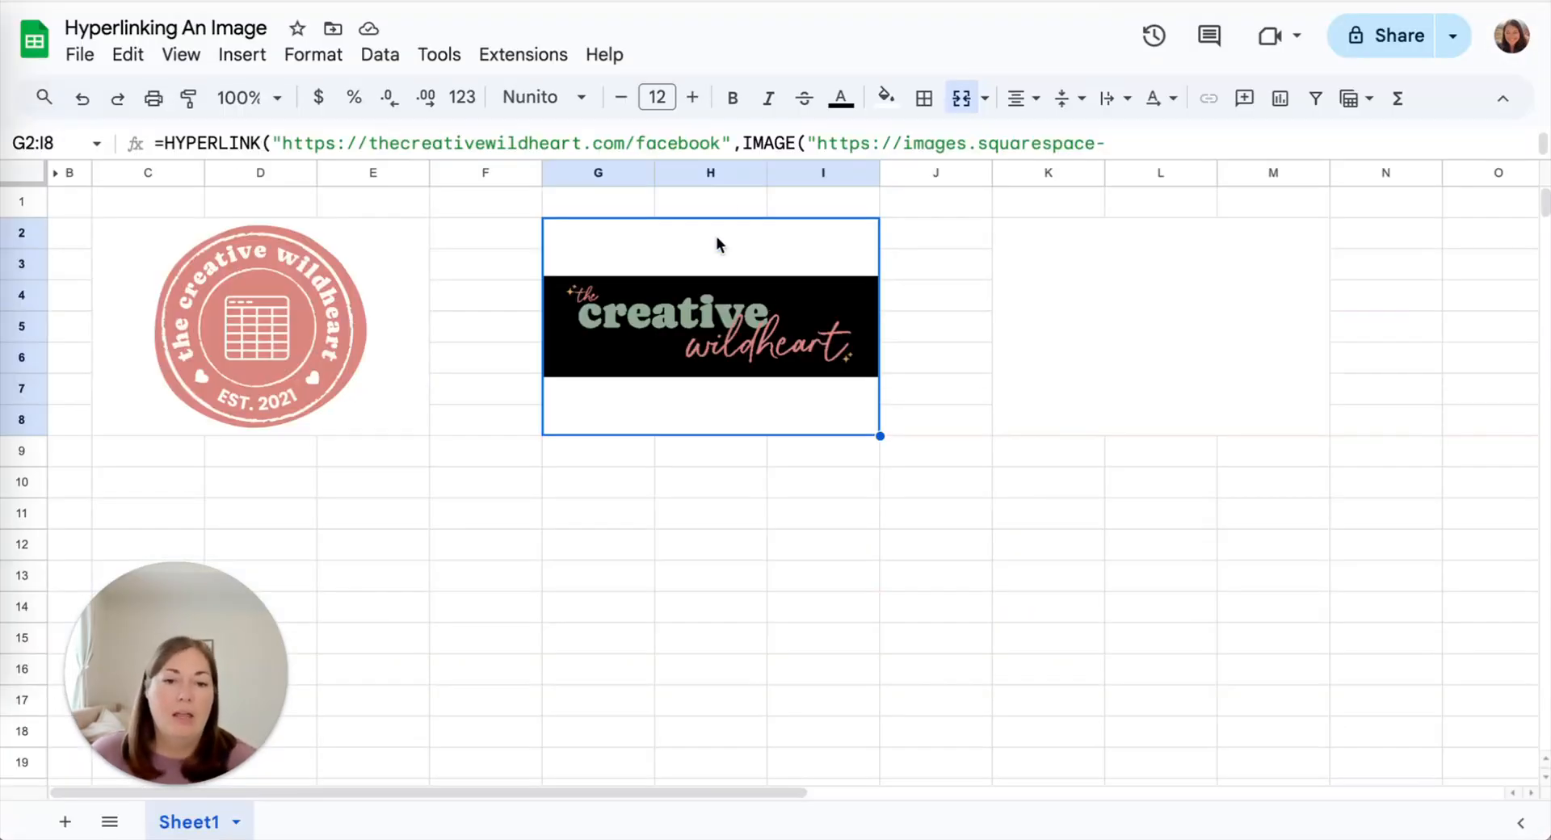
# Step: Leave the logo cell for F6 and preview the links of the black wordmark logo and the round pink logo
pyautogui.click(493, 355)
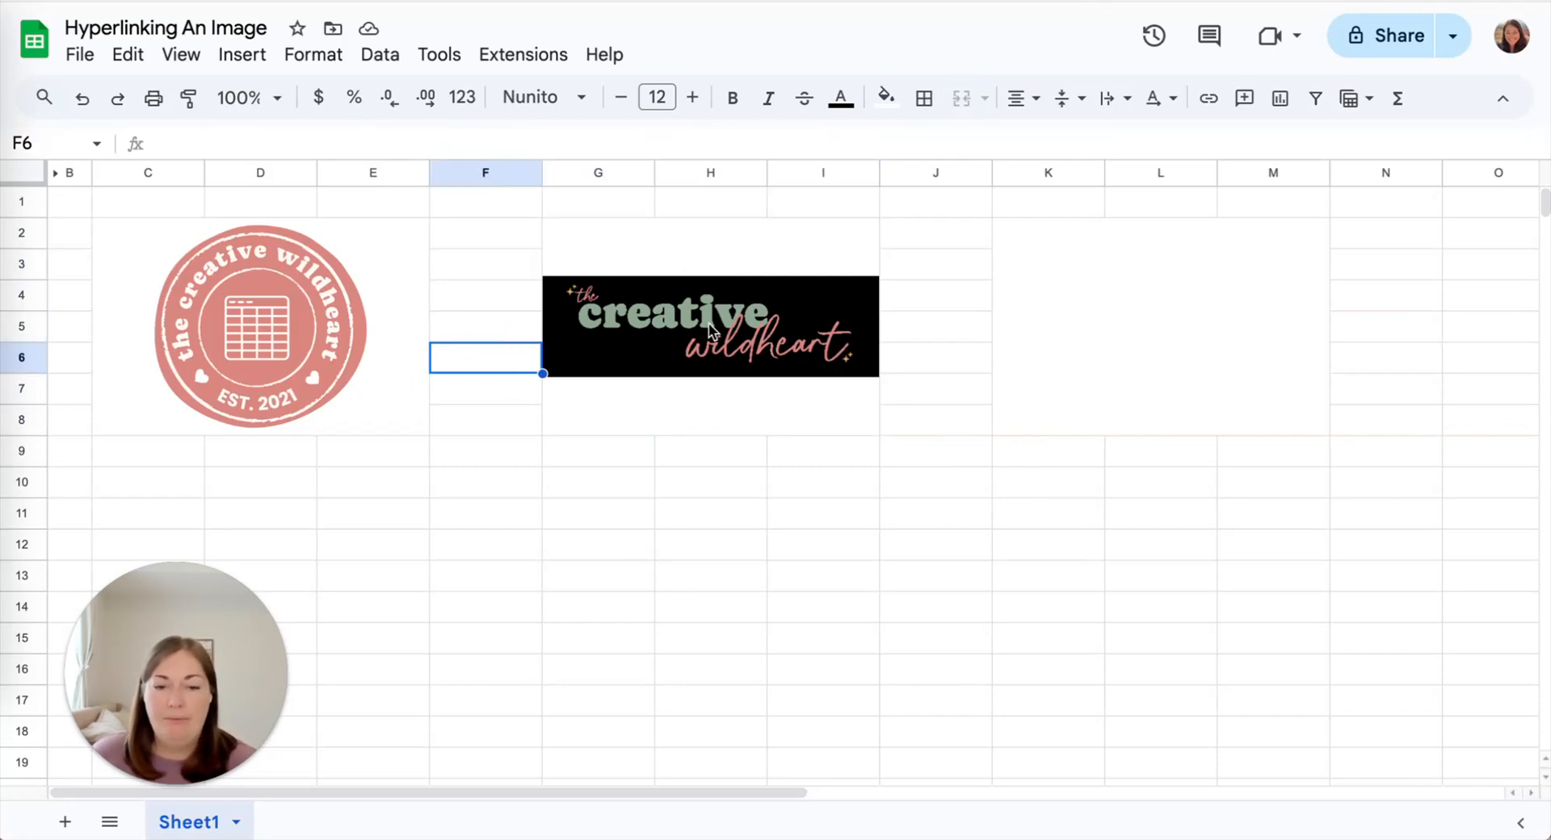
pyautogui.moveTo(710, 329)
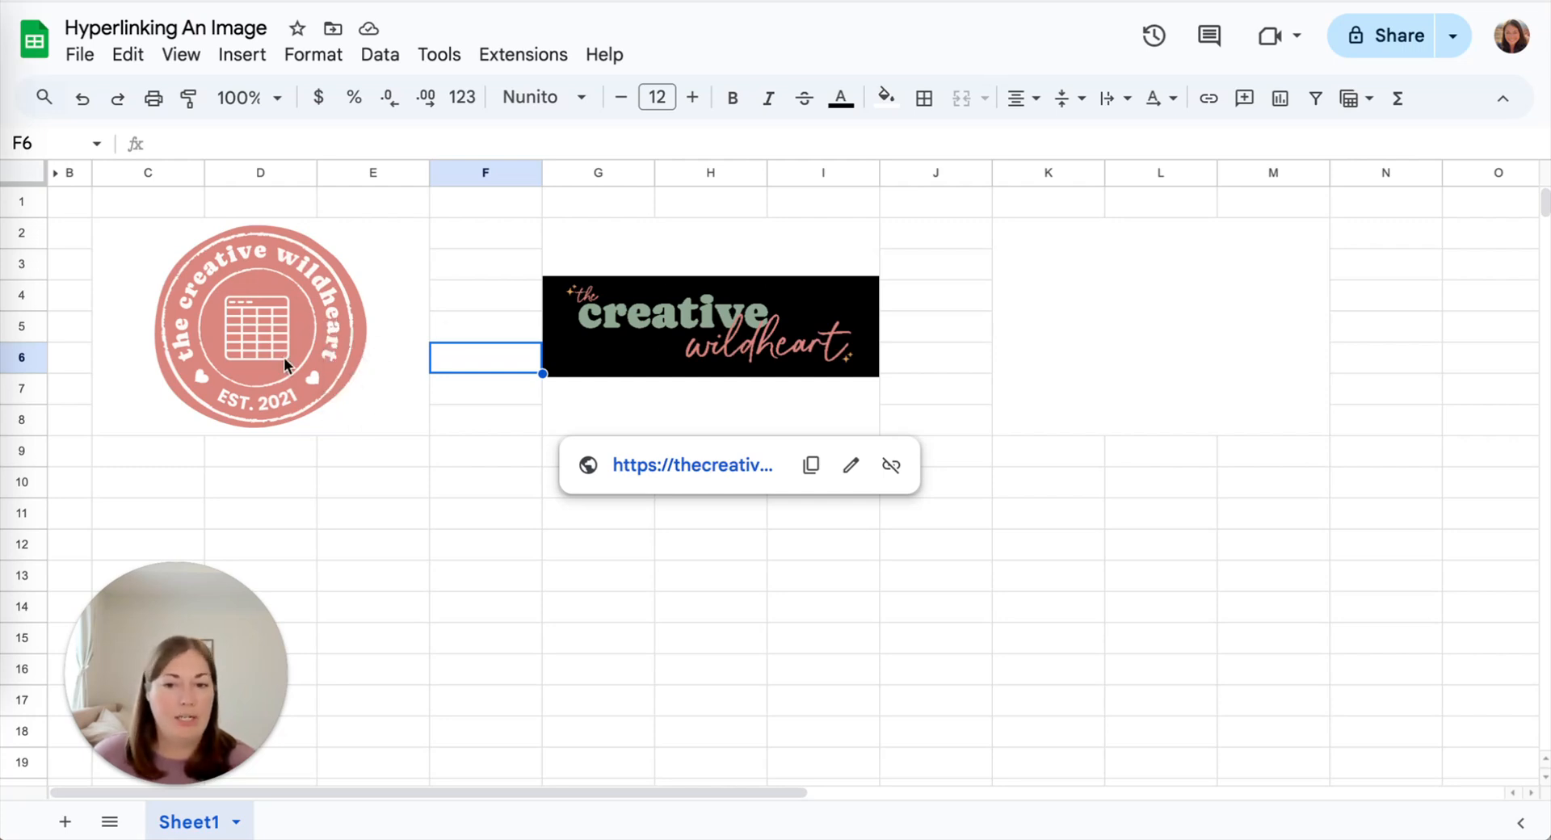
pyautogui.moveTo(284, 362)
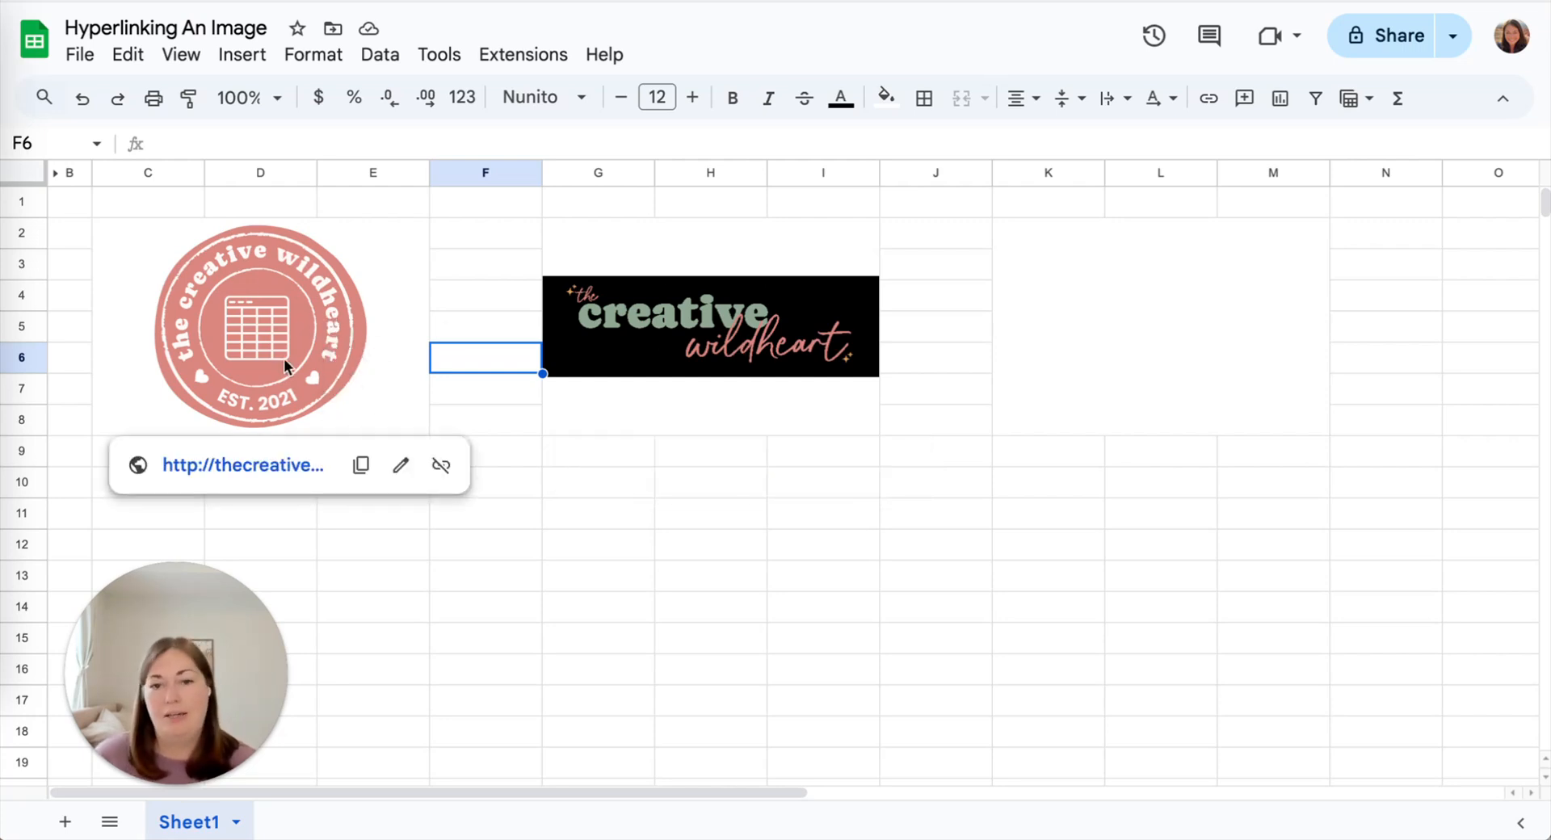